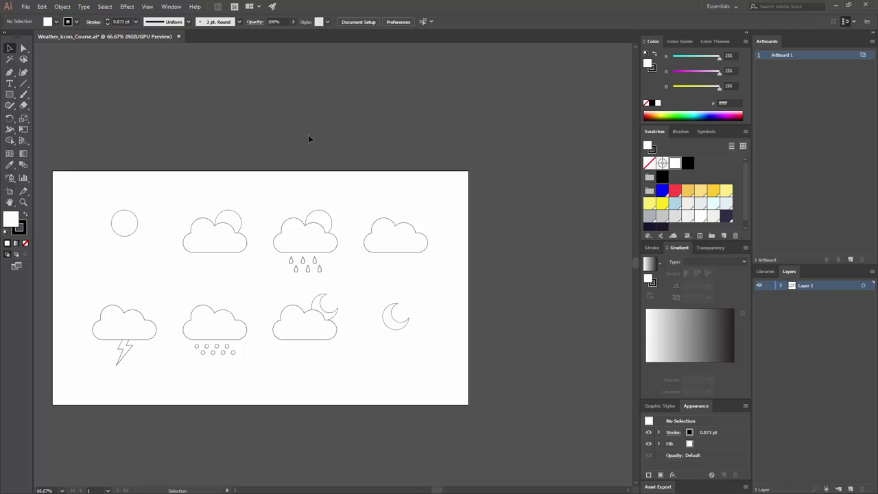
- Look over the artboard of weather icons and fit Artboard 1 to the view
{"action": "key", "text": "ctrl+minus"}
{"action": "key", "text": "ctrl+minus"}
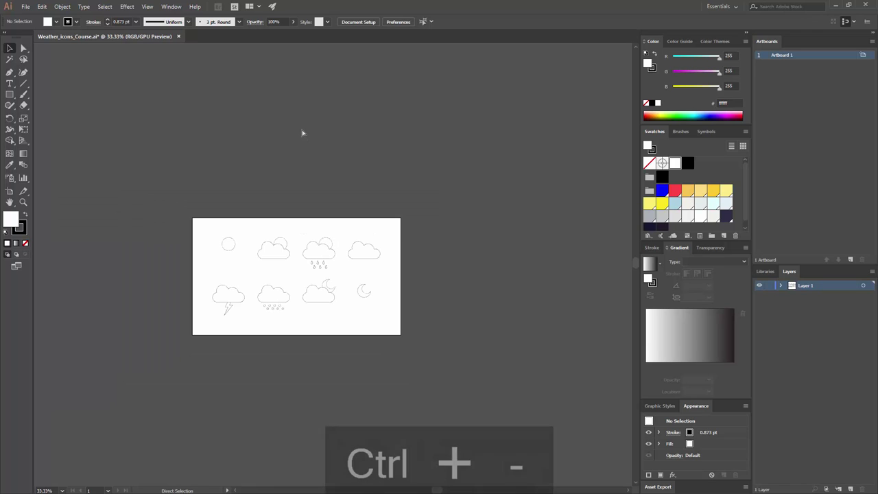
{"action": "left_click_drag", "start_coordinate": [345, 222], "coordinate": [313, 229]}
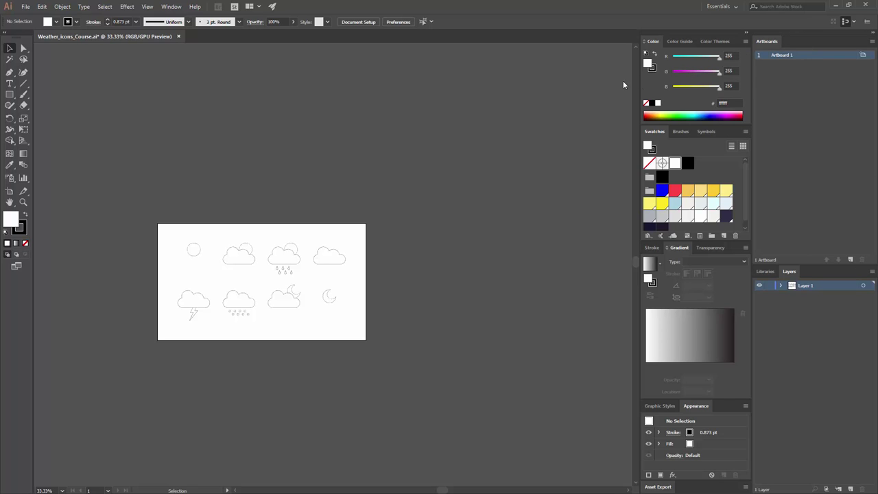
{"action": "left_click", "coordinate": [171, 7]}
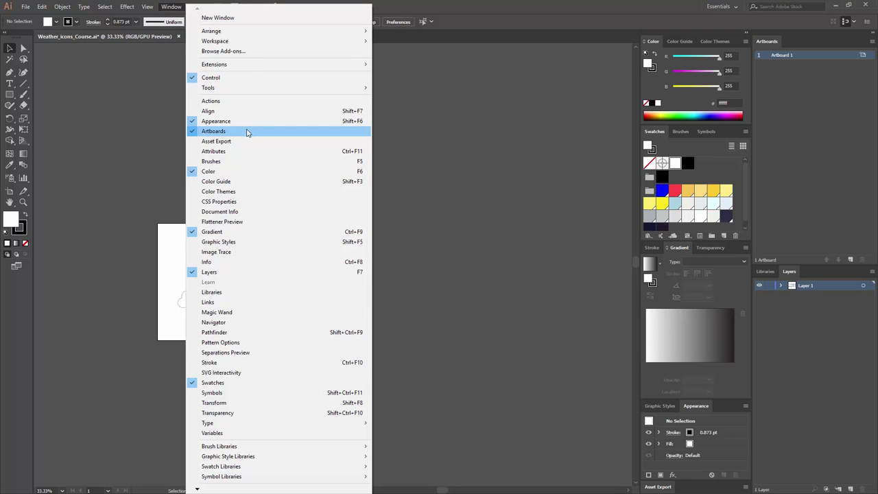
{"action": "left_click", "coordinate": [678, 5]}
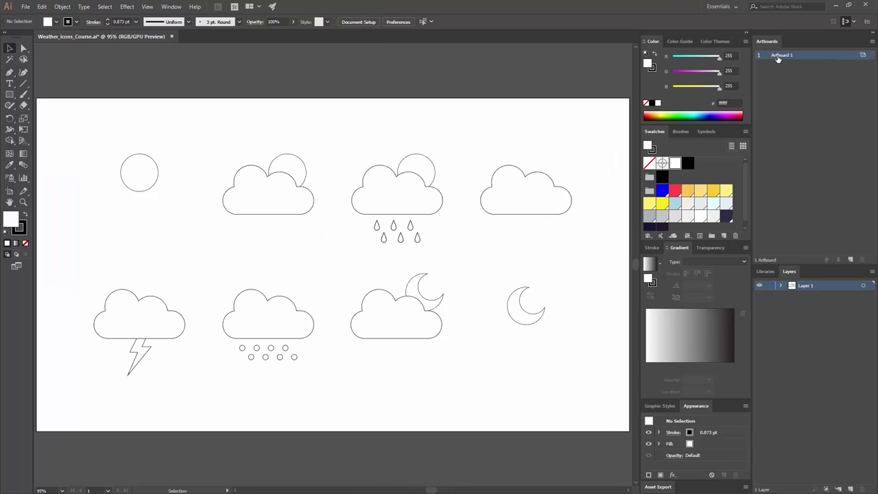
{"action": "double_click", "coordinate": [779, 55]}
{"action": "left_click", "coordinate": [818, 83]}
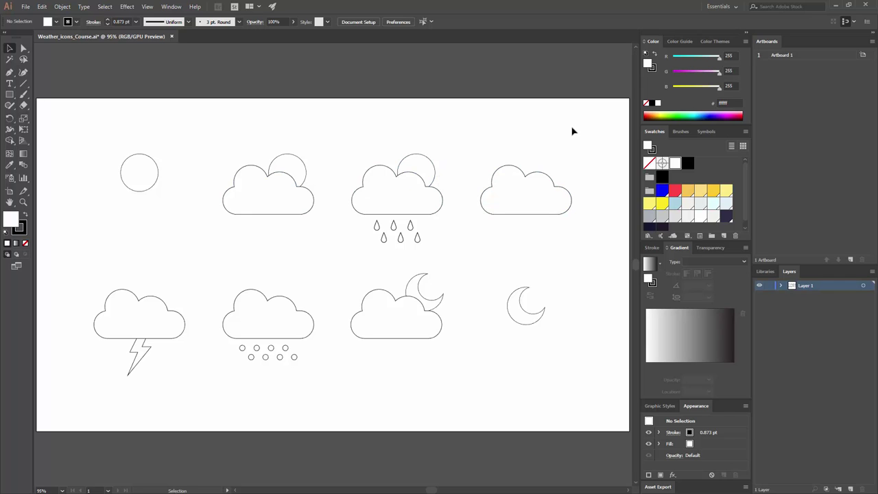
{"action": "key", "text": "ctrl+minus"}
{"action": "key", "text": "ctrl+minus"}
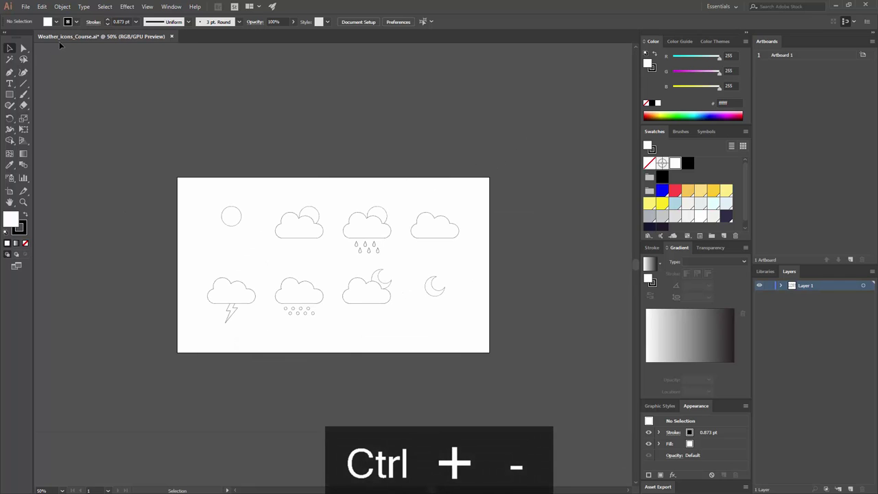
- Duplicate Artboard 1 together with its weather icons and place the copy beside it on the right
{"action": "left_click", "coordinate": [9, 195]}
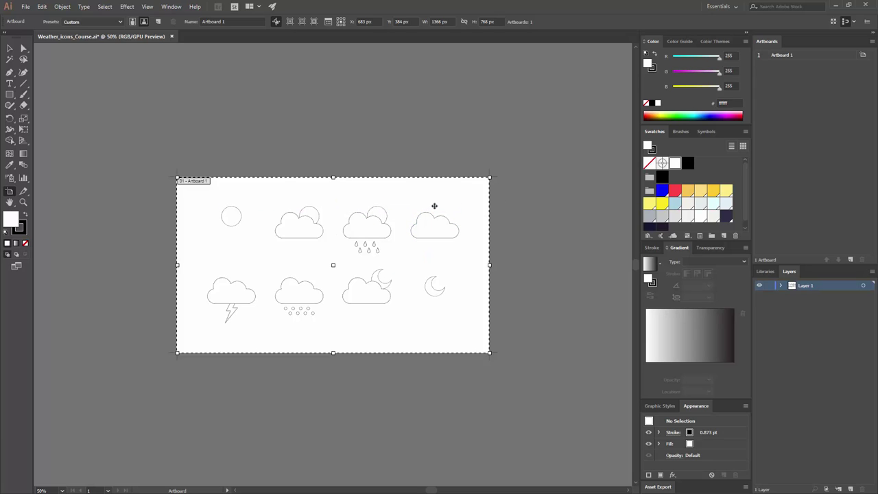
{"action": "key", "text": "space"}
{"action": "left_click_drag", "start_coordinate": [455, 202], "coordinate": [312, 180]}
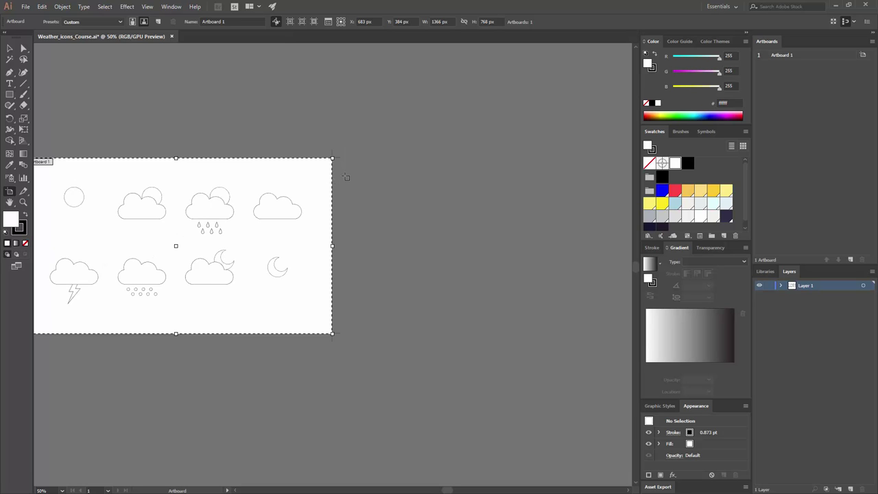
{"action": "key", "text": "ctrl+minus"}
{"action": "left_click_drag", "start_coordinate": [223, 234], "coordinate": [438, 233]}
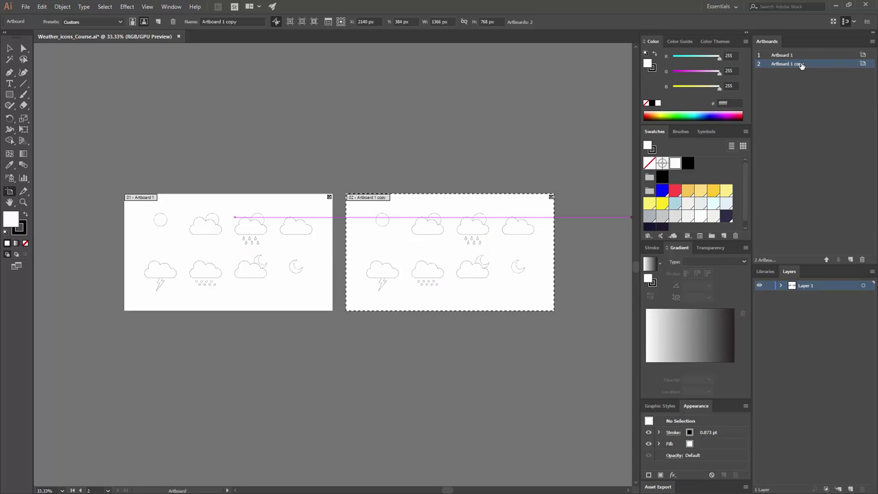
- Duplicate the artboards twice more above the existing pair, forming a two-by-two grid of four artboards
{"action": "double_click", "coordinate": [765, 65]}
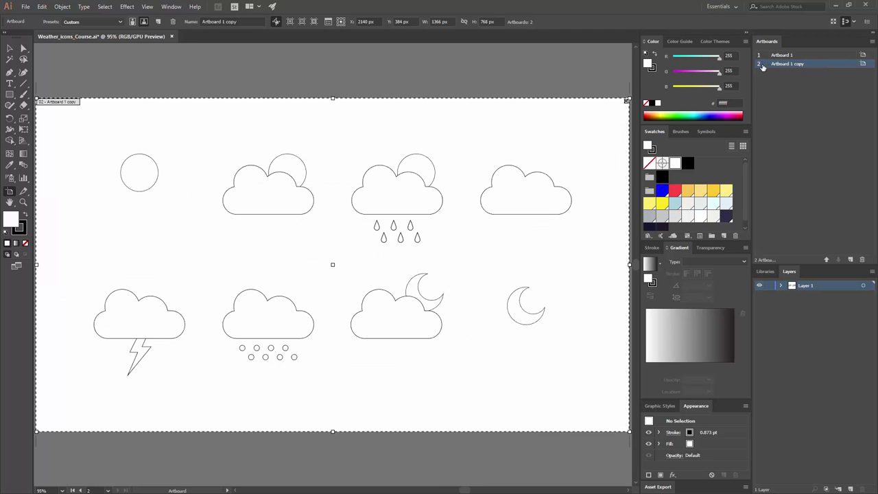
{"action": "double_click", "coordinate": [763, 58]}
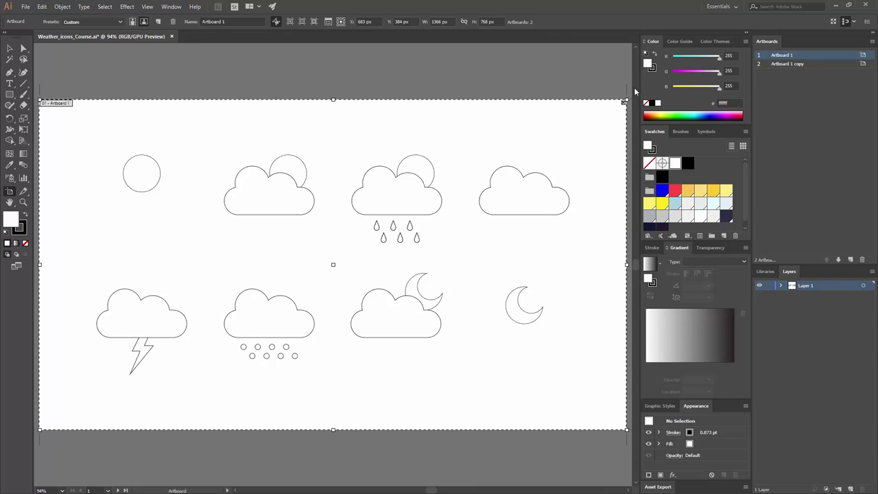
{"action": "key", "text": "ctrl+minus"}
{"action": "key", "text": "ctrl+minus"}
{"action": "key", "text": "ctrl+minus"}
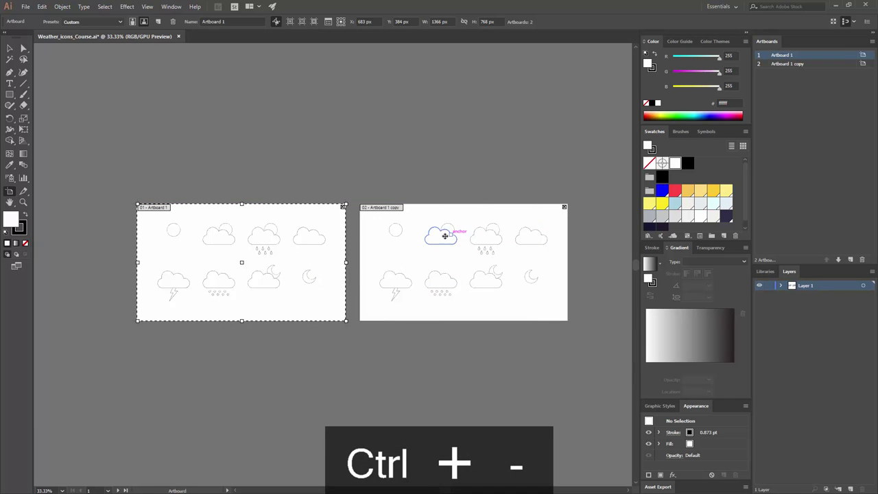
{"action": "left_click_drag", "start_coordinate": [459, 254], "coordinate": [240, 134]}
{"action": "left_click_drag", "start_coordinate": [277, 172], "coordinate": [483, 176]}
{"action": "key", "text": "Escape"}
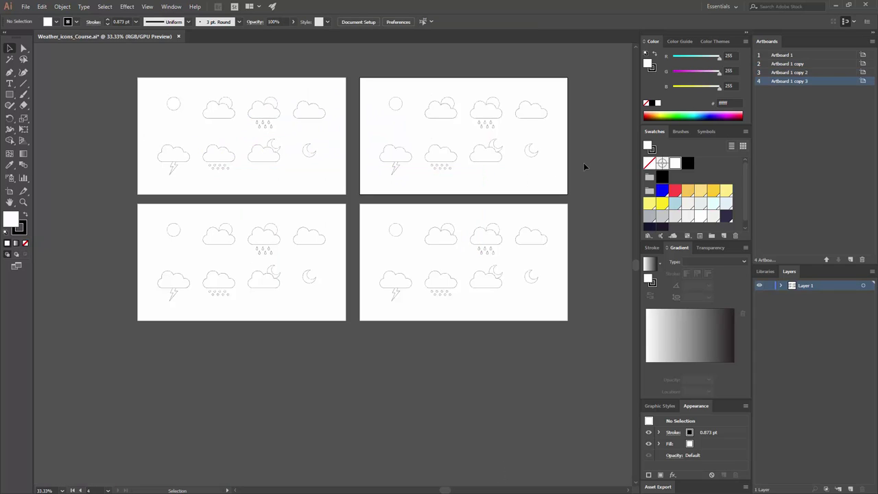
- Ungroup the set of weather icons on Artboard 1 so each icon is separate
{"action": "left_click", "coordinate": [784, 57]}
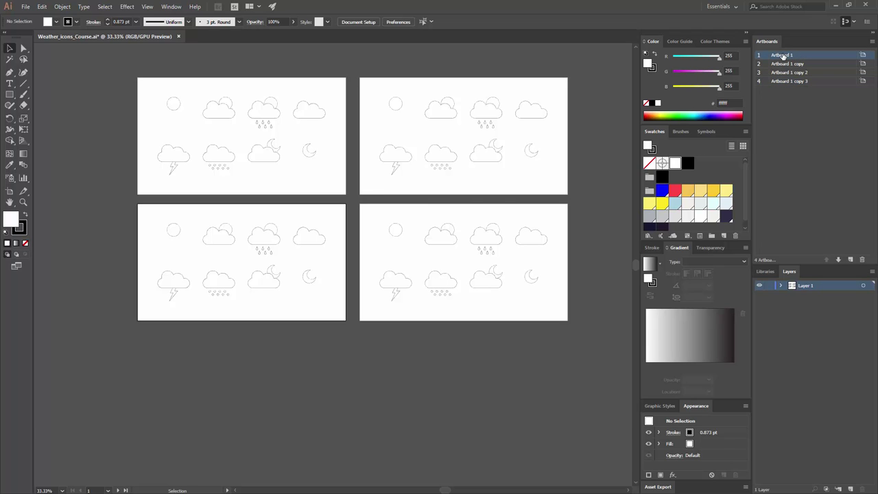
{"action": "double_click", "coordinate": [784, 56]}
{"action": "left_click", "coordinate": [776, 108]}
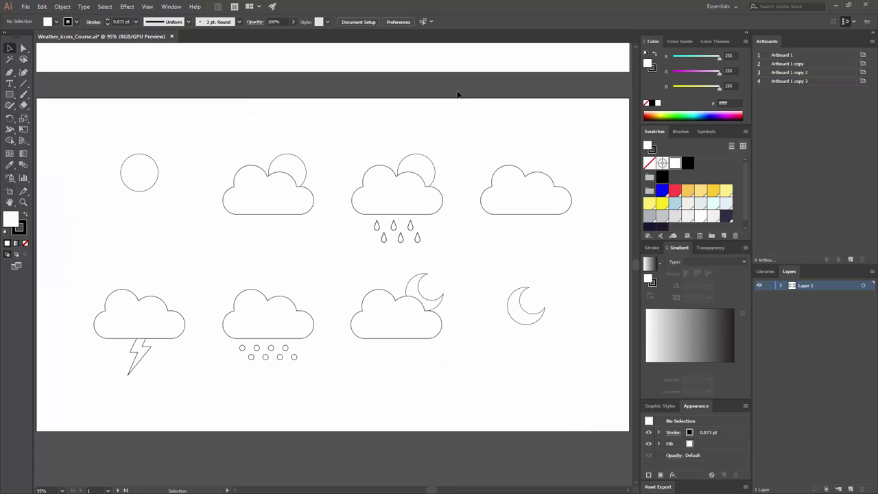
{"action": "key", "text": "ctrl+minus"}
{"action": "key", "text": "ctrl+minus"}
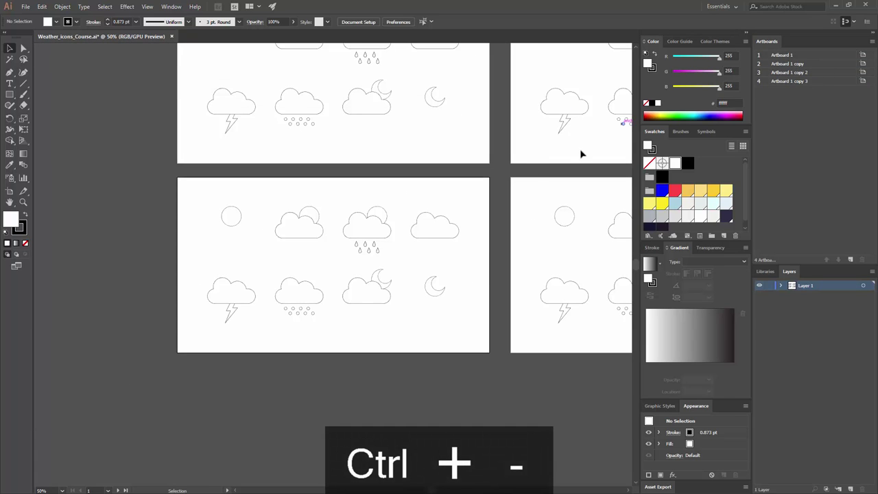
{"action": "key", "text": "ctrl+equal"}
{"action": "key", "text": "ctrl+equal"}
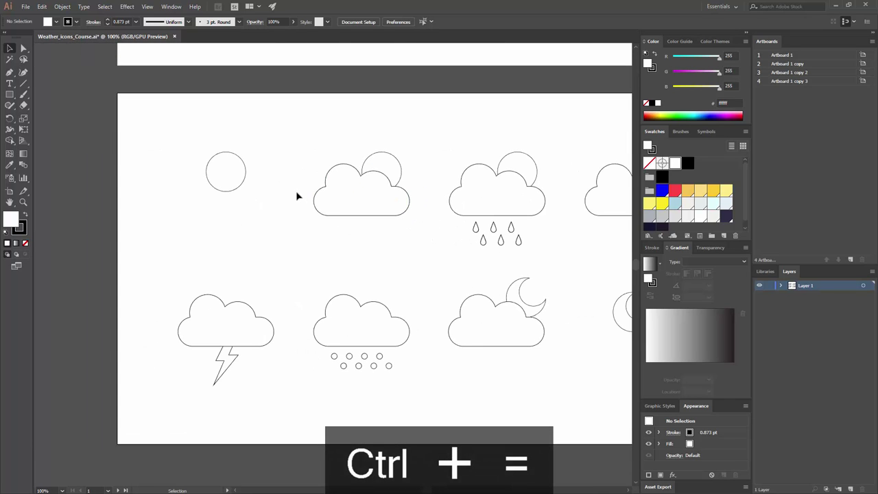
{"action": "left_click", "coordinate": [237, 188]}
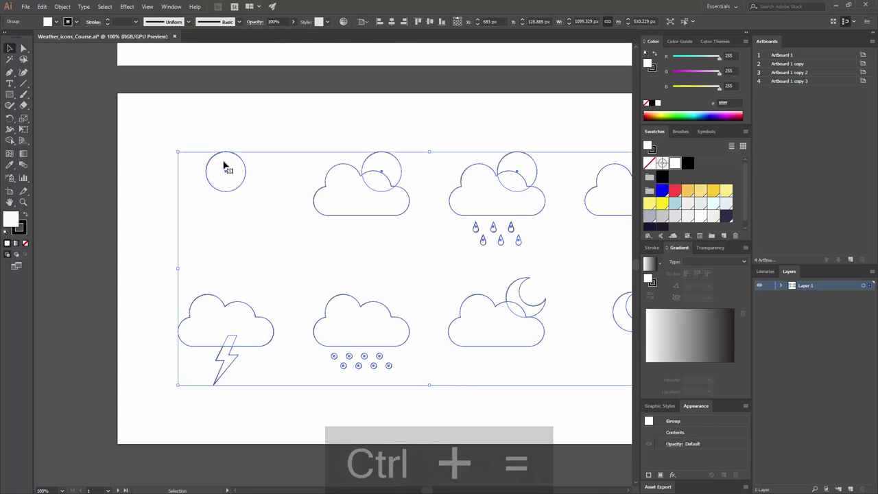
{"action": "right_click", "coordinate": [339, 187]}
{"action": "left_click", "coordinate": [364, 250]}
{"action": "left_click", "coordinate": [245, 159]}
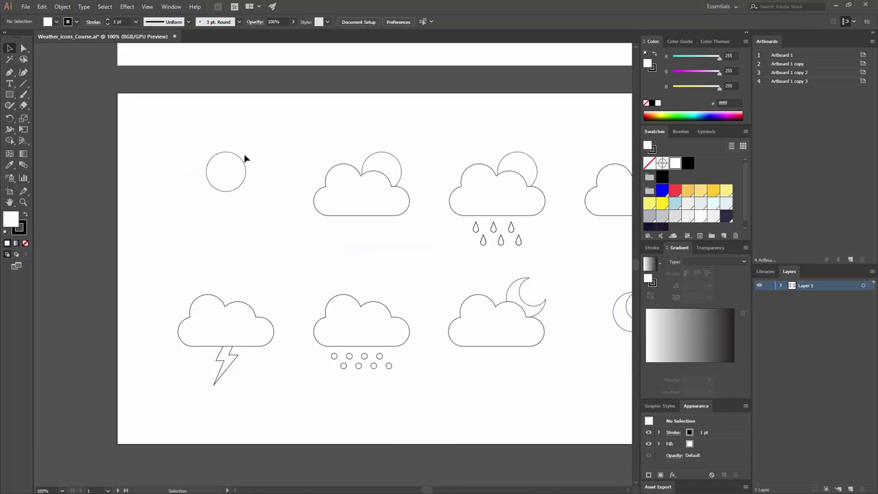
- Try moving the sun and the sun-with-cloud icon individually, and undo both moves
{"action": "left_click_drag", "start_coordinate": [245, 159], "coordinate": [236, 129]}
{"action": "key", "text": "ctrl+z"}
{"action": "left_click_drag", "start_coordinate": [355, 197], "coordinate": [361, 194]}
{"action": "key", "text": "ctrl+z"}
{"action": "key", "text": "ctrl+z"}
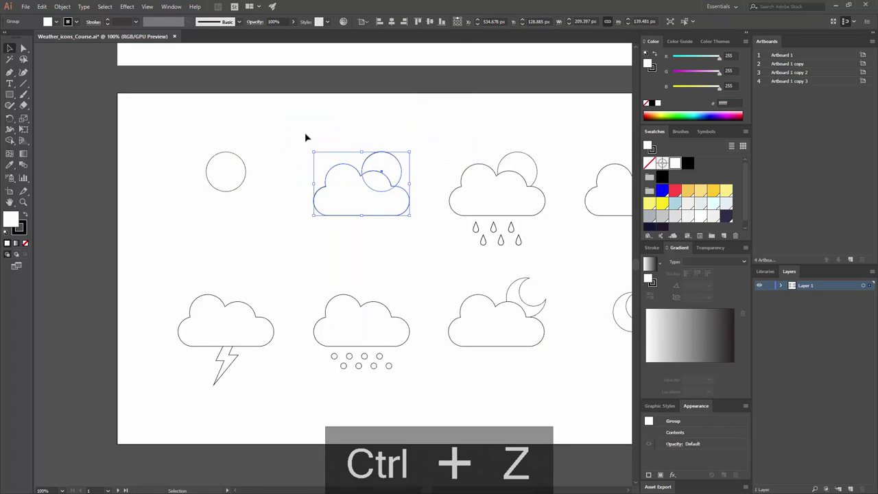
- Remove the stroke from the standalone sun circle on Artboard 1
{"action": "left_click", "coordinate": [216, 170]}
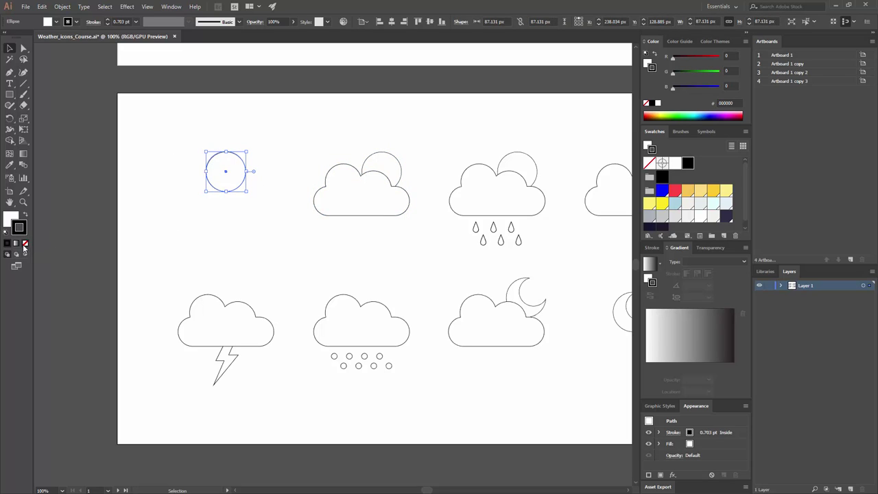
{"action": "left_click", "coordinate": [25, 243]}
{"action": "left_click", "coordinate": [236, 177]}
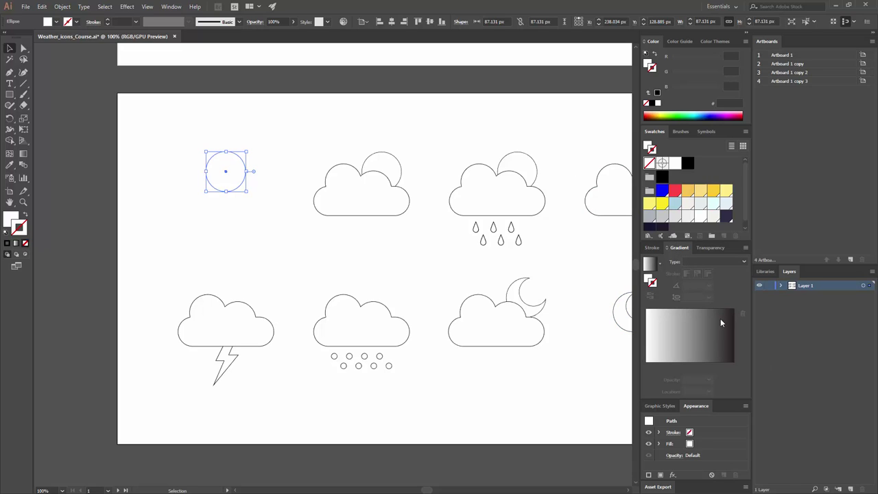
- Fill the standalone sun circle with the white-to-black linear gradient and leave it without a stroke
{"action": "left_click", "coordinate": [173, 8]}
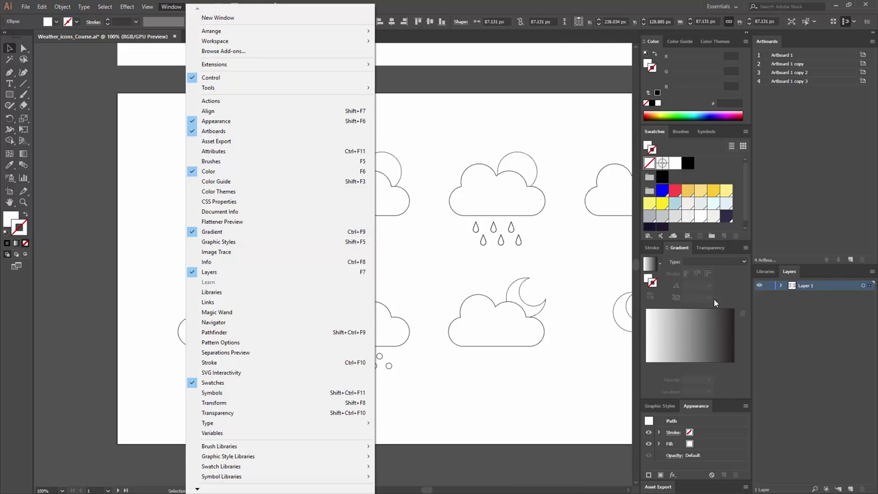
{"action": "left_click", "coordinate": [733, 298]}
{"action": "left_click", "coordinate": [683, 332]}
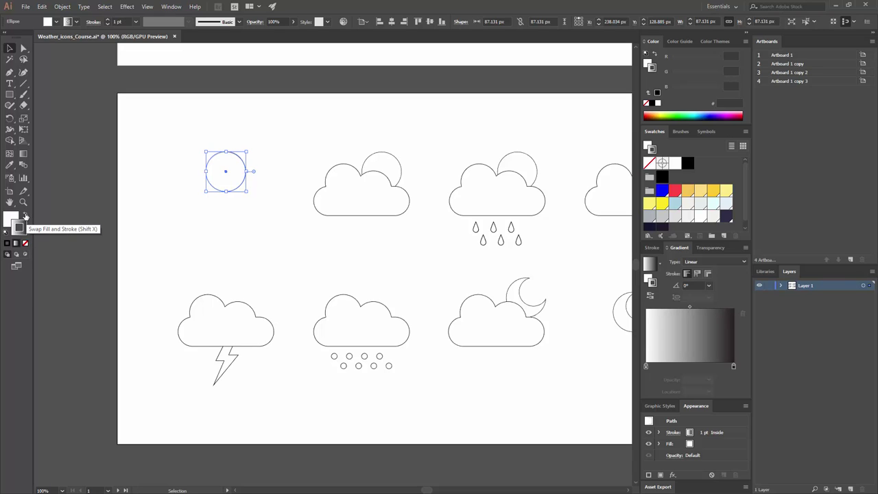
{"action": "left_click", "coordinate": [25, 216]}
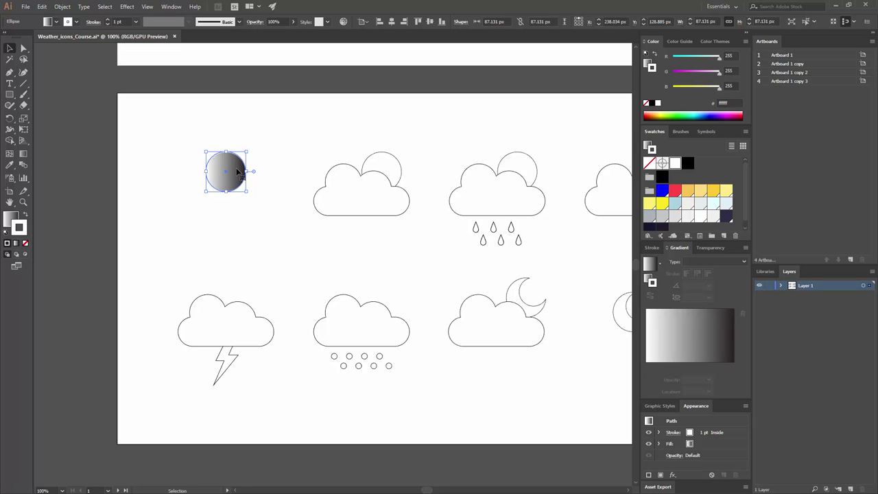
{"action": "left_click", "coordinate": [25, 243]}
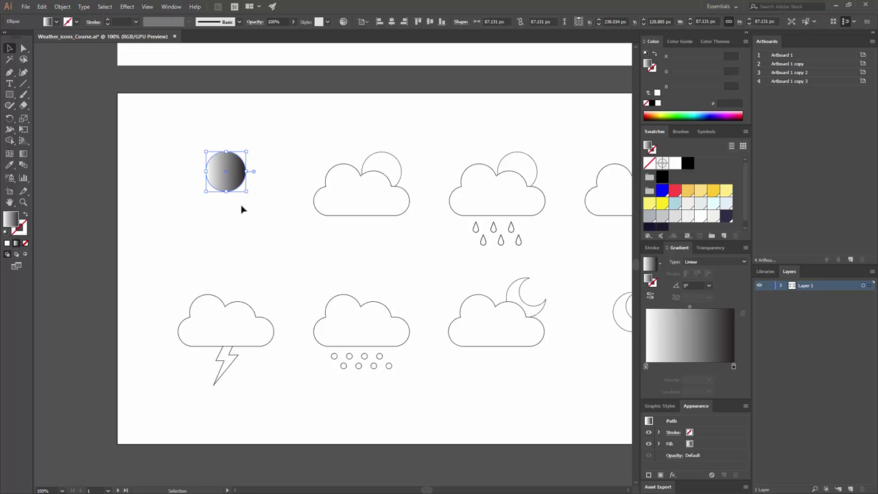
{"action": "left_click", "coordinate": [262, 190]}
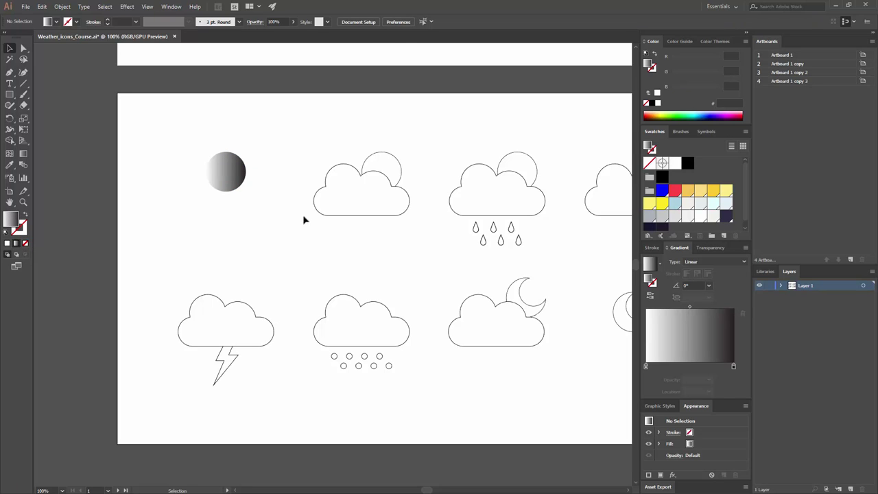
- Add the R=252 G=202 B=50 swatch to the sun's gradient at about 83% and remove the black stop
{"action": "left_click", "coordinate": [240, 172]}
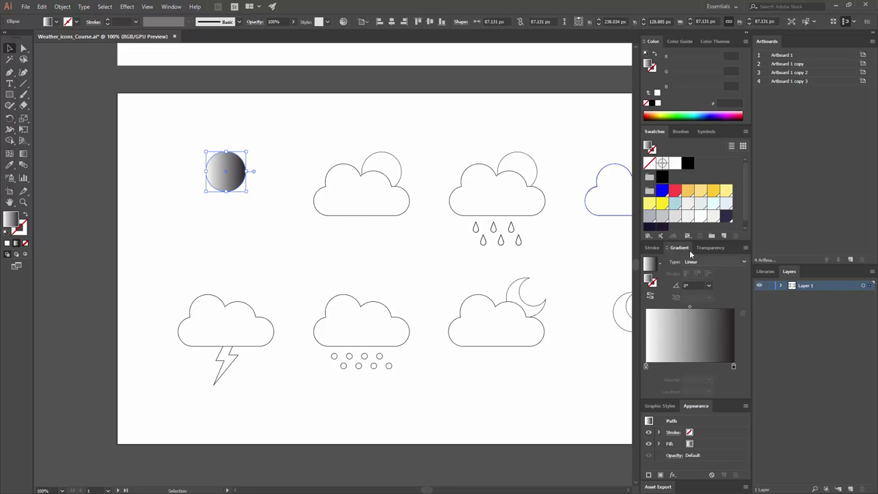
{"action": "scroll", "coordinate": [710, 220], "scroll_direction": "down", "scroll_amount": 1}
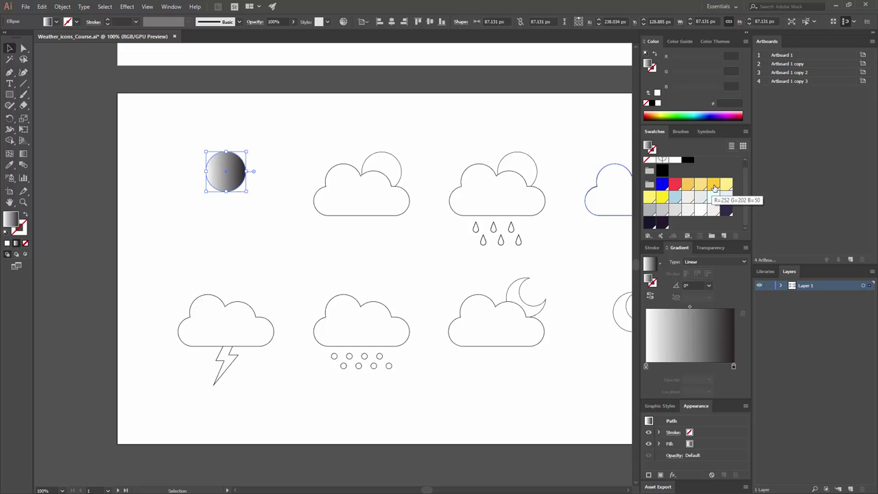
{"action": "left_click_drag", "start_coordinate": [716, 187], "coordinate": [731, 368]}
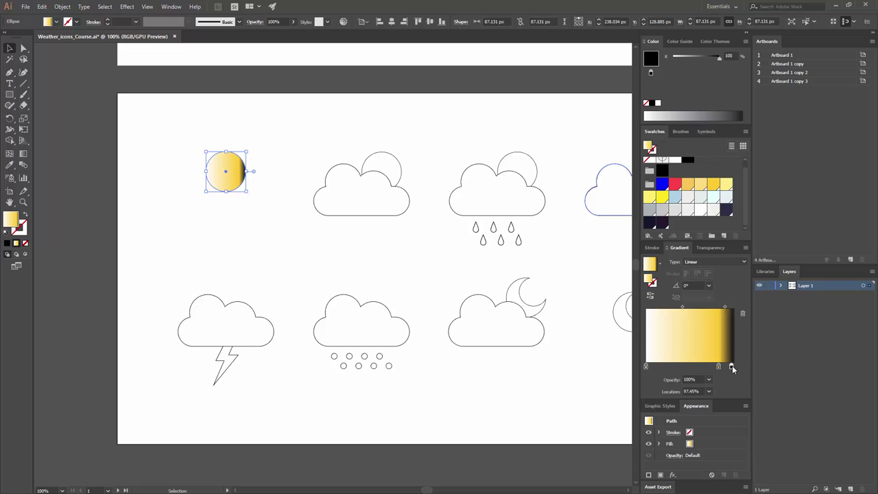
{"action": "left_click_drag", "start_coordinate": [732, 368], "coordinate": [730, 394]}
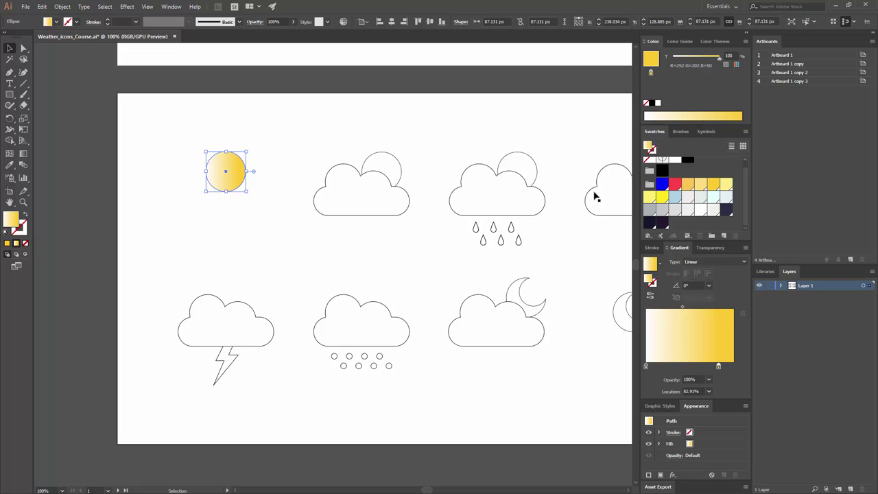
- Replace the white stop in the sun's gradient with R=252 G=239 B=112 at 0% and move the orange-yellow stop to 100%
{"action": "left_click", "coordinate": [649, 198]}
{"action": "left_click_drag", "start_coordinate": [649, 198], "coordinate": [690, 336]}
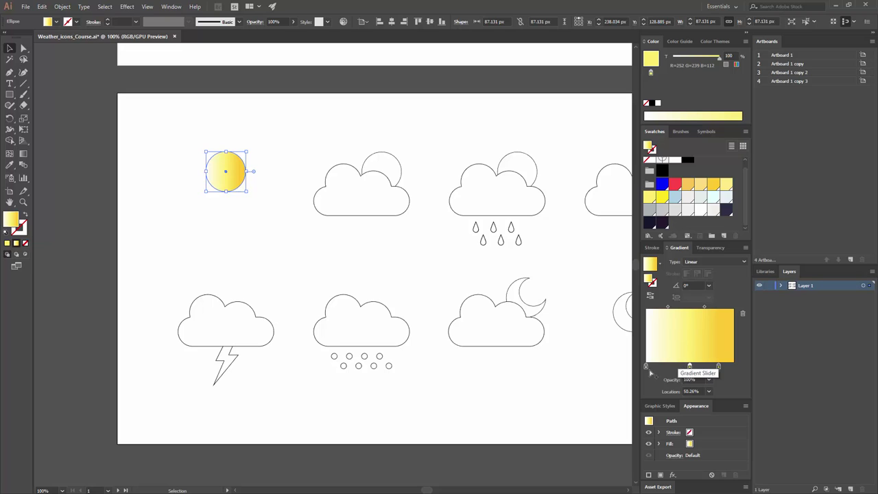
{"action": "left_click_drag", "start_coordinate": [646, 366], "coordinate": [647, 389]}
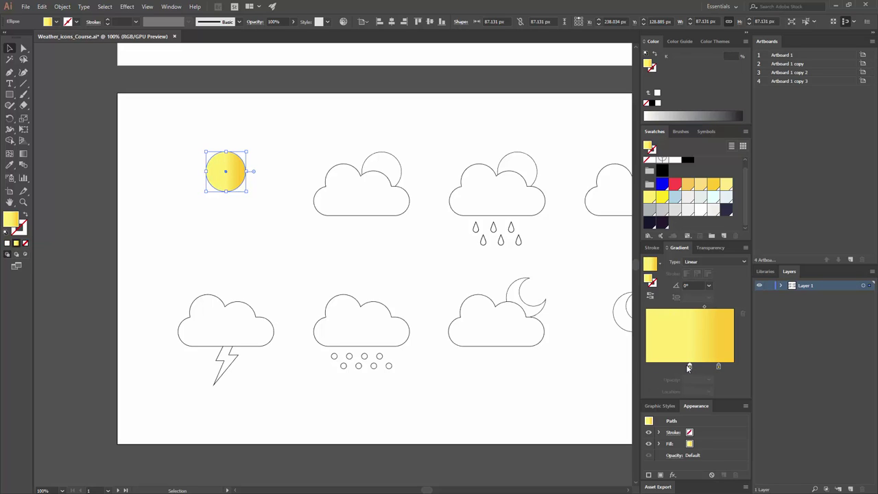
{"action": "left_click_drag", "start_coordinate": [689, 366], "coordinate": [646, 366]}
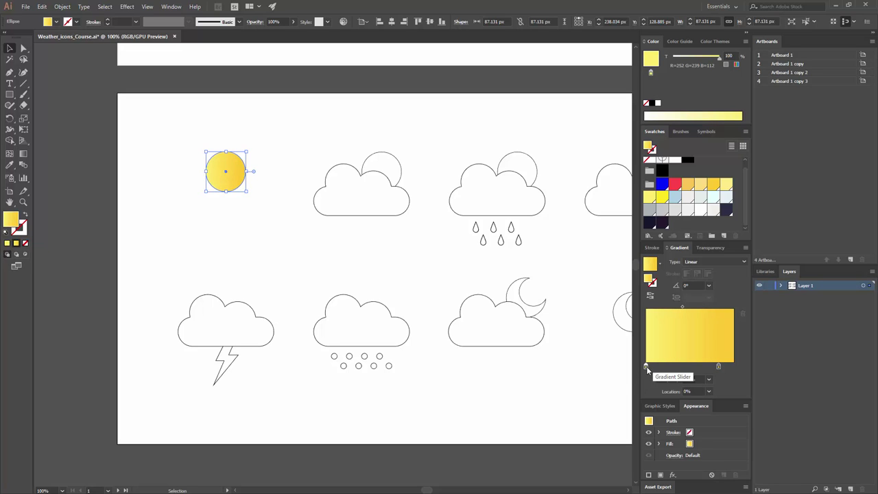
{"action": "left_click_drag", "start_coordinate": [718, 366], "coordinate": [734, 367]}
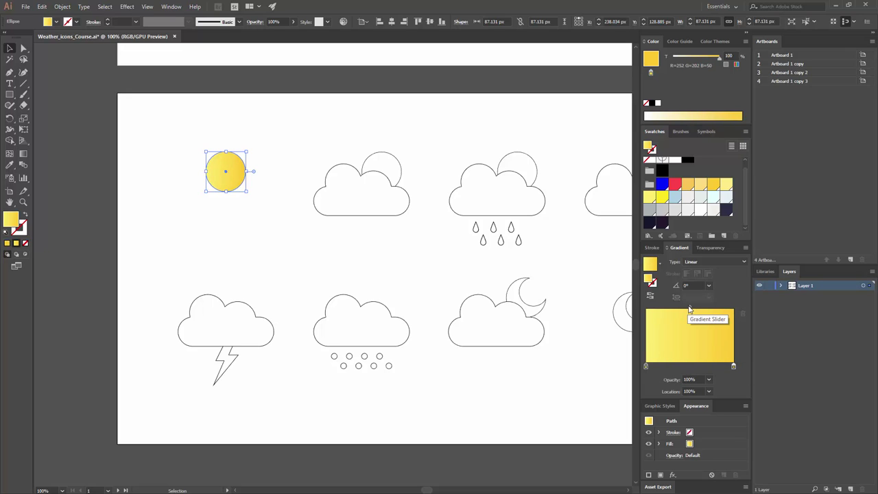
- Move the midpoint of the sun's gradient to about 18%, shift it back to about 58%
{"action": "left_click_drag", "start_coordinate": [689, 310], "coordinate": [663, 315]}
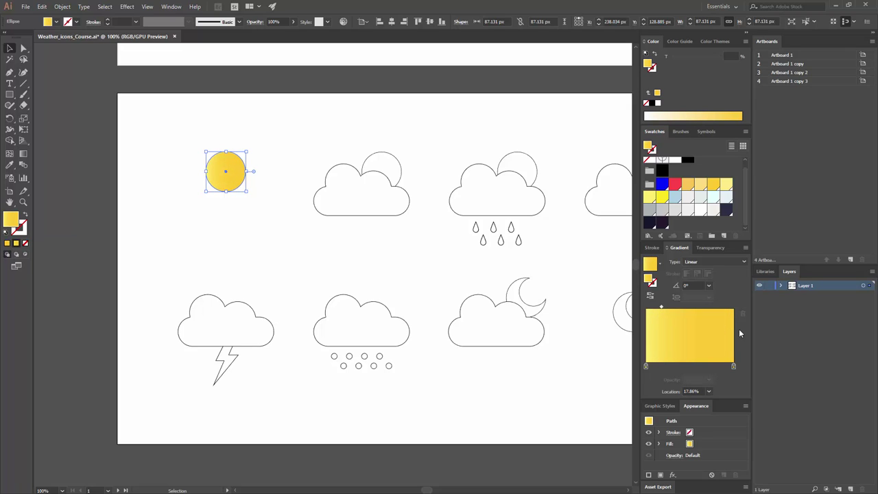
{"action": "left_click_drag", "start_coordinate": [662, 308], "coordinate": [694, 308]}
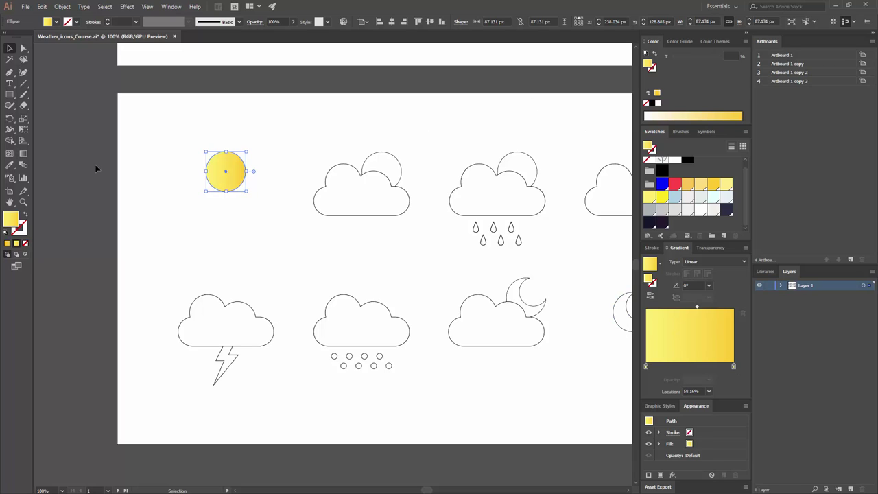
- Use the Gradient tool on the sun to lower the gradient's midpoint to about 44% and shift its span to the right
{"action": "left_click", "coordinate": [23, 155]}
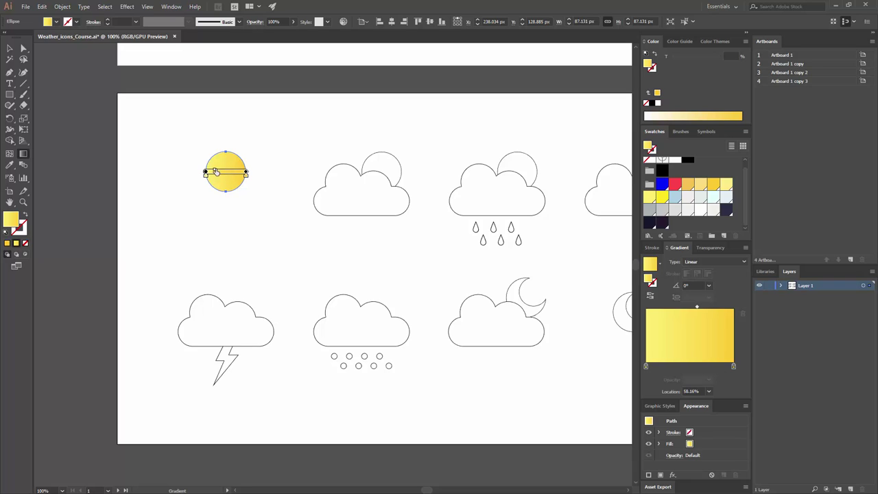
{"action": "left_click_drag", "start_coordinate": [212, 173], "coordinate": [223, 169]}
{"action": "mouse_move", "coordinate": [236, 175]}
{"action": "left_mouse_down"}
{"action": "mouse_move", "coordinate": [320, 165]}
{"action": "mouse_move", "coordinate": [249, 175]}
{"action": "left_mouse_up"}
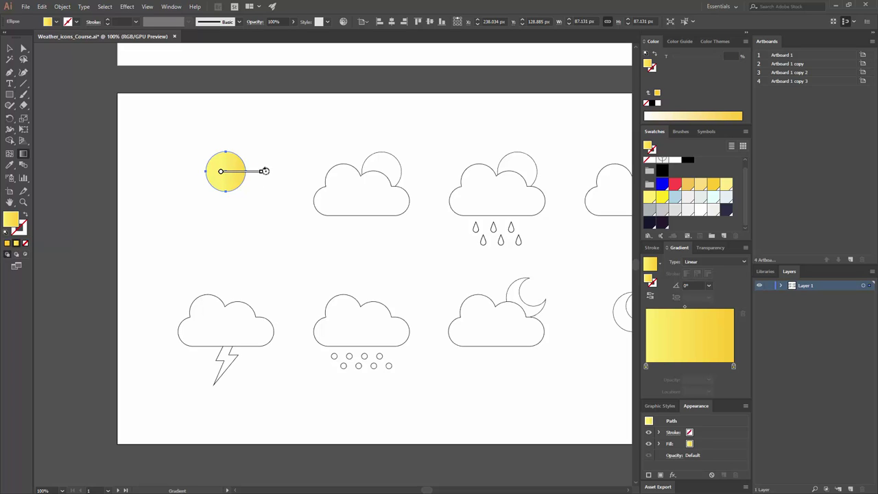
- Try rotating the sun's gradient freehand on the canvas, and undo the rotation
{"action": "mouse_move", "coordinate": [267, 170]}
{"action": "left_mouse_down"}
{"action": "mouse_move", "coordinate": [247, 135]}
{"action": "mouse_move", "coordinate": [258, 192]}
{"action": "mouse_move", "coordinate": [255, 140]}
{"action": "left_mouse_up"}
{"action": "key", "text": "v"}
{"action": "key", "text": "ctrl+z"}
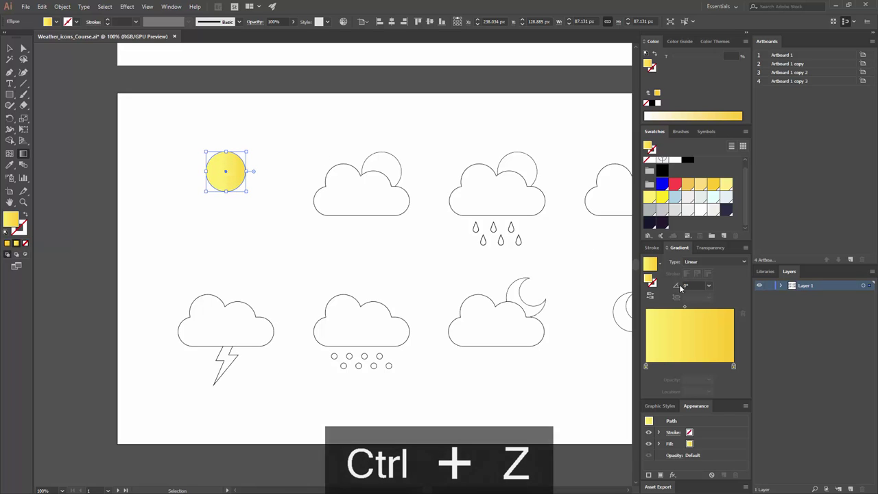
- Try a 120° angle for the sun's linear gradient, and undo the angle change
{"action": "left_click", "coordinate": [709, 285]}
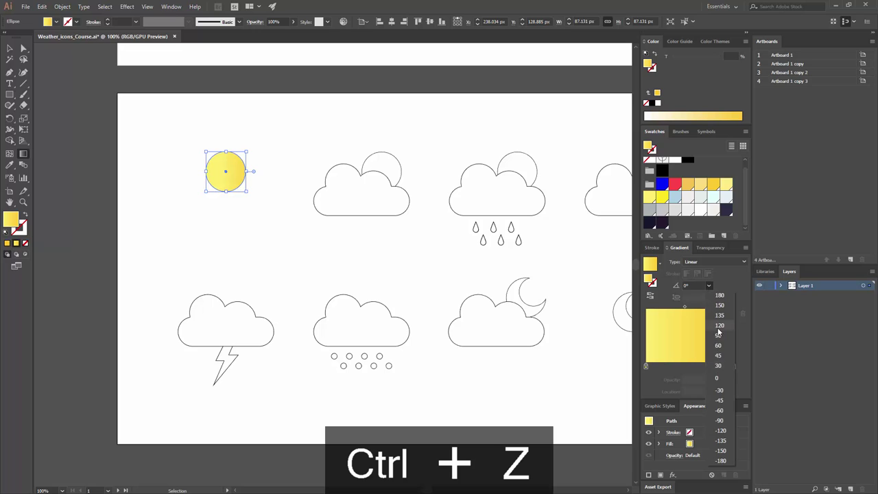
{"action": "left_click", "coordinate": [711, 333]}
{"action": "key", "text": "g"}
{"action": "left_click", "coordinate": [709, 285]}
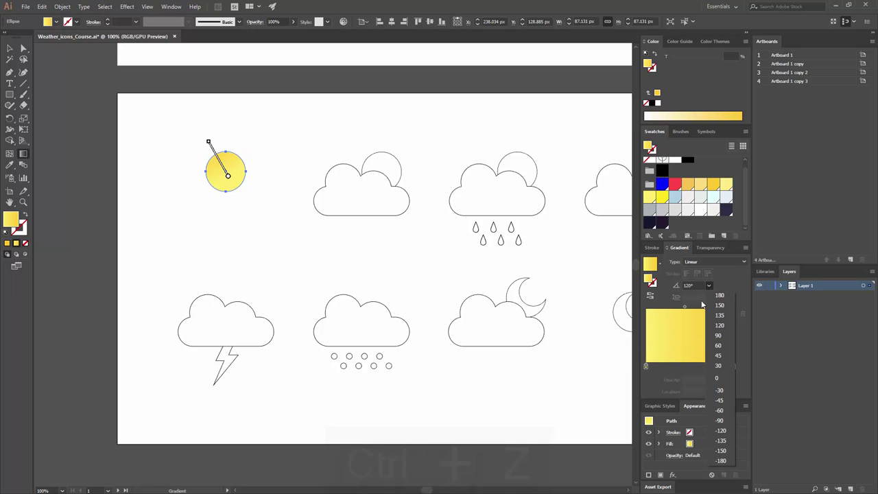
{"action": "left_click", "coordinate": [726, 287]}
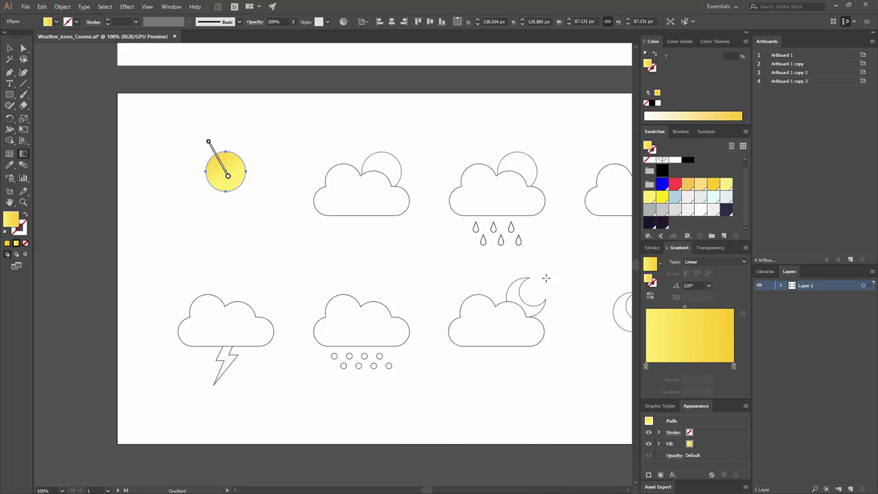
{"action": "key", "text": "ctrl+z"}
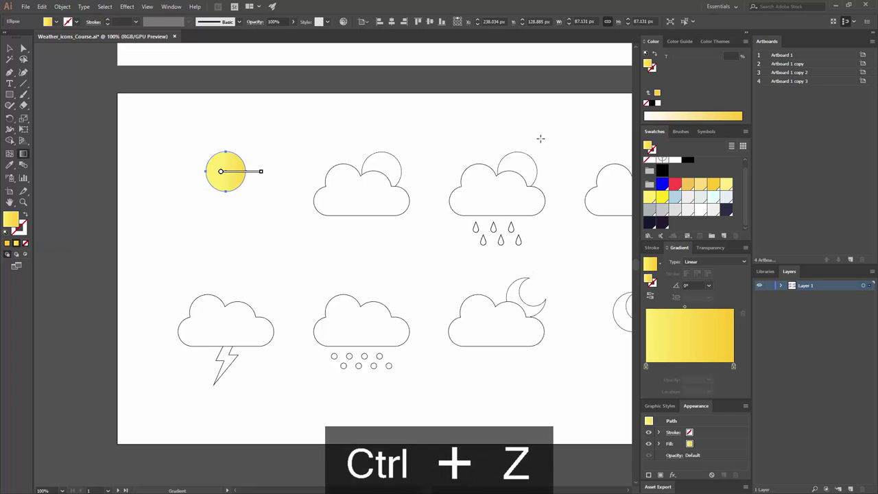
- Add the R=255 G=71 B=71 swatch to the sun's gradient at 94.64% and move the orange-yellow stop to 32.75%
{"action": "left_click_drag", "start_coordinate": [734, 365], "coordinate": [718, 365]}
{"action": "left_click_drag", "start_coordinate": [676, 185], "coordinate": [728, 365]}
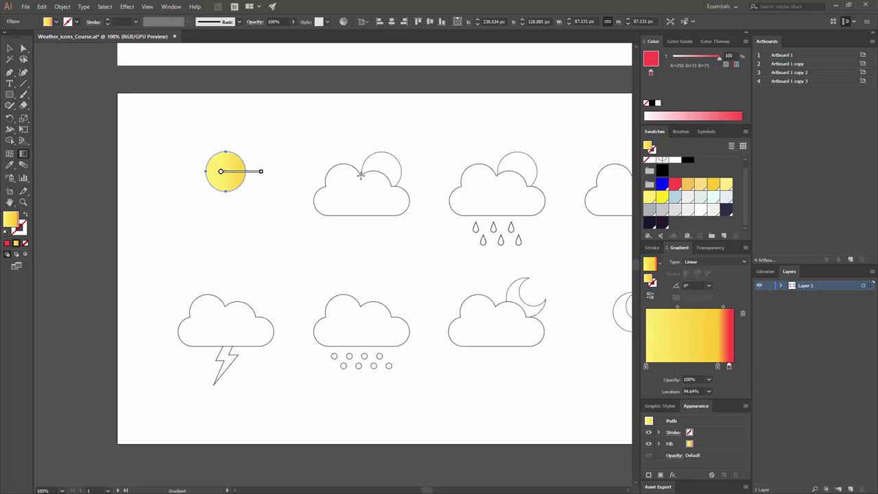
{"action": "mouse_move", "coordinate": [251, 176]}
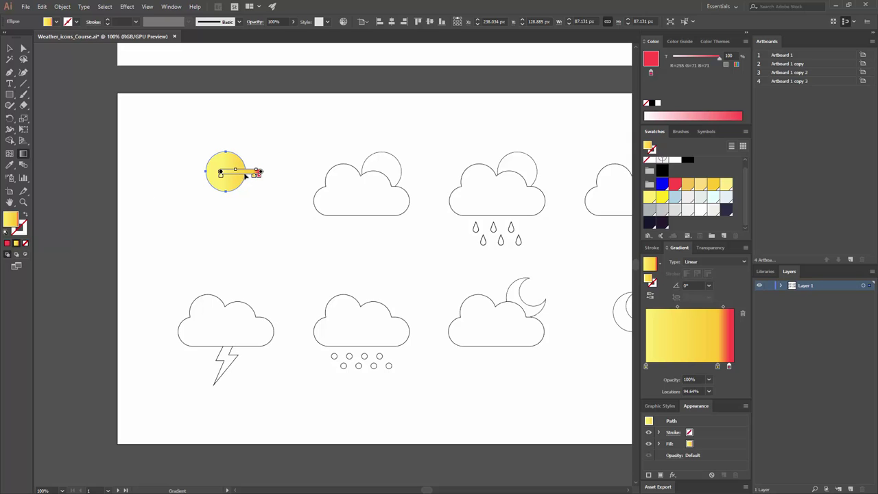
{"action": "left_click_drag", "start_coordinate": [248, 175], "coordinate": [234, 175]}
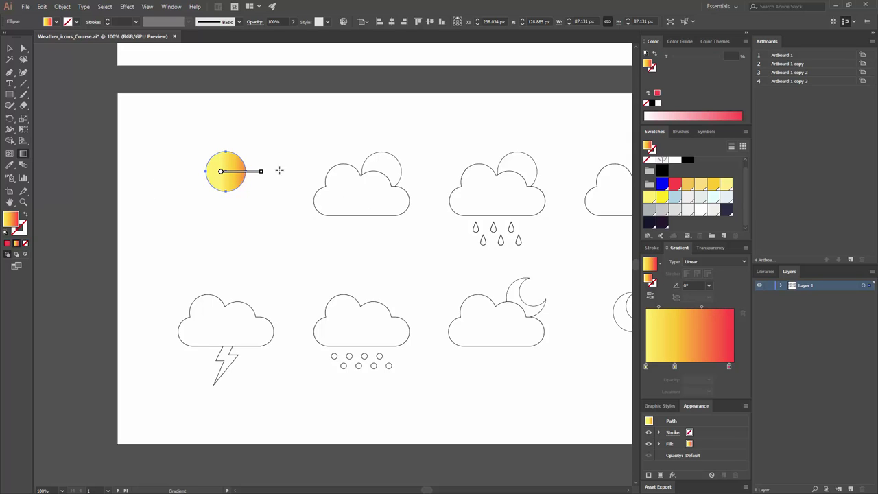
- Change the gradient type of the standalone sun circle from Linear to Radial
{"action": "left_click", "coordinate": [9, 48]}
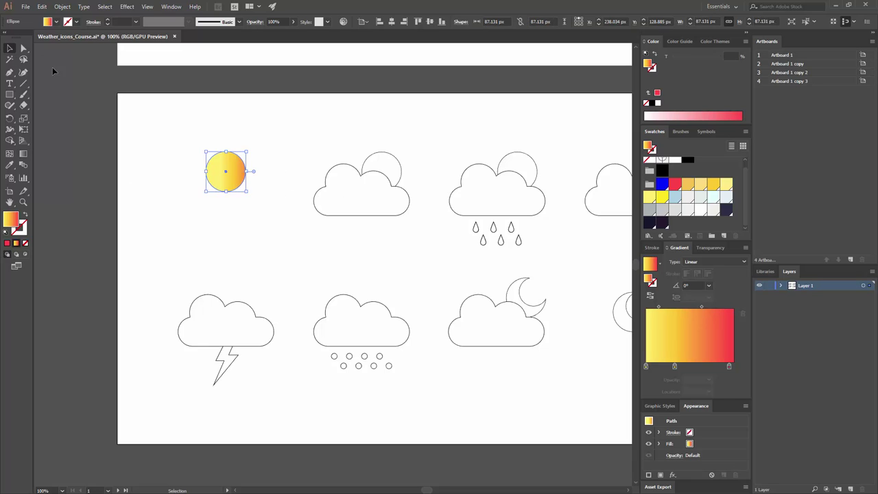
{"action": "left_click", "coordinate": [243, 123]}
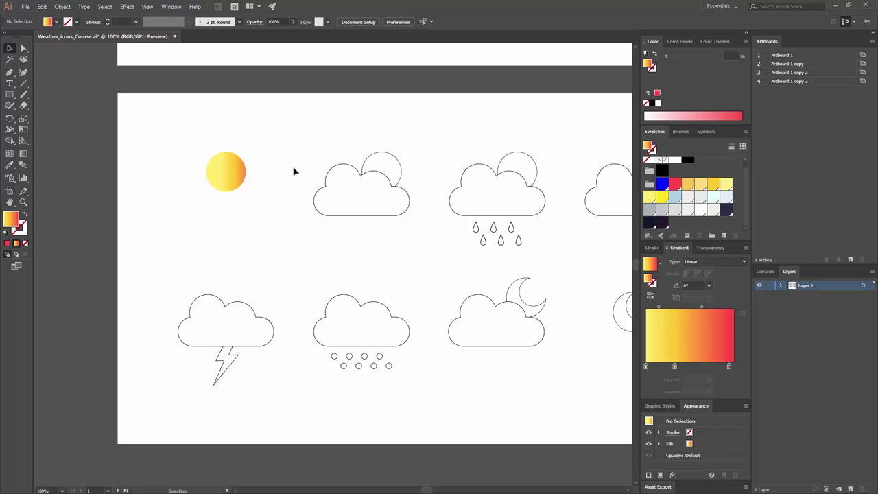
{"action": "left_click", "coordinate": [239, 176]}
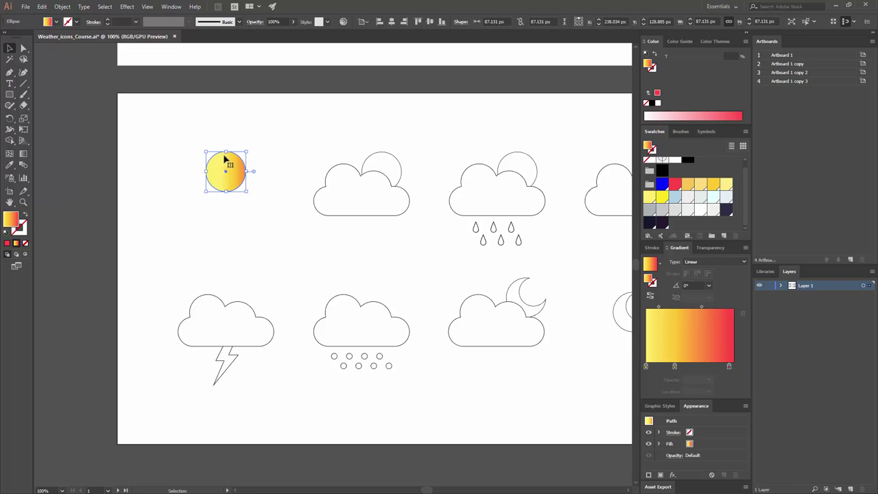
{"action": "left_click", "coordinate": [716, 261]}
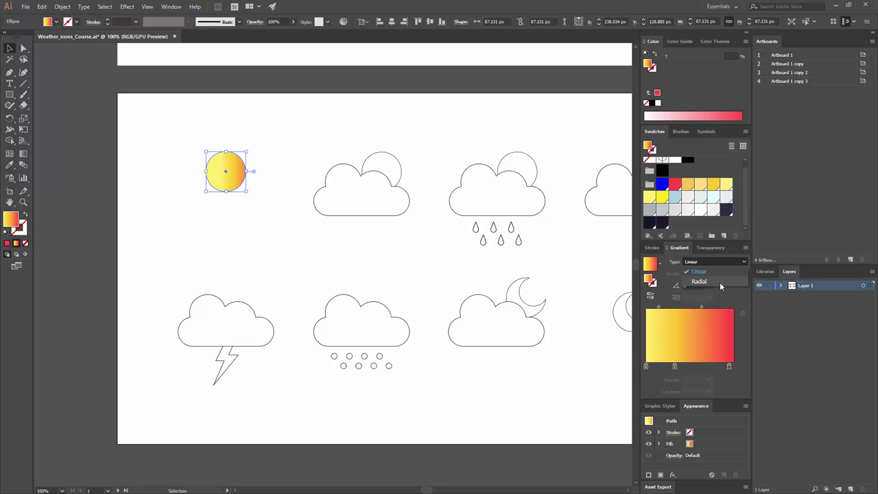
{"action": "left_click", "coordinate": [718, 282]}
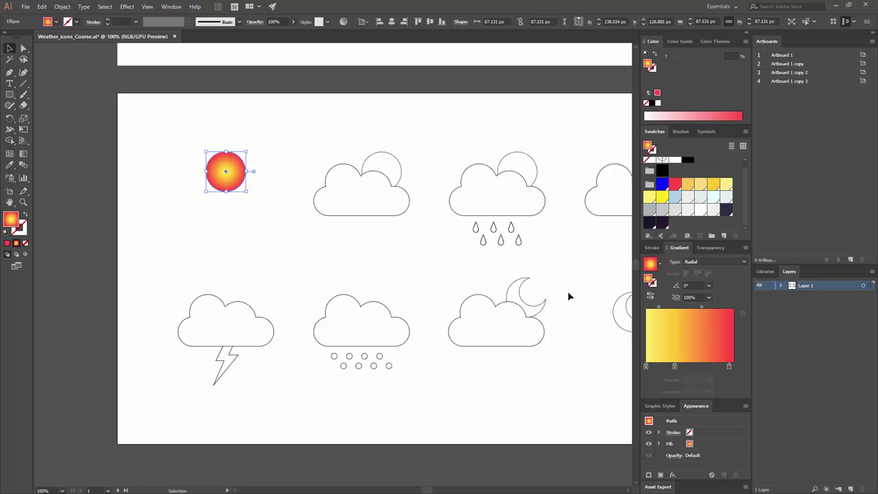
{"action": "left_click", "coordinate": [313, 243]}
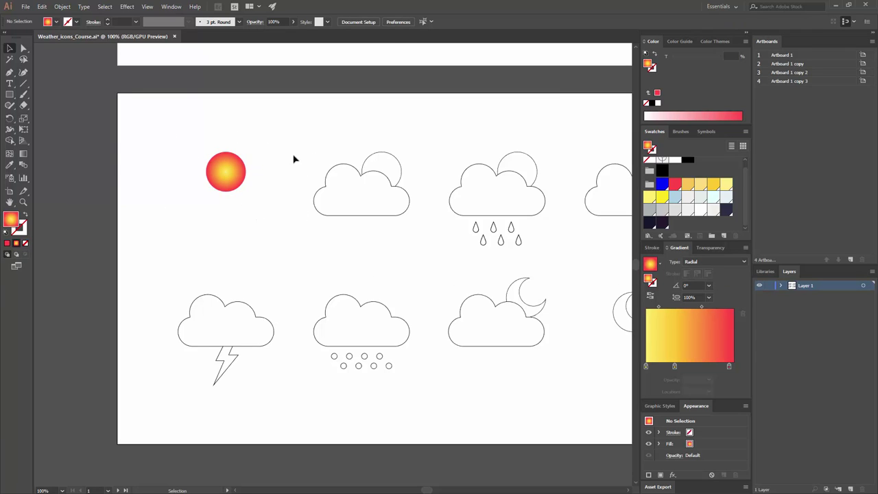
- Move the sun gradient's red stop to 100% and the midpoint next to it to 76.55%
{"action": "left_click_drag", "start_coordinate": [287, 199], "coordinate": [199, 152]}
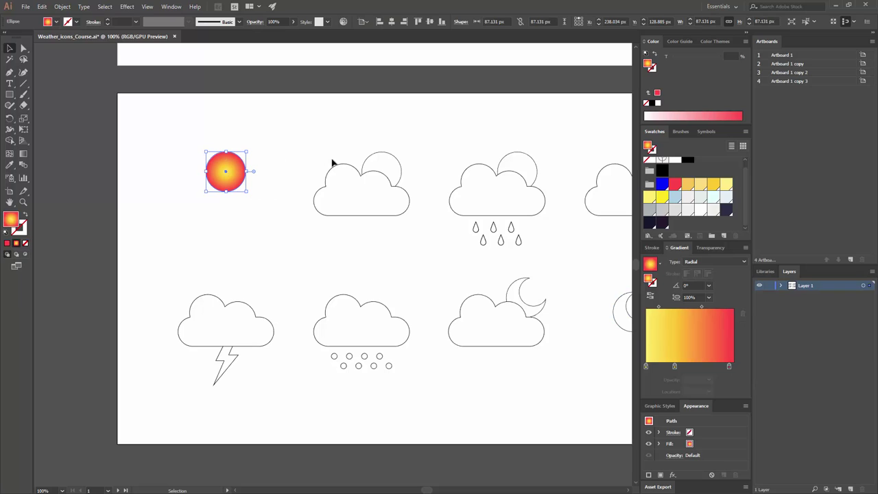
{"action": "left_click", "coordinate": [734, 367]}
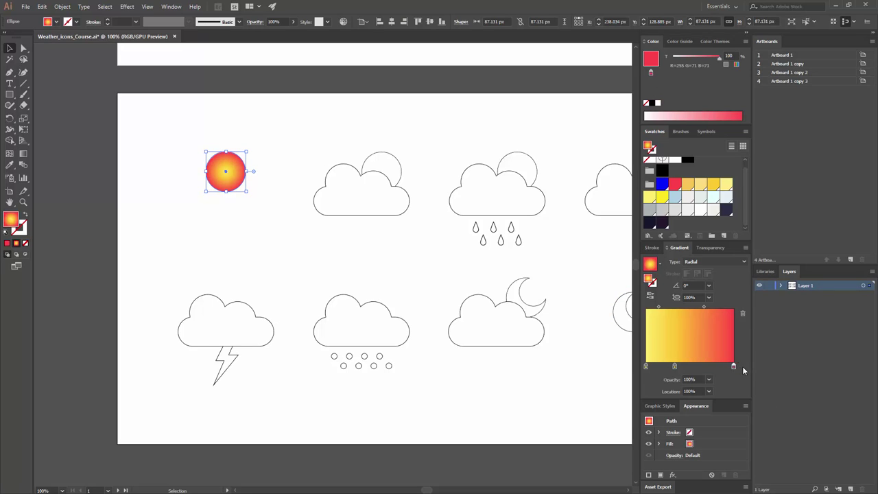
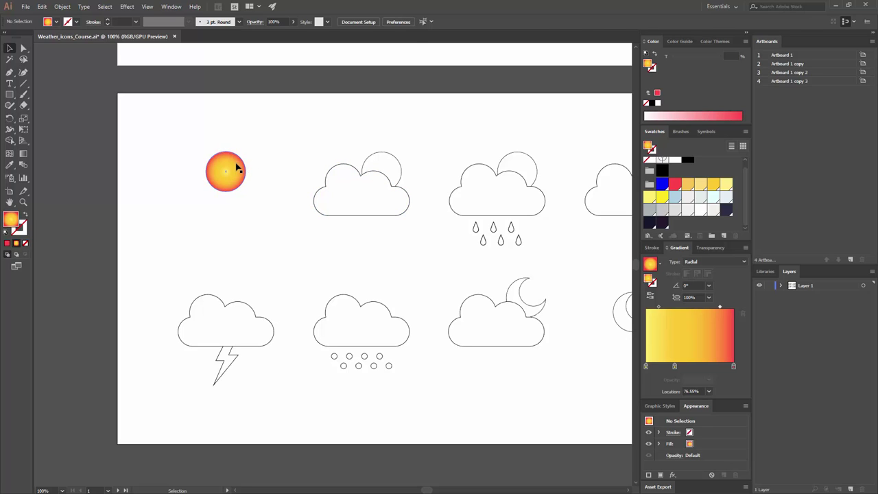
- Remove the red stop from the sun's radial gradient and move the orange-yellow stop to 100%
{"action": "left_click", "coordinate": [238, 172]}
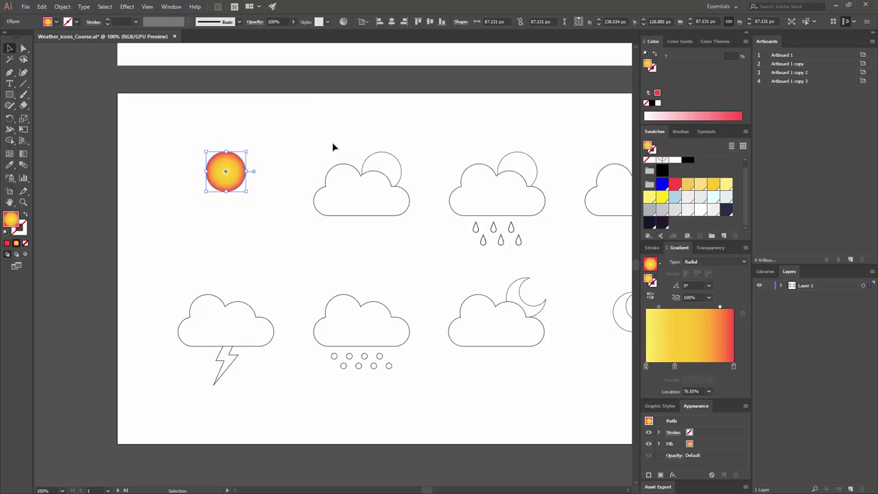
{"action": "left_click_drag", "start_coordinate": [734, 367], "coordinate": [417, 279]}
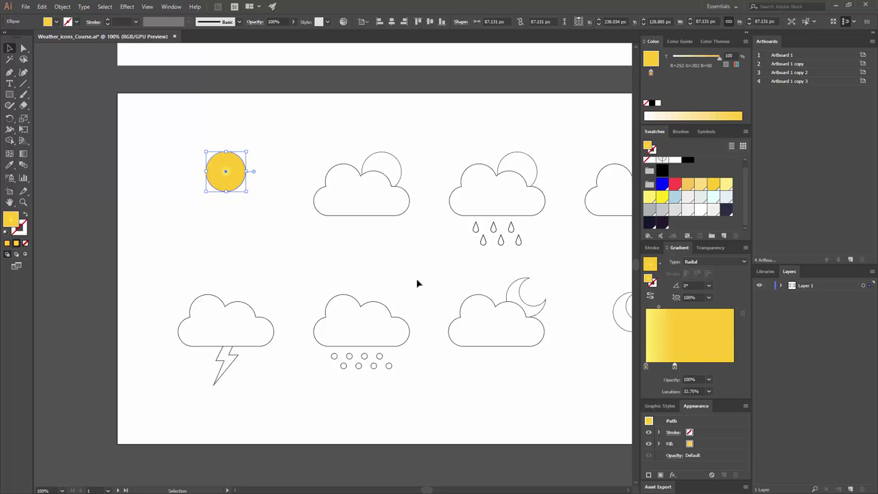
{"action": "left_click", "coordinate": [265, 201]}
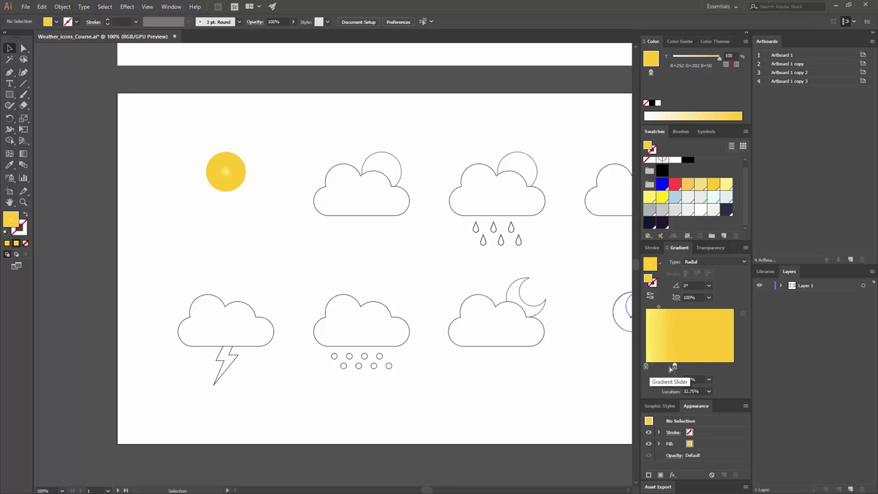
{"action": "left_click_drag", "start_coordinate": [273, 218], "coordinate": [168, 133]}
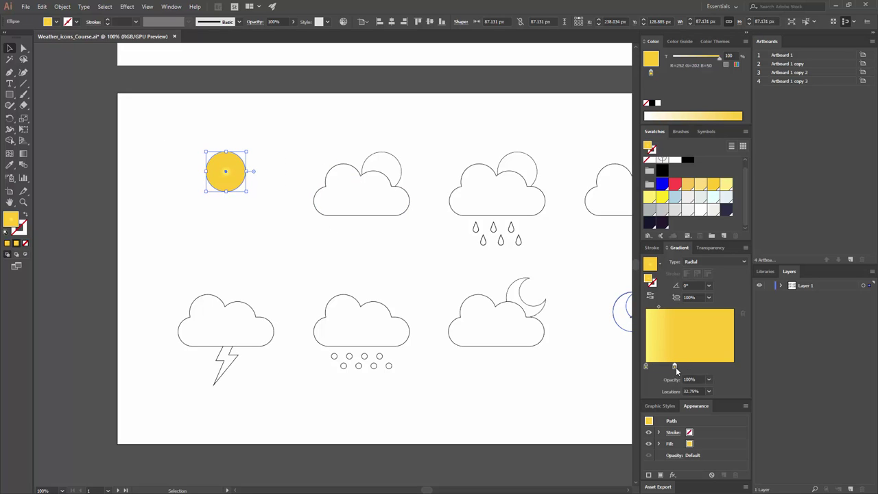
{"action": "left_click_drag", "start_coordinate": [716, 374], "coordinate": [745, 367]}
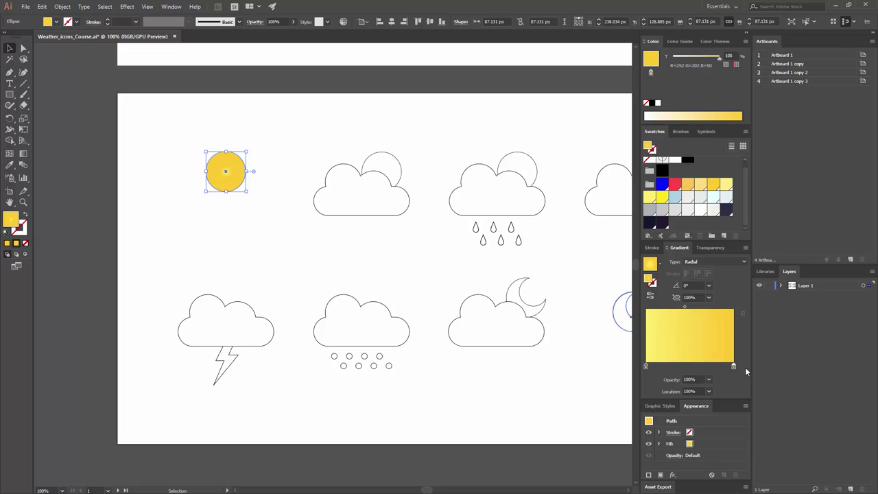
{"action": "left_click", "coordinate": [283, 148]}
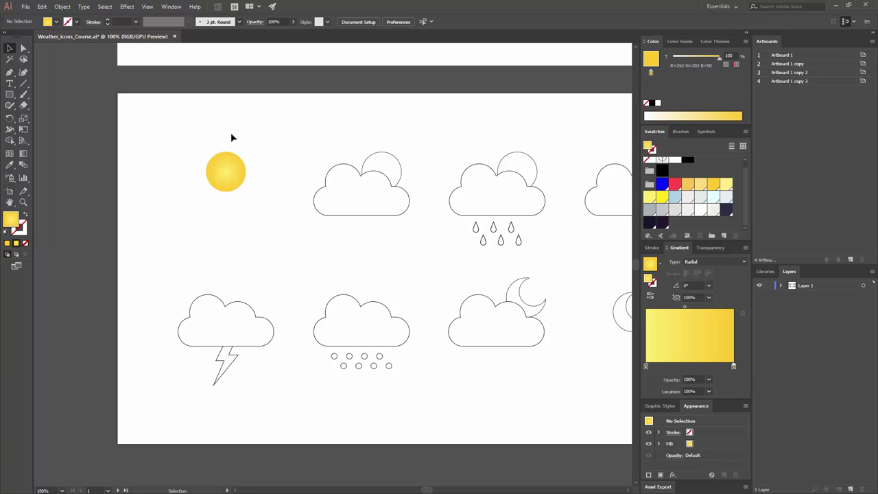
- Move the midpoint of the sun's radial gradient to 77.81%
{"action": "left_click", "coordinate": [232, 171]}
{"action": "left_click", "coordinate": [208, 205]}
{"action": "left_click_drag", "start_coordinate": [194, 159], "coordinate": [262, 154]}
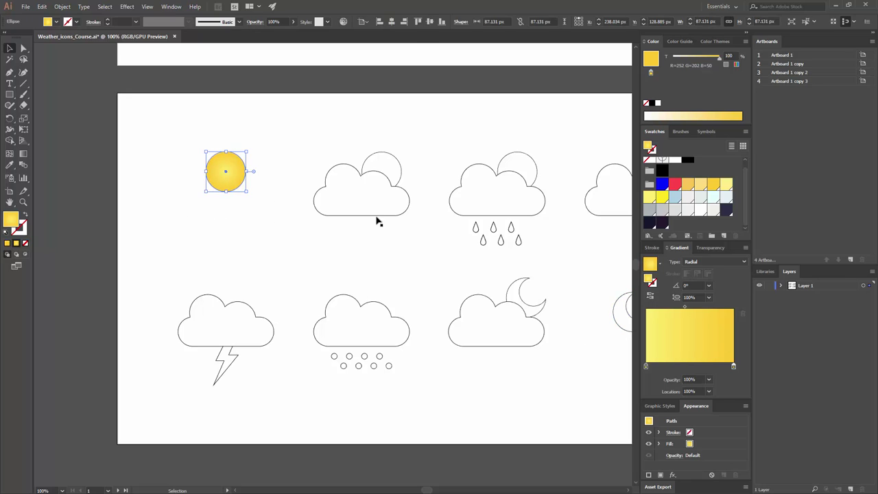
{"action": "left_click_drag", "start_coordinate": [686, 310], "coordinate": [714, 312]}
{"action": "left_click", "coordinate": [483, 275]}
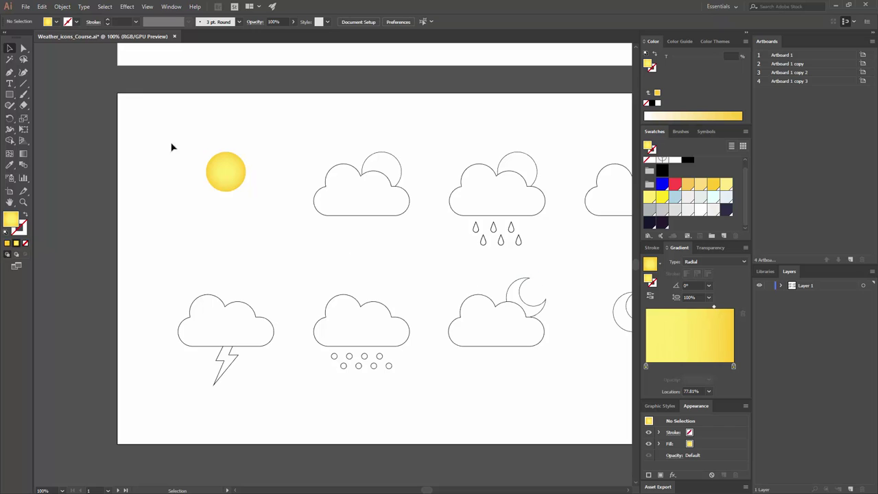
- Add the R=252 G=232 B=33 swatch to the sun's radial gradient and move it to 0% in place of the light yellow stop
{"action": "left_click_drag", "start_coordinate": [267, 216], "coordinate": [152, 132]}
{"action": "left_click", "coordinate": [645, 366]}
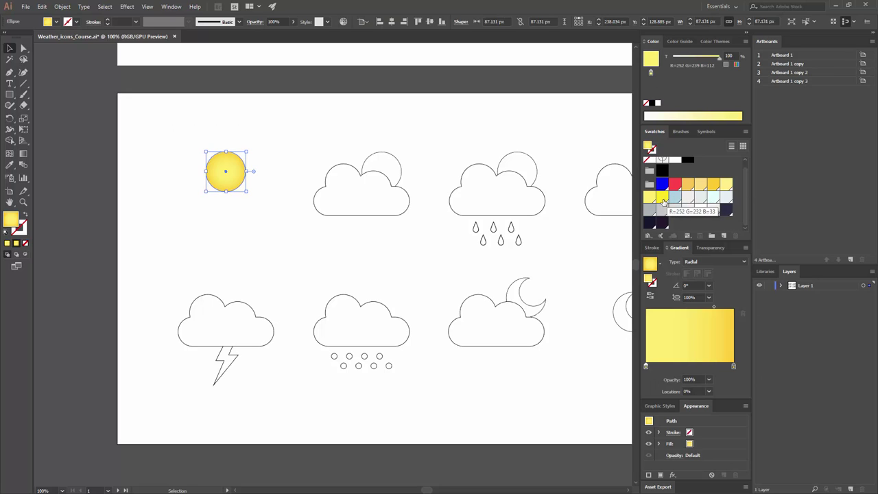
{"action": "left_click_drag", "start_coordinate": [662, 198], "coordinate": [671, 366]}
{"action": "left_click", "coordinate": [493, 289]}
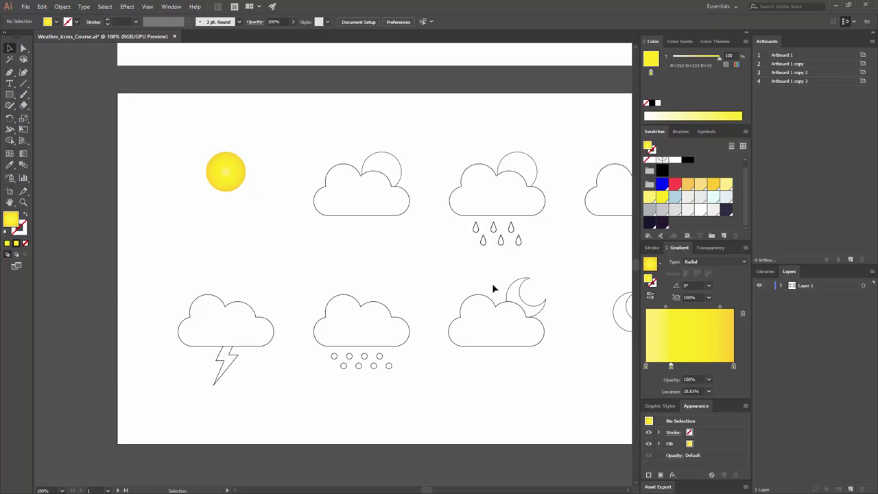
{"action": "left_click", "coordinate": [226, 172]}
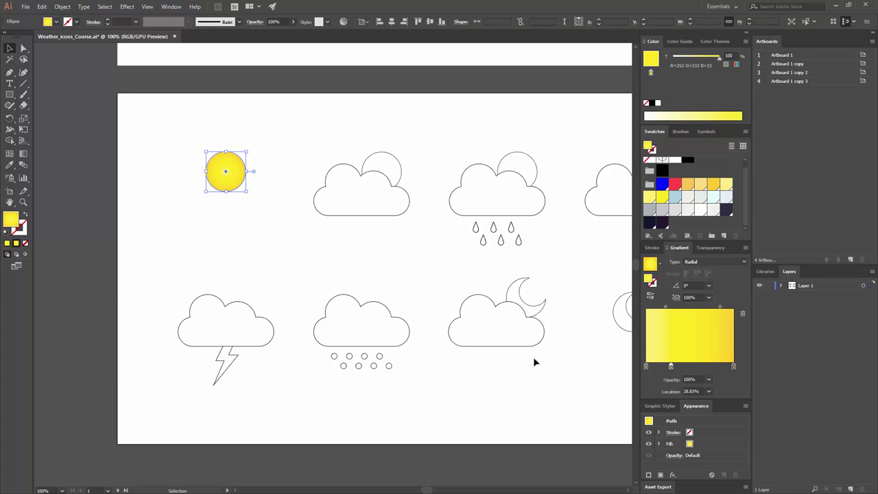
{"action": "left_click_drag", "start_coordinate": [670, 366], "coordinate": [624, 364]}
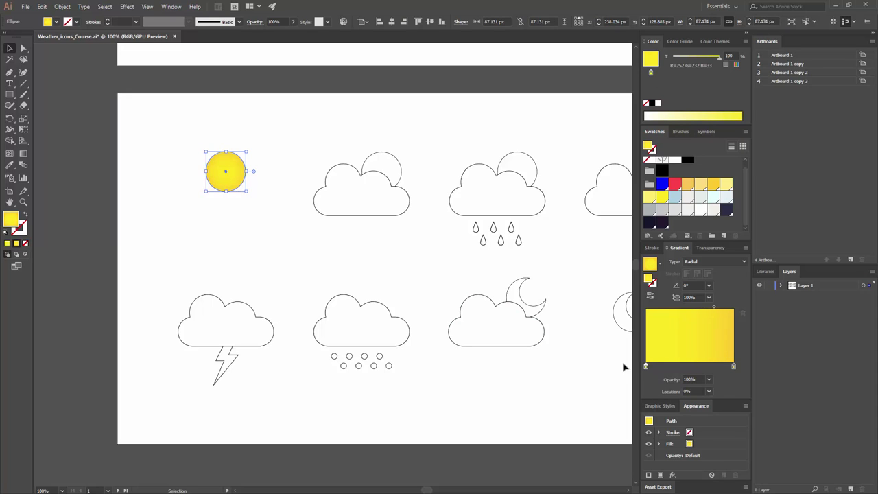
{"action": "left_click", "coordinate": [359, 249]}
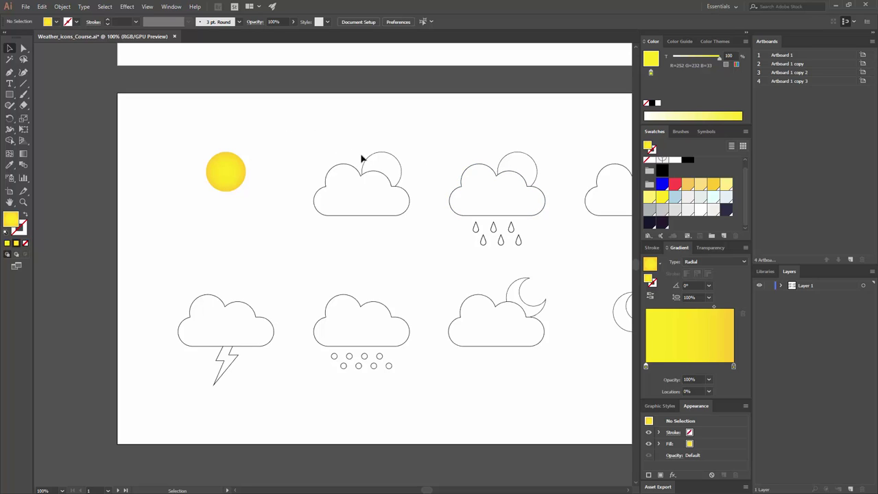
{"action": "left_click_drag", "start_coordinate": [408, 157], "coordinate": [301, 147]}
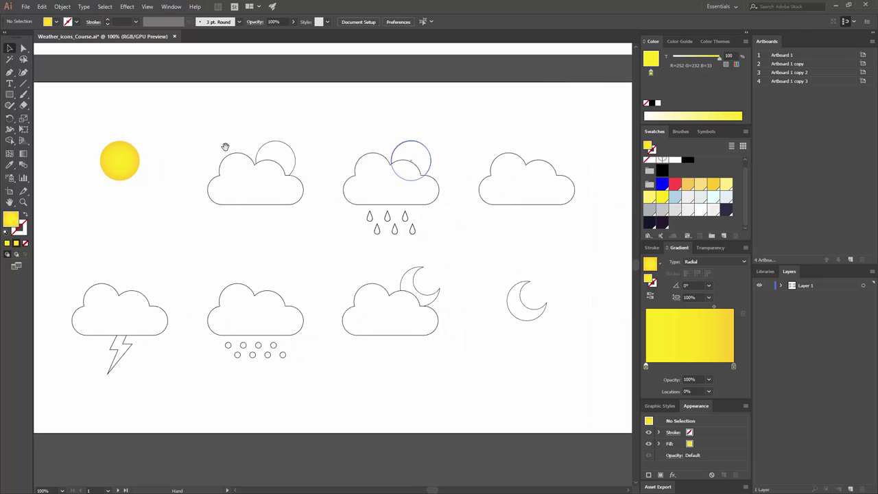
- Ungroup the sun-and-cloud icon in the upper row
{"action": "left_click", "coordinate": [124, 159]}
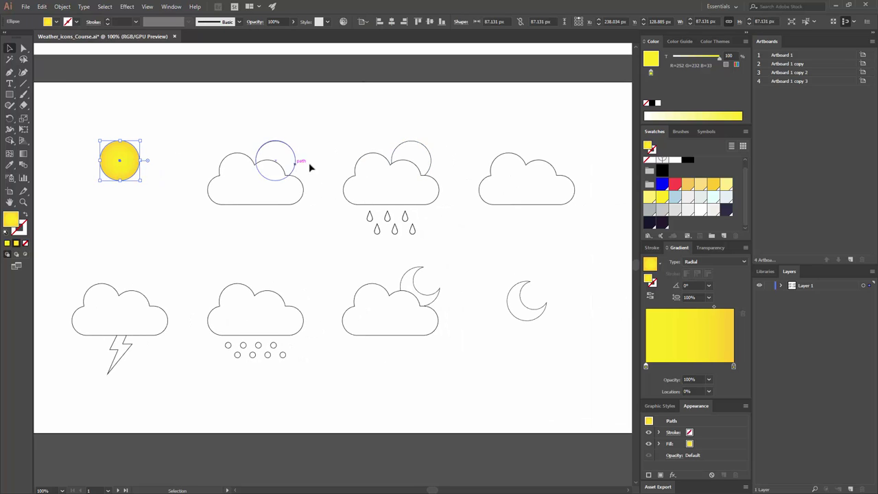
{"action": "left_click", "coordinate": [285, 158]}
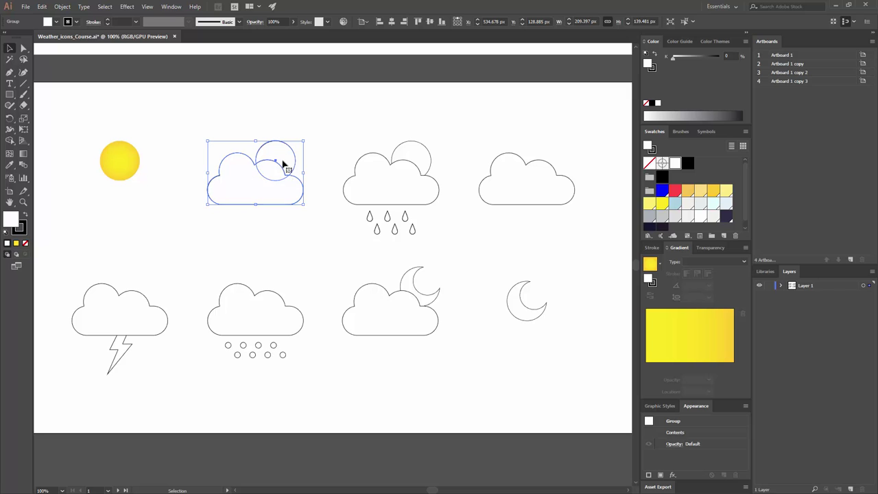
{"action": "right_click", "coordinate": [285, 165]}
{"action": "left_click", "coordinate": [319, 226]}
{"action": "left_click", "coordinate": [317, 227]}
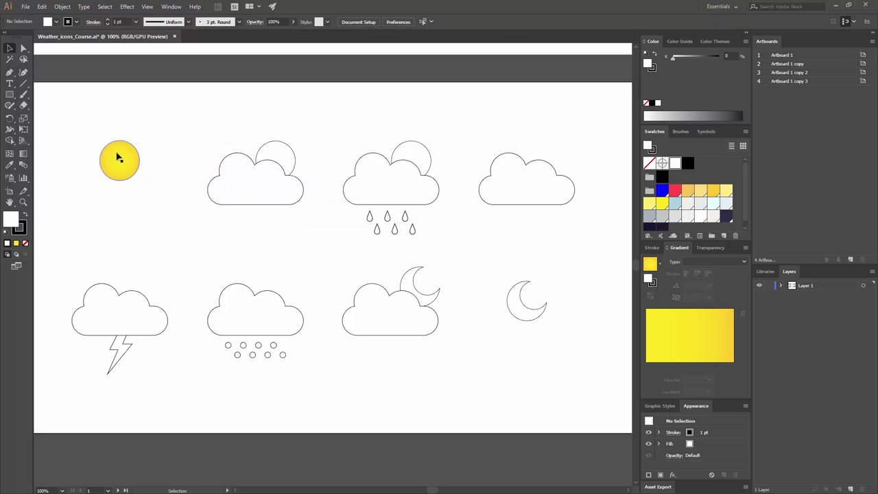
- Replace the outlined sun behind the second icon's cloud with a copy of the yellow gradient sun
{"action": "left_click_drag", "start_coordinate": [117, 157], "coordinate": [274, 157]}
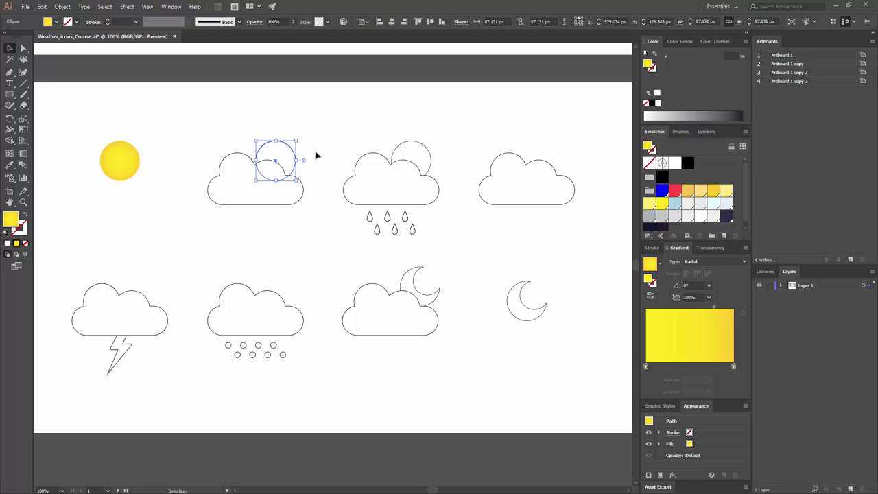
{"action": "left_click", "coordinate": [315, 156]}
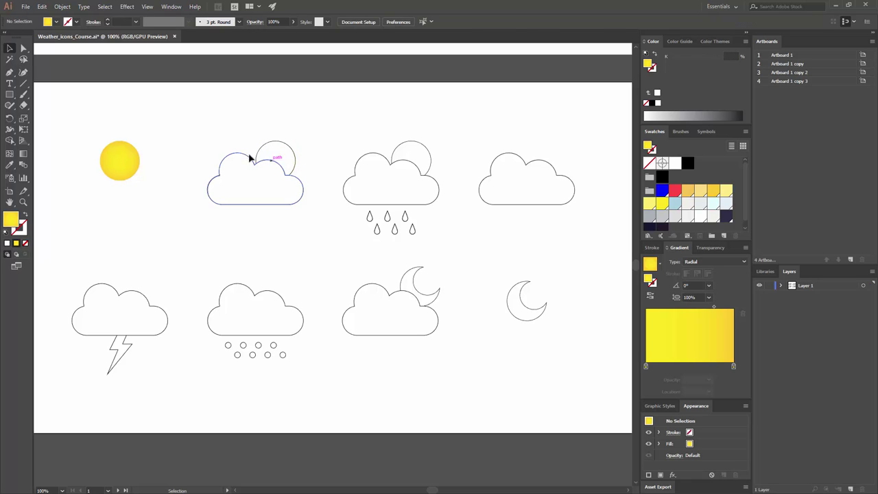
{"action": "left_click", "coordinate": [286, 160]}
{"action": "left_click", "coordinate": [317, 151]}
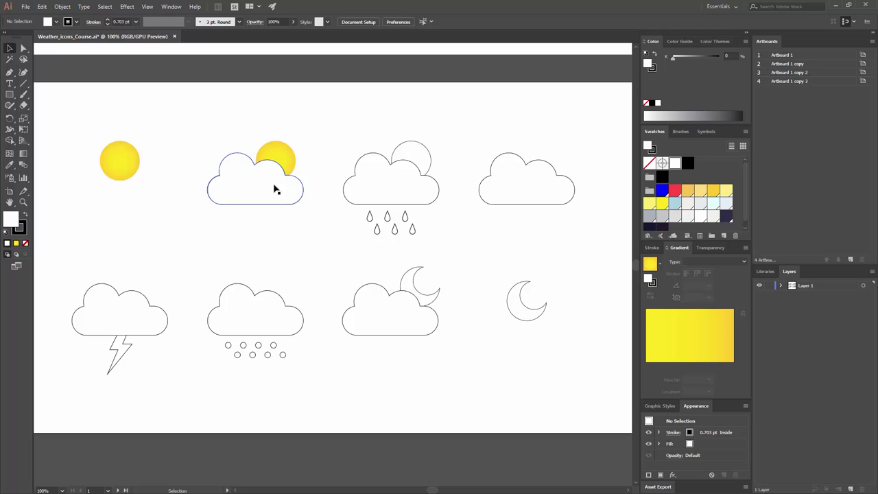
- Fill the cloud of the sun-and-cloud icon with the yellow radial gradient and remove its stroke
{"action": "left_click", "coordinate": [253, 189]}
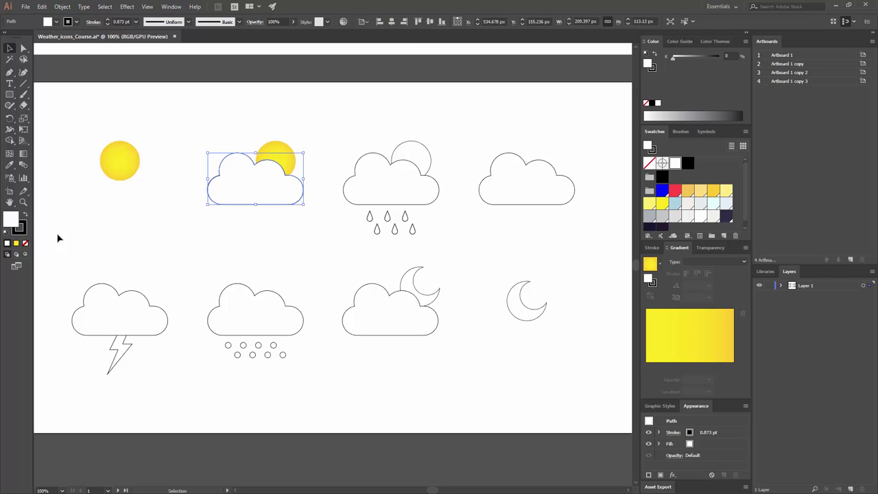
{"action": "left_click", "coordinate": [17, 242]}
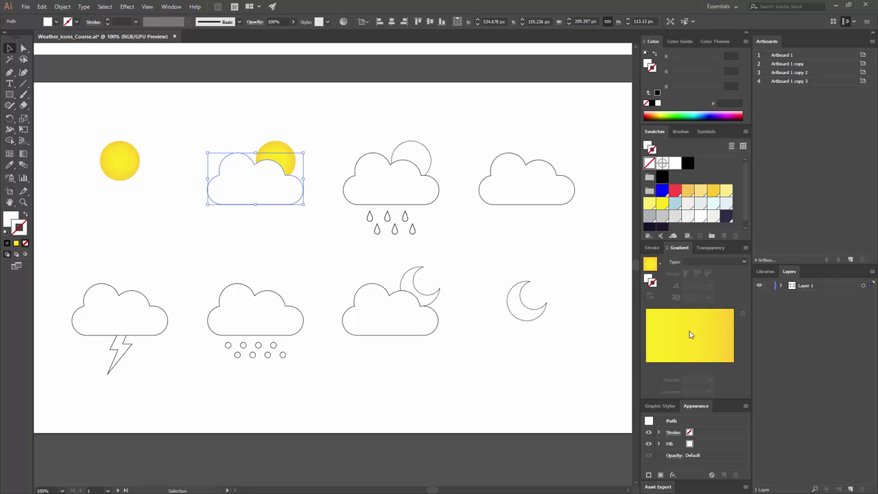
{"action": "left_click", "coordinate": [27, 219]}
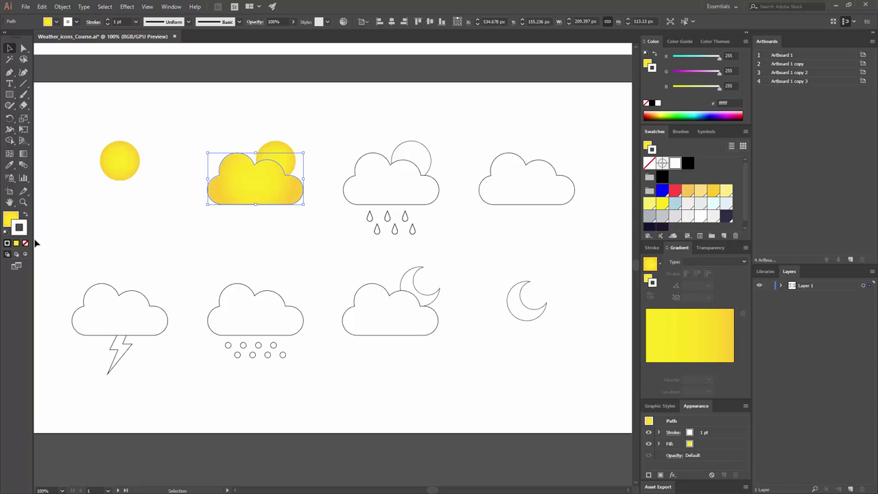
{"action": "left_click", "coordinate": [25, 243]}
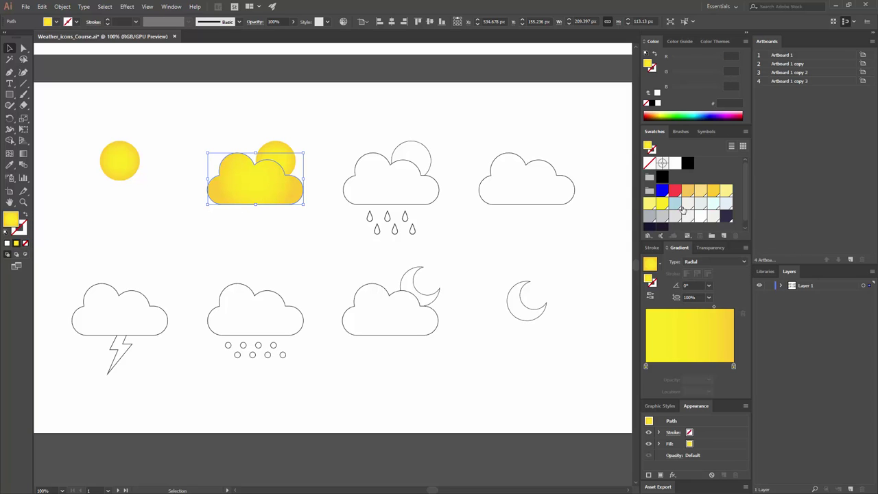
- Recolour the cloud's gradient with the R=172 G=210 B=226 swatch at 0% and the R=226 G=254 B=254 swatch at 100%
{"action": "left_click_drag", "start_coordinate": [683, 210], "coordinate": [645, 394]}
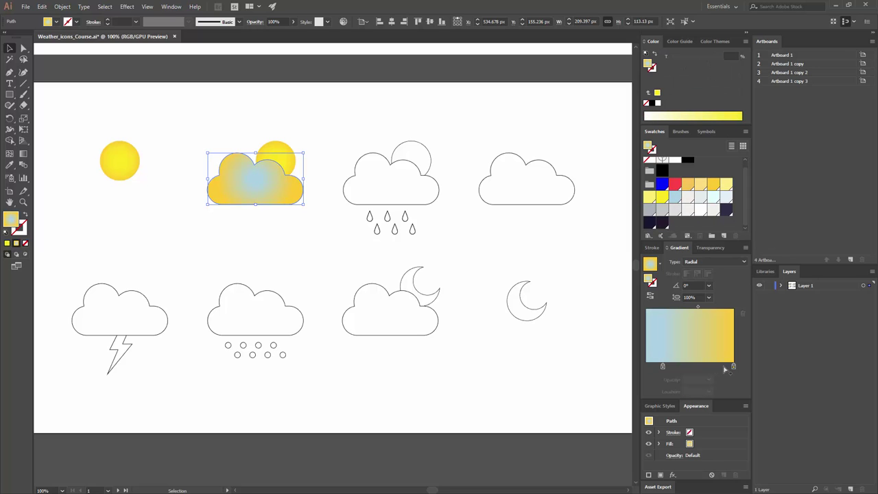
{"action": "left_click_drag", "start_coordinate": [719, 208], "coordinate": [729, 394]}
{"action": "left_click_drag", "start_coordinate": [662, 367], "coordinate": [646, 366]}
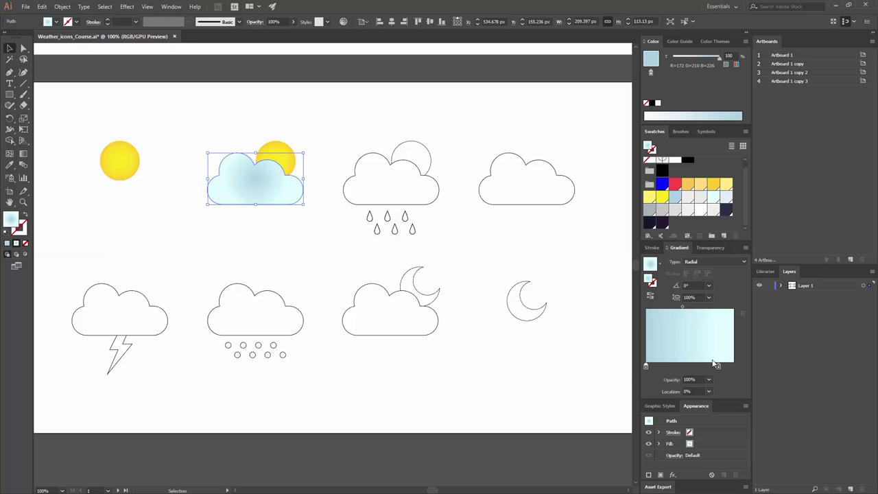
{"action": "left_click_drag", "start_coordinate": [719, 366], "coordinate": [734, 367]}
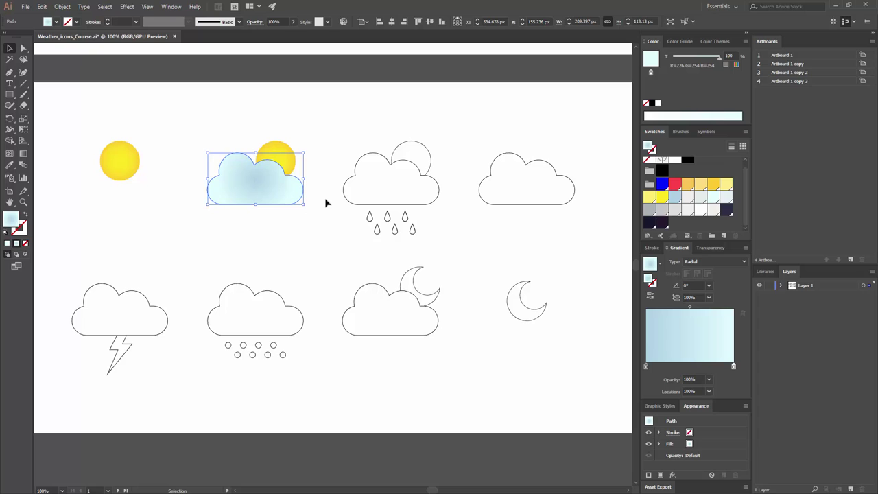
- Change the blue cloud's gradient type to Linear
{"action": "left_click", "coordinate": [730, 264]}
{"action": "left_click", "coordinate": [718, 273]}
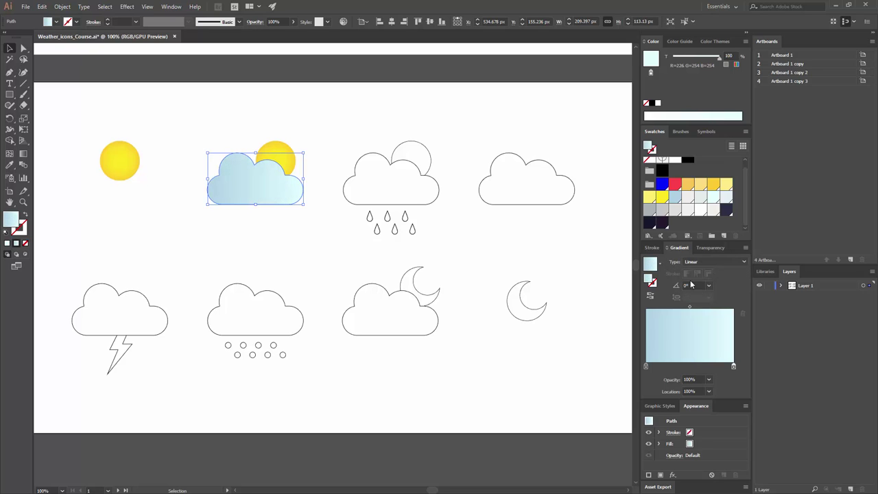
{"action": "left_click", "coordinate": [233, 74]}
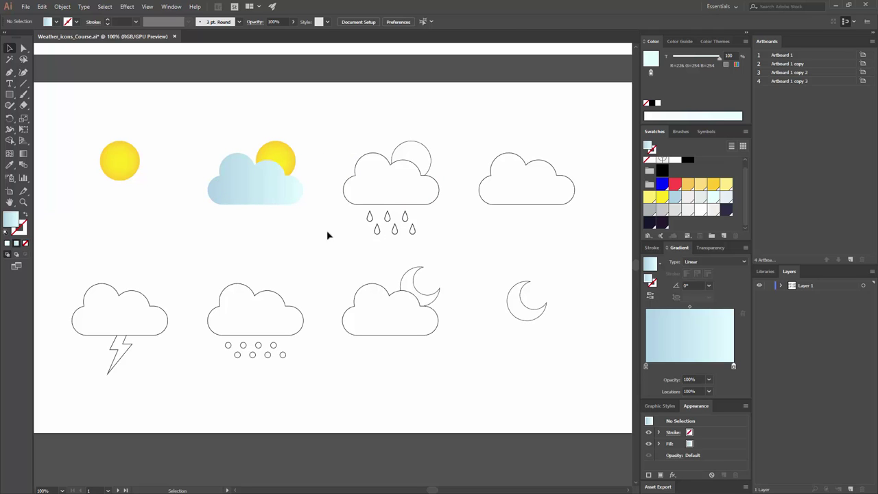
- Move the midpoint of the blue cloud's linear gradient to 23.98%
{"action": "left_click", "coordinate": [238, 190]}
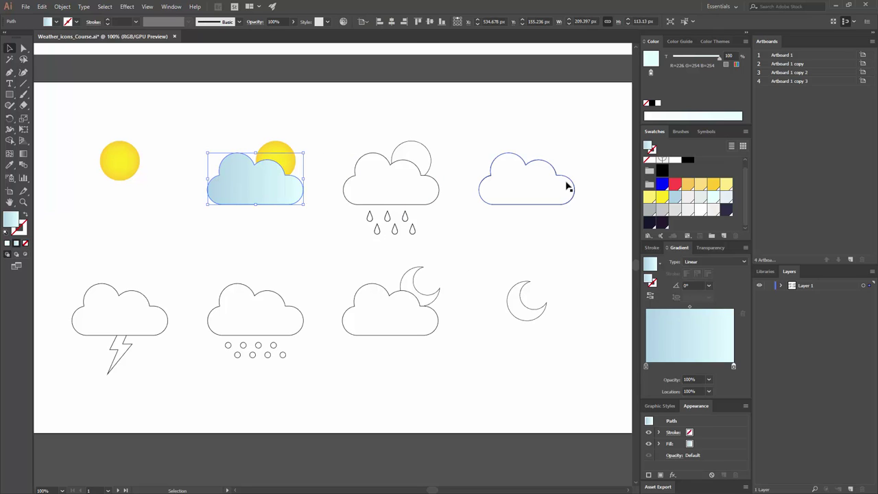
{"action": "left_click", "coordinate": [333, 215]}
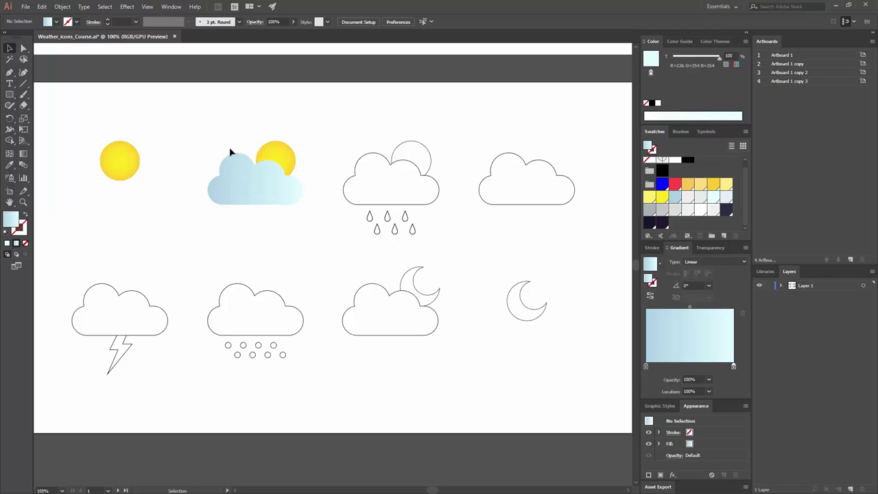
{"action": "left_click", "coordinate": [255, 194]}
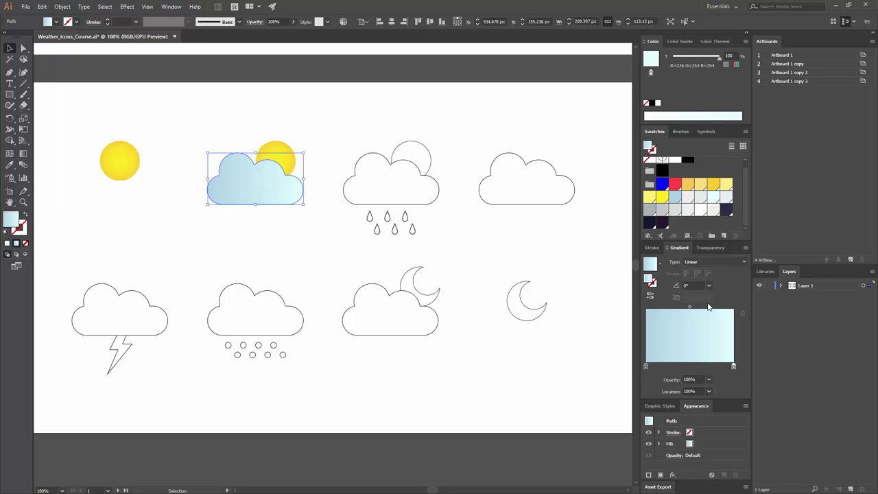
{"action": "left_click", "coordinate": [398, 255]}
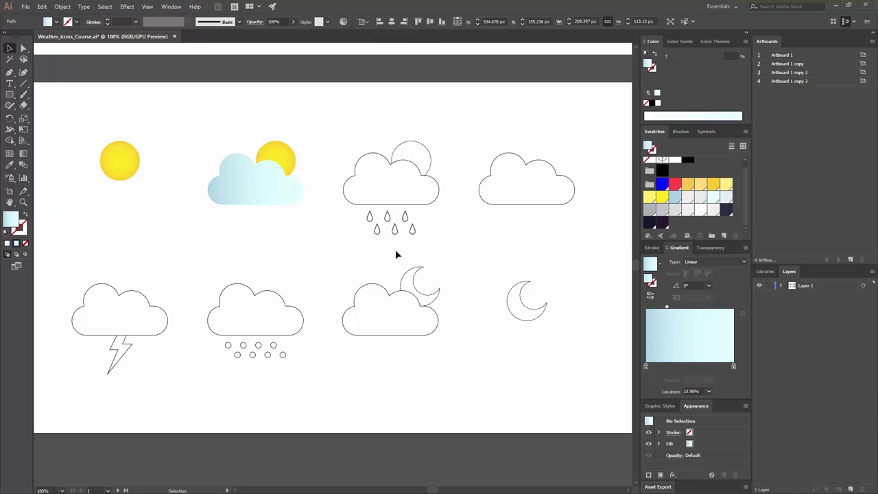
- Tilt the blue cloud's linear gradient to 19° with the Gradient tool, undoing the unwanted adjustment
{"action": "left_click", "coordinate": [255, 194]}
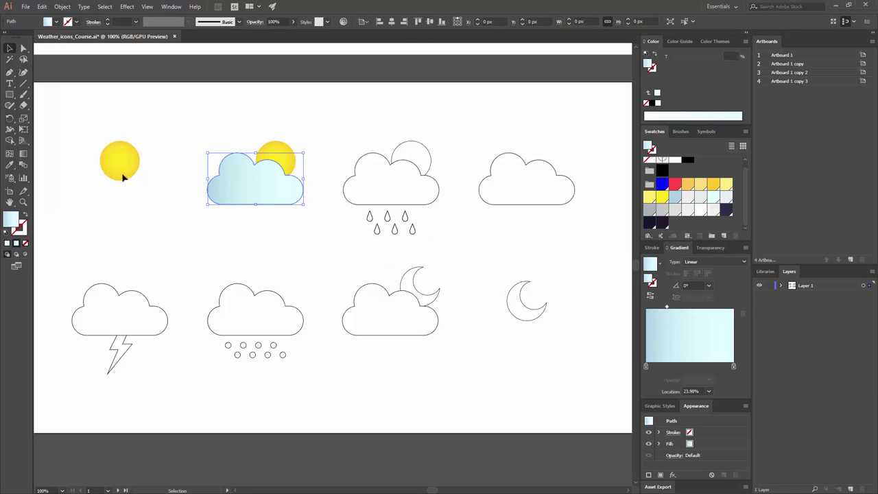
{"action": "left_click", "coordinate": [23, 154]}
{"action": "left_click_drag", "start_coordinate": [307, 180], "coordinate": [307, 169]}
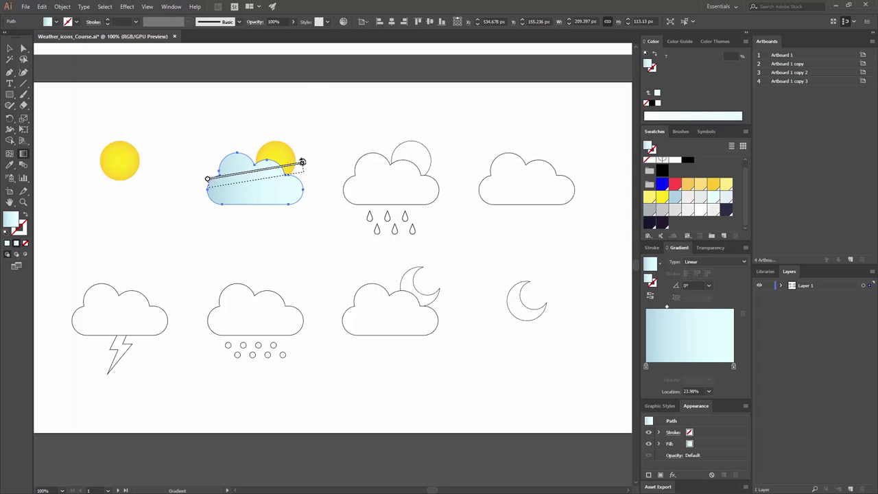
{"action": "left_click_drag", "start_coordinate": [257, 180], "coordinate": [251, 182]}
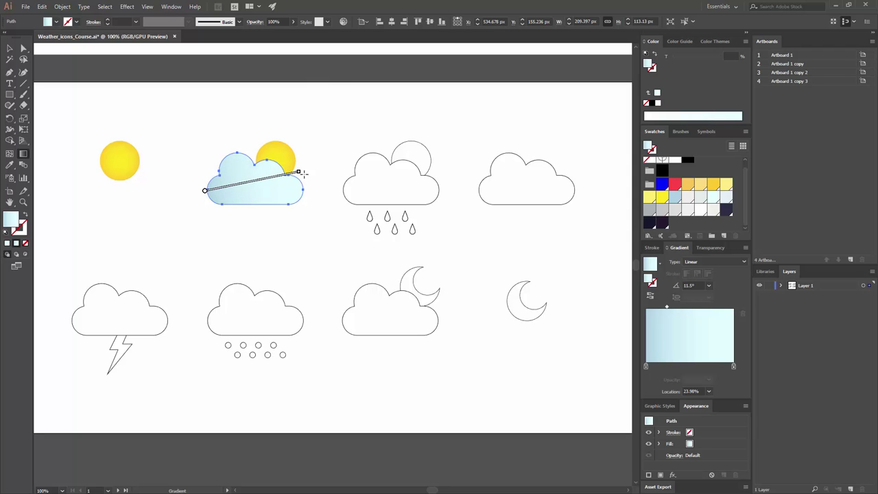
{"action": "left_click", "coordinate": [335, 177]}
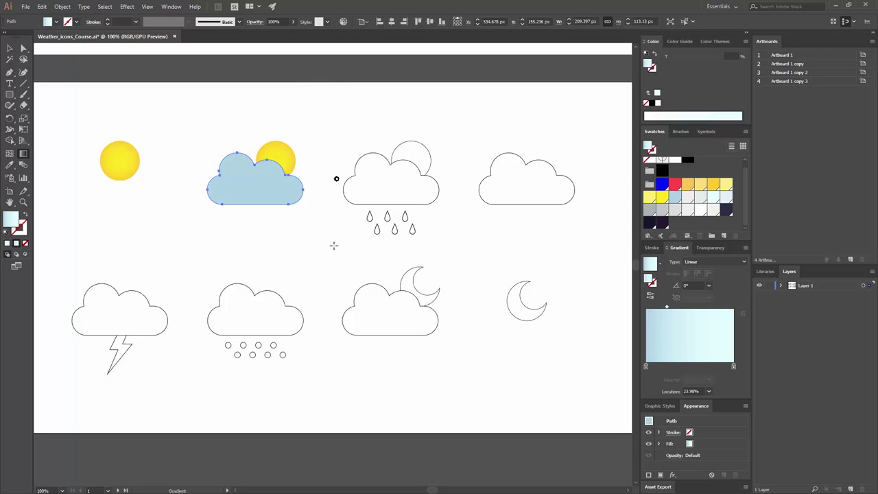
{"action": "key", "text": "ctrl+z"}
{"action": "key", "text": "ctrl+z"}
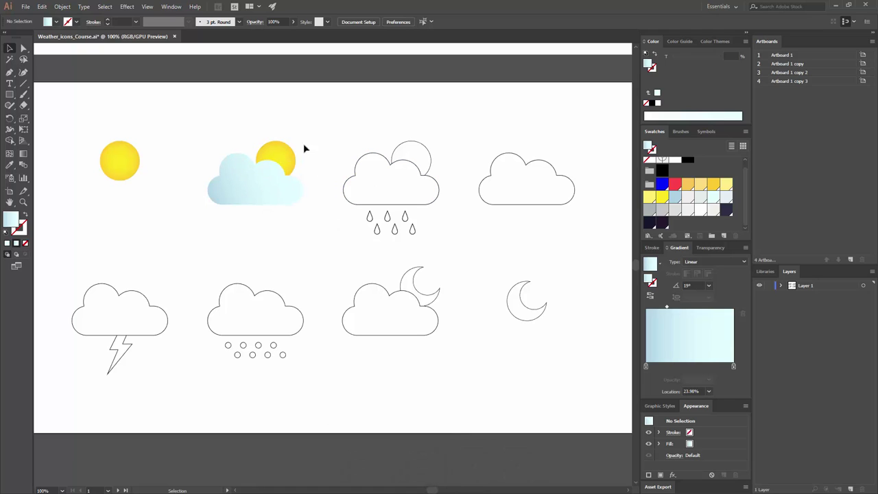
- Ungroup the icon with the sun, cloud and raindrops
{"action": "left_click", "coordinate": [416, 202]}
{"action": "right_click", "coordinate": [413, 178]}
{"action": "left_click", "coordinate": [447, 245]}
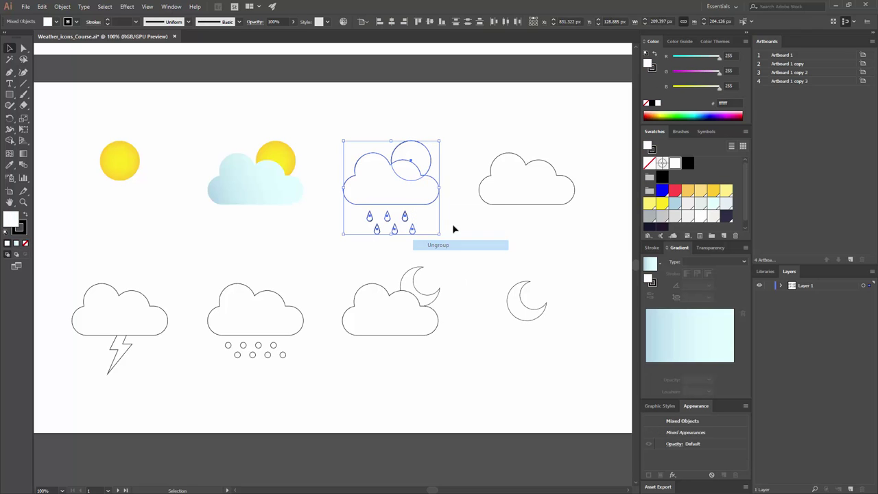
{"action": "left_click", "coordinate": [452, 230]}
{"action": "left_click", "coordinate": [395, 194]}
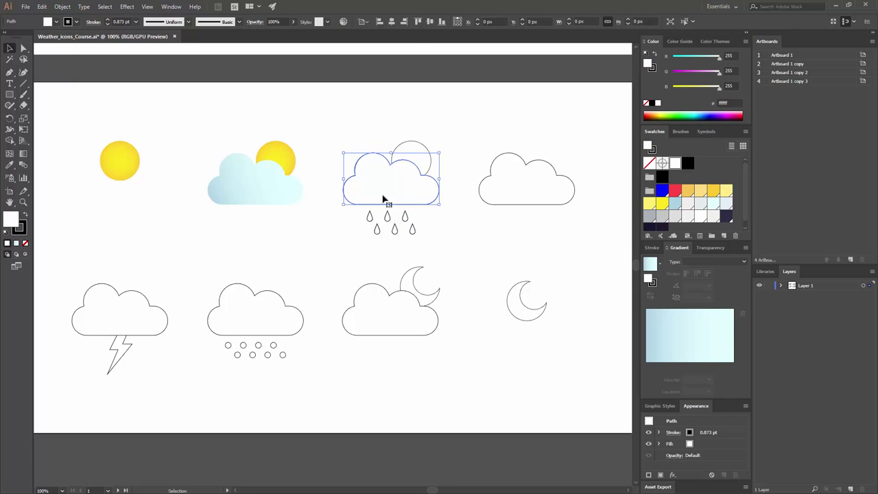
{"action": "left_click", "coordinate": [21, 230]}
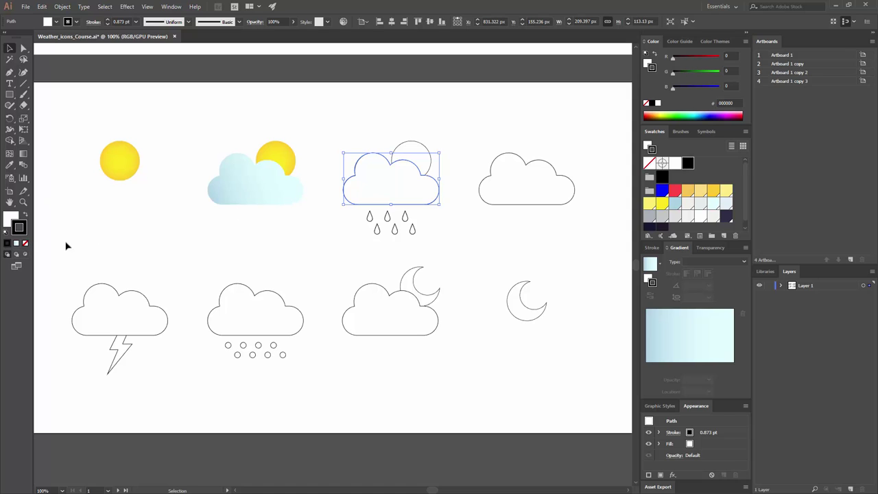
{"action": "left_click", "coordinate": [309, 226]}
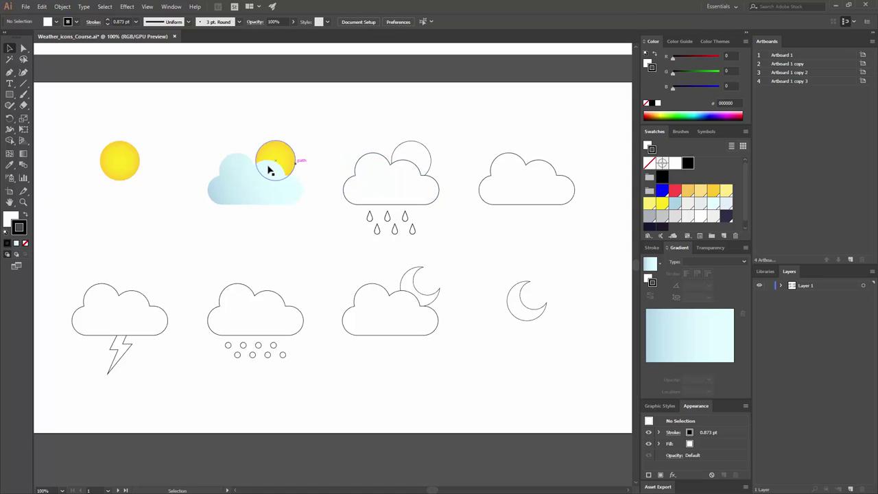
- Replace the rain icon's outlined sun and cloud with a copy of the coloured sun and cloud
{"action": "left_click_drag", "start_coordinate": [284, 187], "coordinate": [378, 189]}
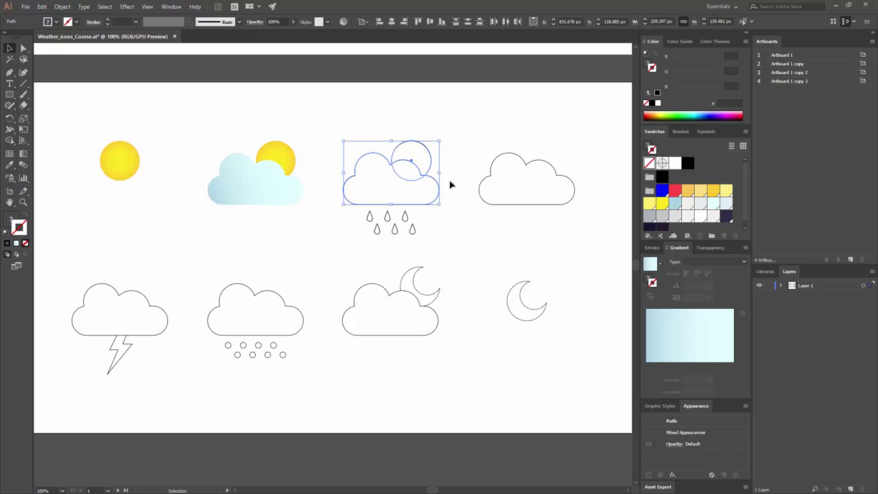
{"action": "left_click", "coordinate": [418, 194]}
{"action": "left_click", "coordinate": [420, 166]}
{"action": "left_click_drag", "start_coordinate": [418, 166], "coordinate": [430, 133]}
{"action": "left_click", "coordinate": [429, 133]}
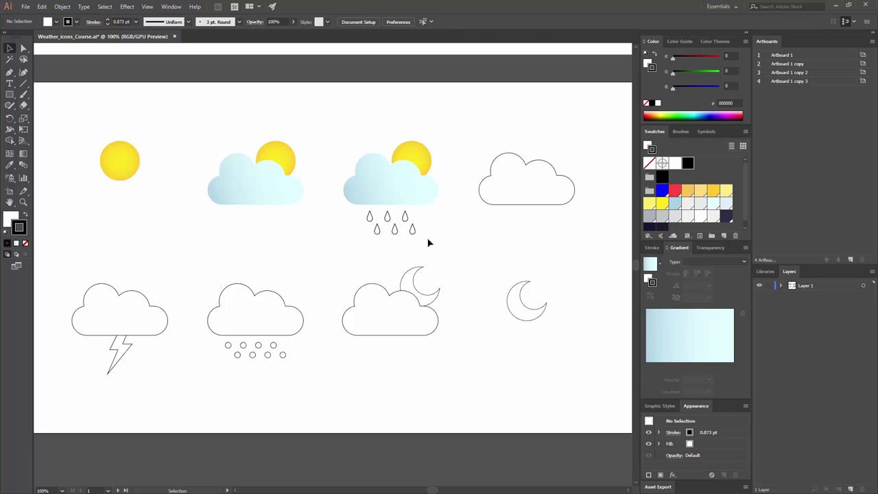
- Apply the blue cloud's gradient fill without a stroke to the six raindrops using the Eyedropper
{"action": "left_click_drag", "start_coordinate": [427, 243], "coordinate": [348, 216]}
{"action": "left_click", "coordinate": [9, 165]}
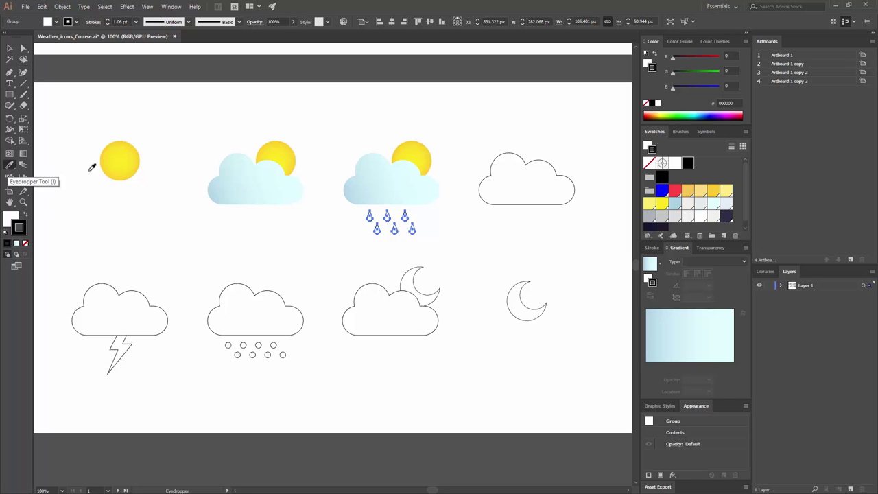
{"action": "left_click", "coordinate": [385, 177]}
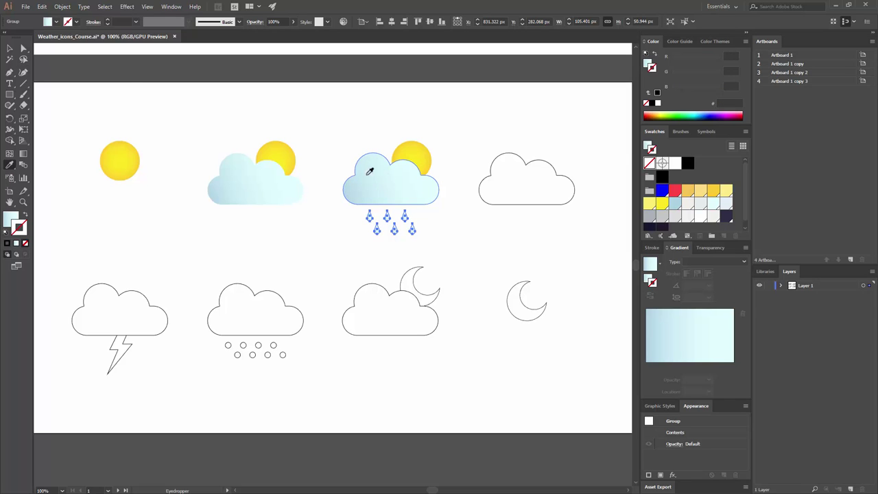
{"action": "key", "text": "v"}
{"action": "left_click", "coordinate": [315, 258]}
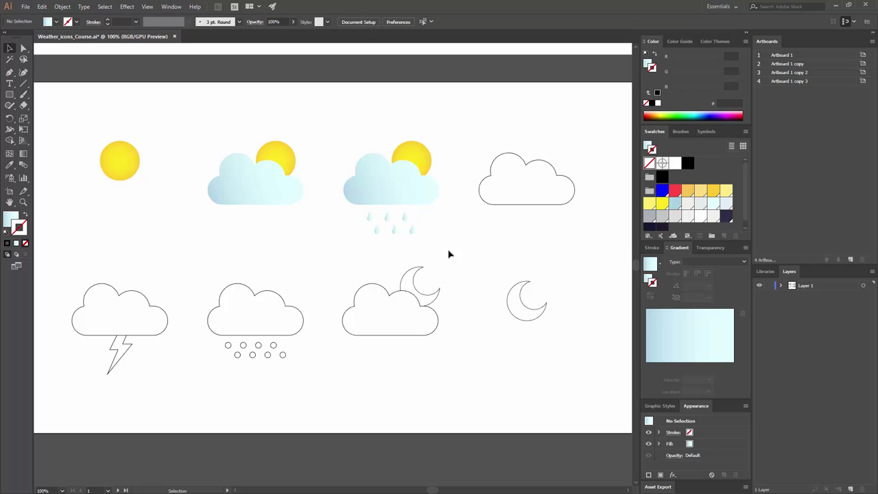
{"action": "left_click_drag", "start_coordinate": [459, 236], "coordinate": [409, 249]}
{"action": "key", "text": "ctrl+equal"}
{"action": "key", "text": "ctrl+equal"}
{"action": "key", "text": "ctrl+equal"}
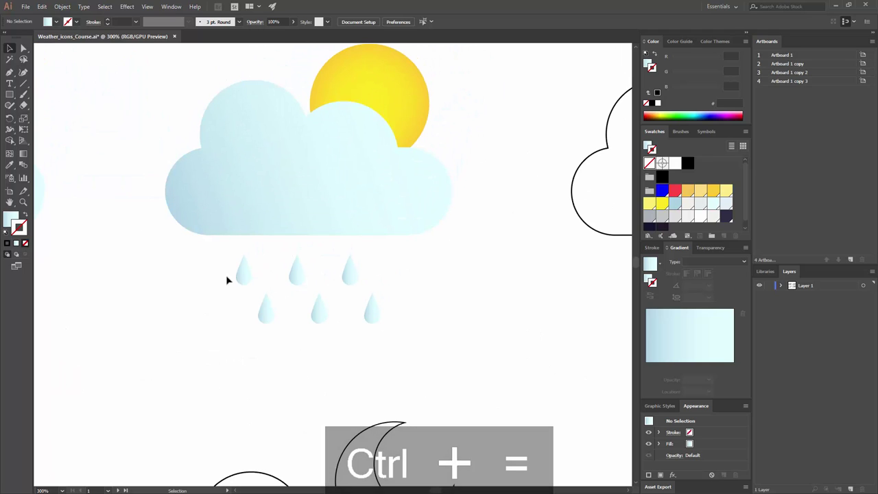
{"action": "key", "text": "ctrl+minus"}
{"action": "key", "text": "ctrl+minus"}
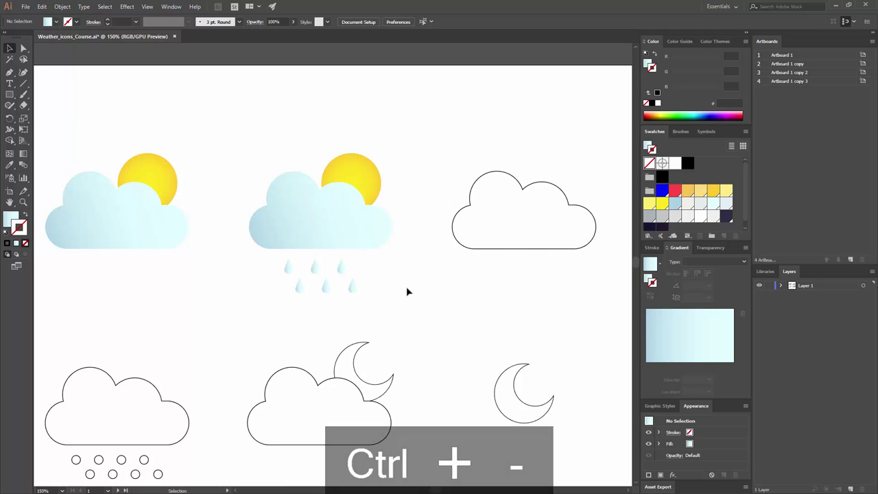
- Move the midpoint of the six raindrops' gradient to 35.71%
{"action": "left_click_drag", "start_coordinate": [404, 303], "coordinate": [282, 257]}
{"action": "left_click", "coordinate": [362, 287]}
{"action": "left_click", "coordinate": [350, 289]}
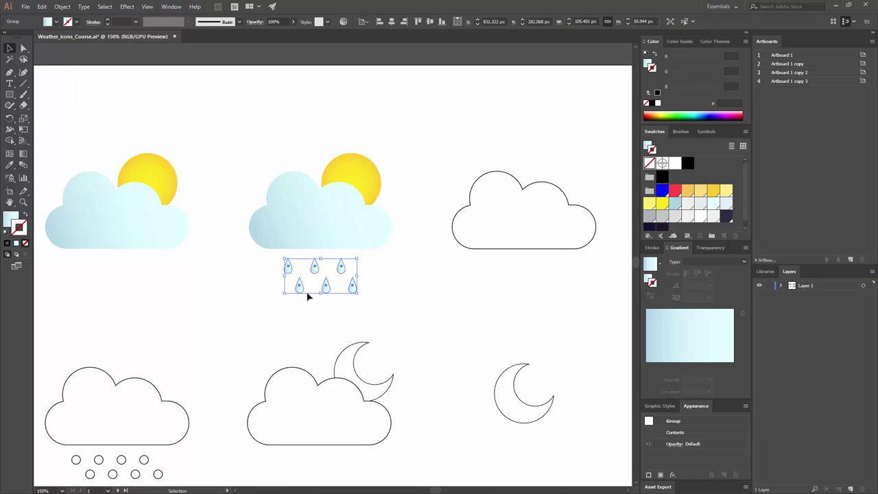
{"action": "left_click", "coordinate": [384, 273]}
{"action": "left_click", "coordinate": [354, 289]}
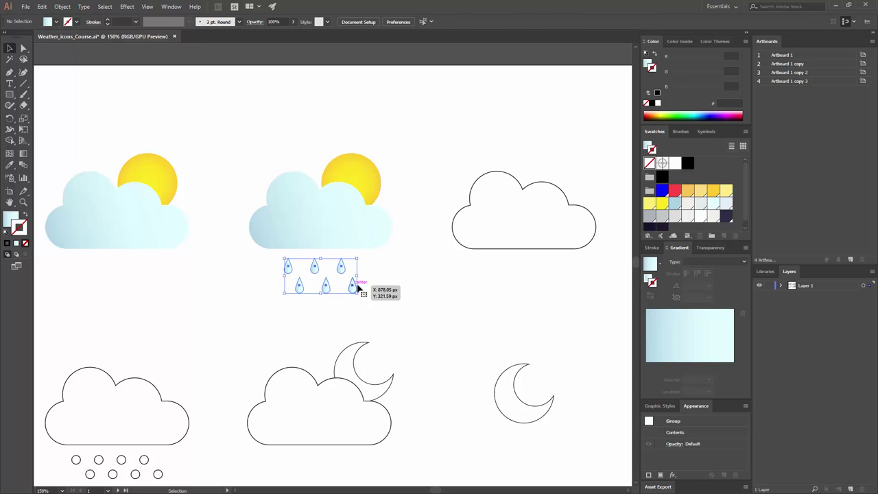
{"action": "key", "text": "period"}
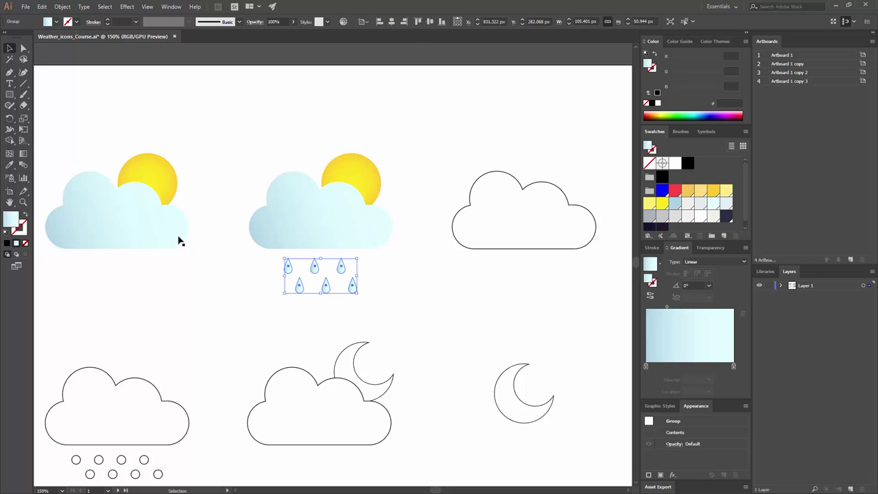
{"action": "left_click", "coordinate": [676, 312]}
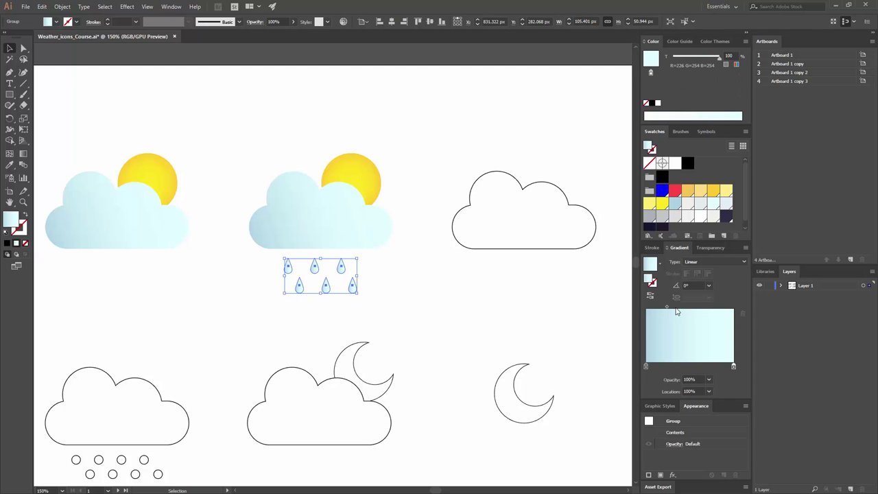
{"action": "left_click", "coordinate": [676, 307]}
{"action": "left_click", "coordinate": [539, 325]}
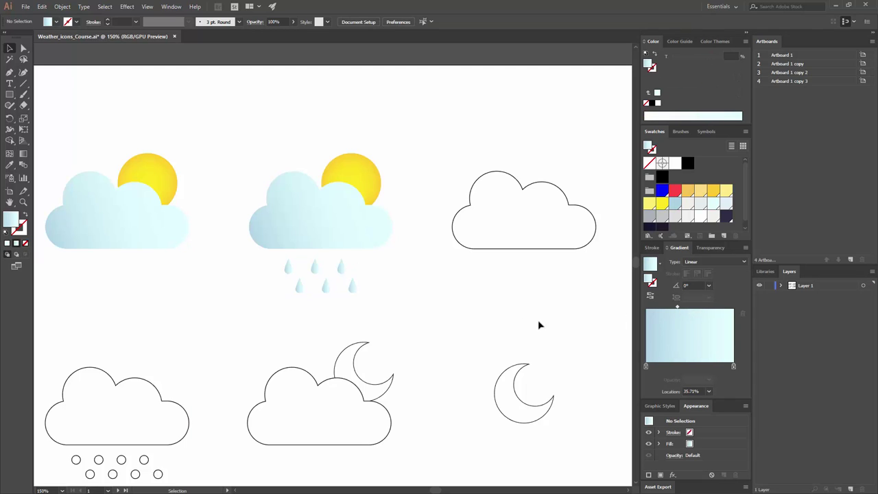
- Try a 54.08% midpoint on the raindrops' gradient, undo it, and set the midpoint to 22.45%
{"action": "left_click", "coordinate": [352, 287]}
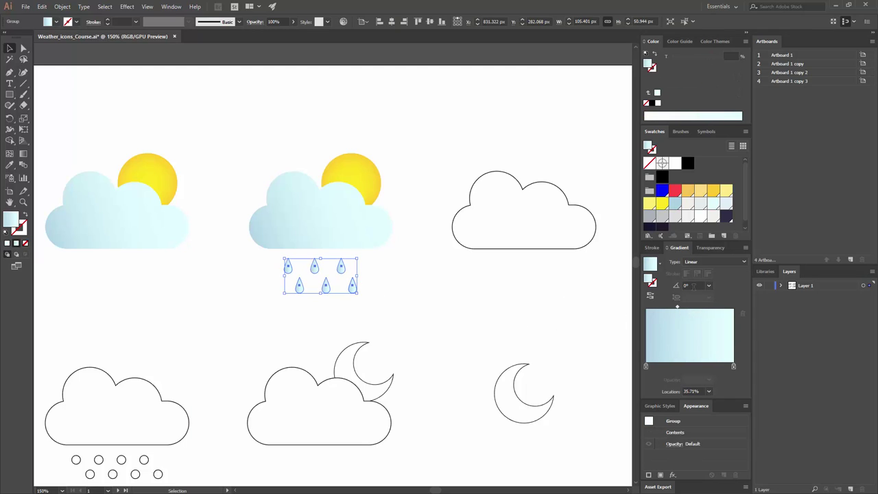
{"action": "left_click_drag", "start_coordinate": [679, 308], "coordinate": [694, 309]}
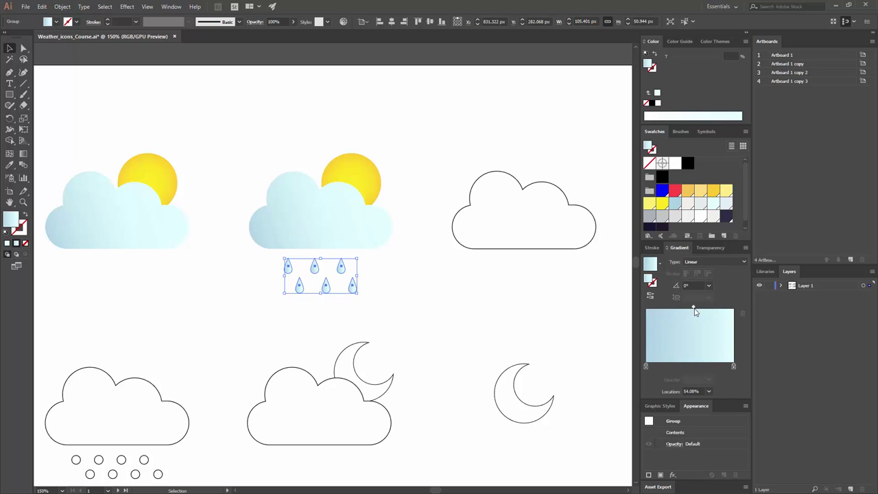
{"action": "left_click", "coordinate": [469, 302]}
{"action": "left_click_drag", "start_coordinate": [522, 281], "coordinate": [487, 298]}
{"action": "key", "text": "ctrl+z"}
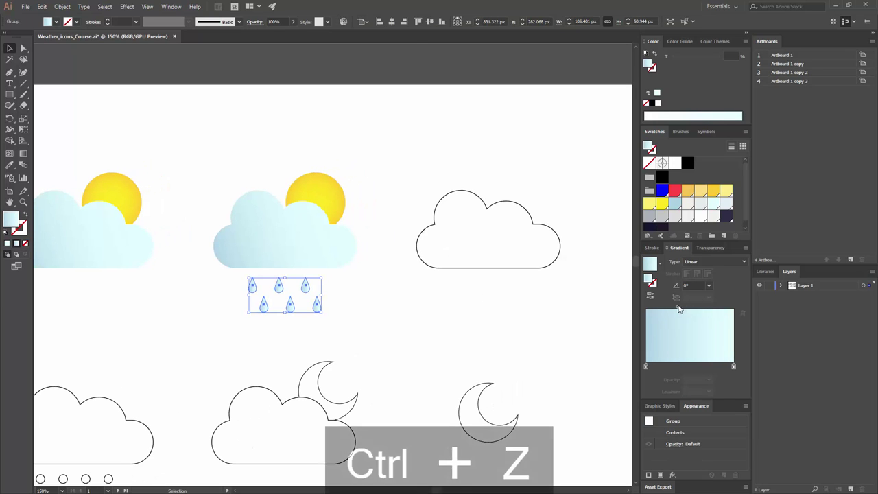
{"action": "left_click_drag", "start_coordinate": [679, 309], "coordinate": [666, 309]}
{"action": "left_click", "coordinate": [421, 328]}
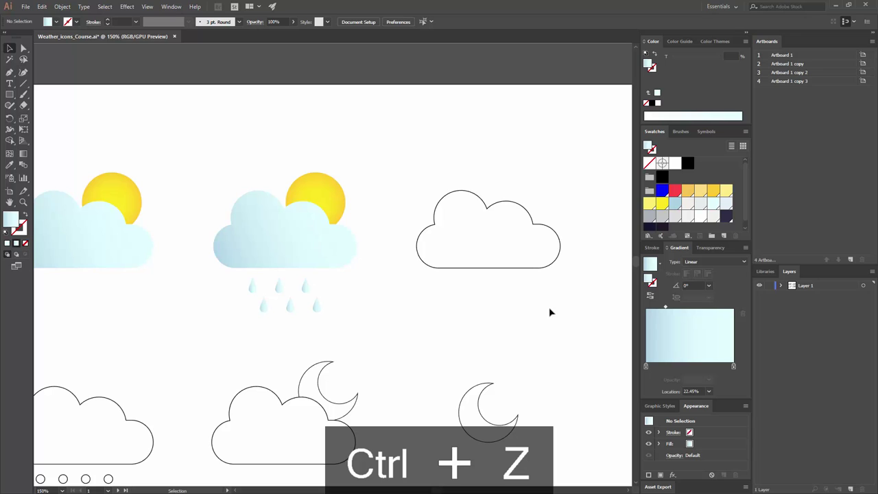
{"action": "left_click_drag", "start_coordinate": [471, 308], "coordinate": [483, 318]}
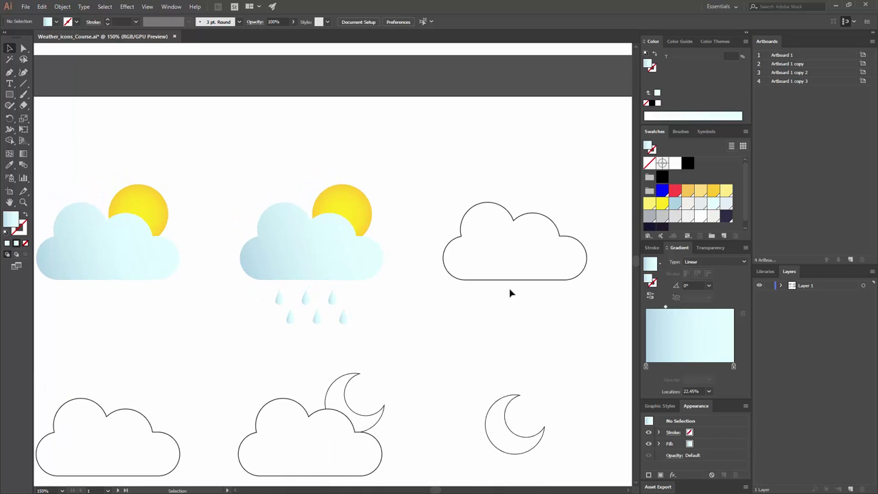
- Apply the rain cloud's light blue gradient without a stroke to the outlined standalone cloud using the Eyedropper
{"action": "left_click", "coordinate": [520, 215]}
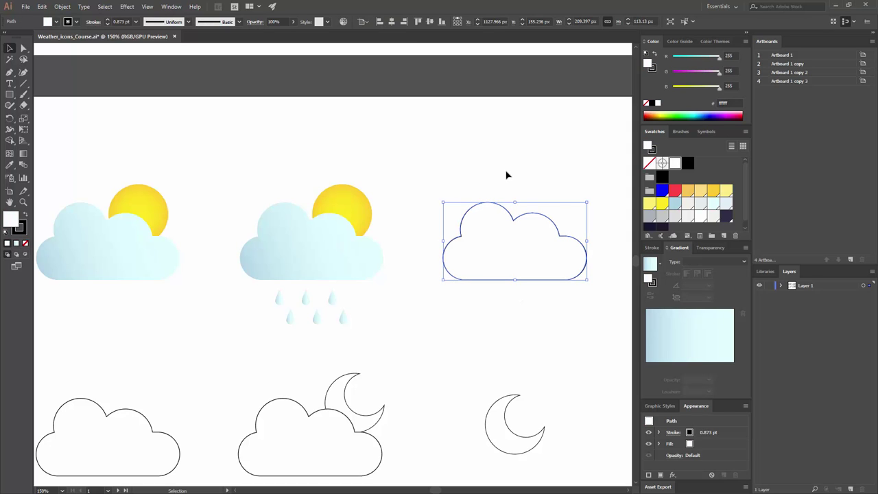
{"action": "left_click", "coordinate": [10, 165]}
{"action": "left_click", "coordinate": [319, 251]}
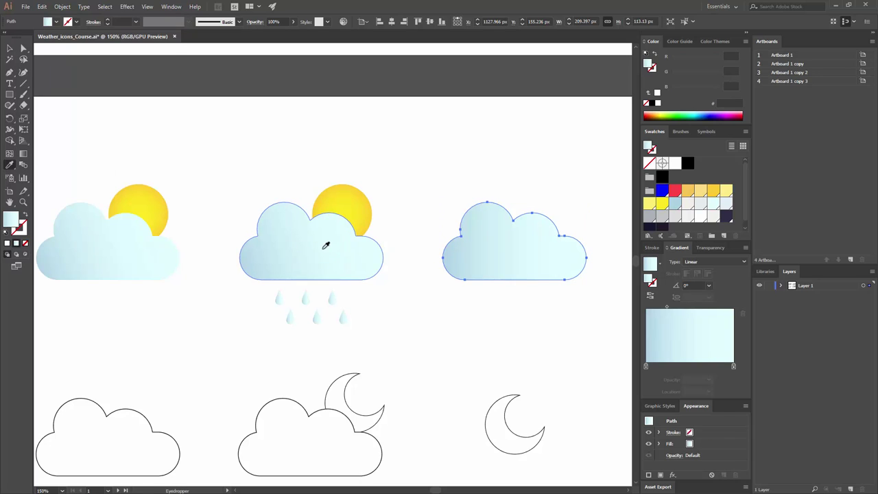
{"action": "left_click", "coordinate": [10, 48]}
{"action": "left_click", "coordinate": [445, 151]}
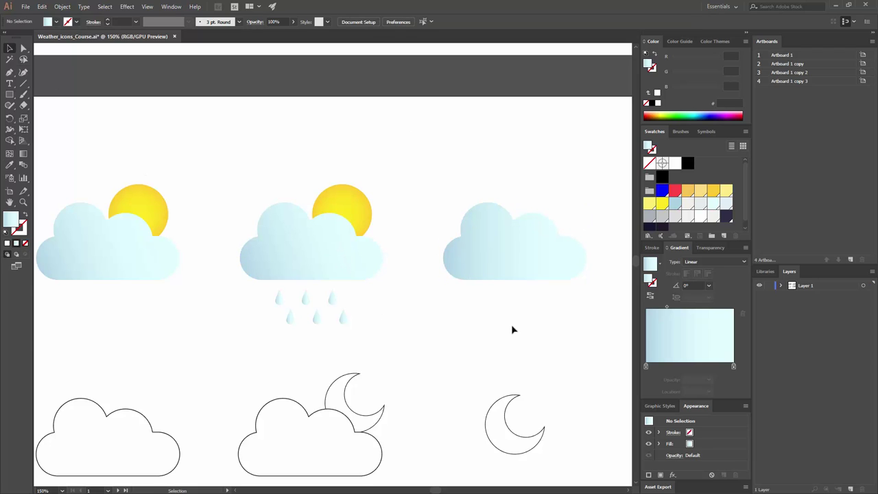
- Ungroup the icon with the cloud and lightning bolt
{"action": "left_click_drag", "start_coordinate": [388, 340], "coordinate": [478, 289]}
{"action": "key", "text": "ctrl+minus"}
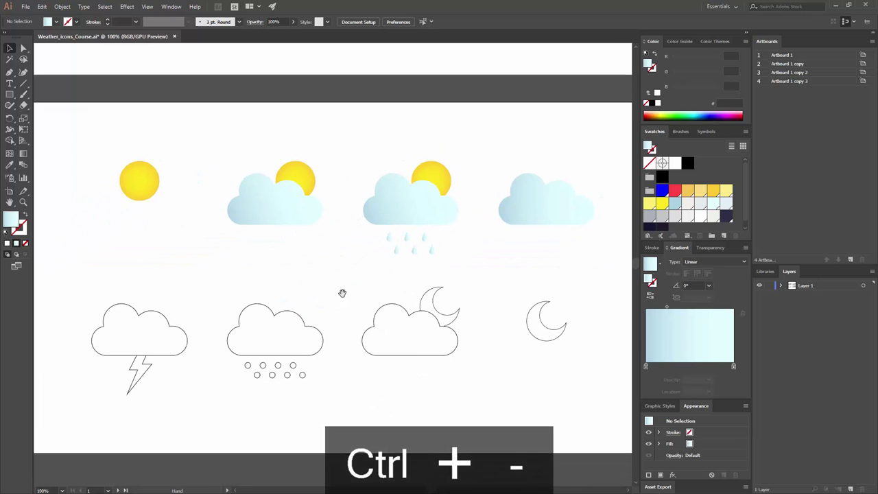
{"action": "left_click", "coordinate": [162, 310]}
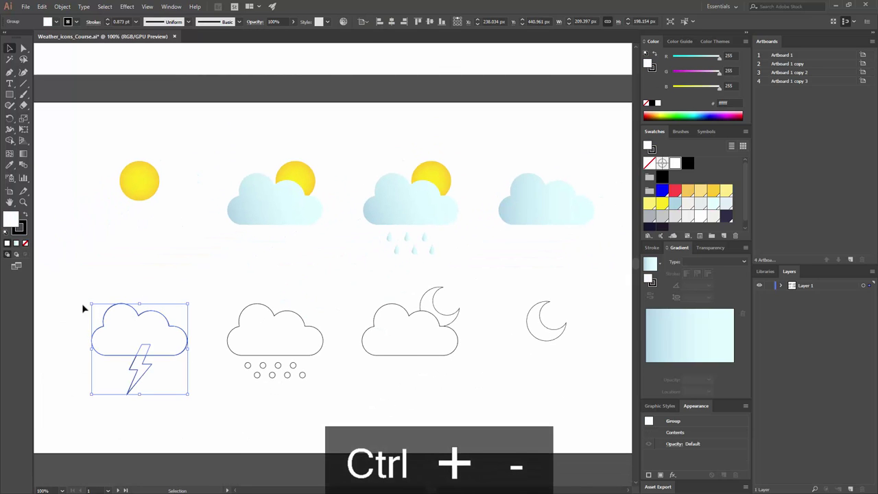
{"action": "right_click", "coordinate": [134, 328]}
{"action": "left_click", "coordinate": [165, 393]}
- Apply the standalone cloud's light blue gradient without a stroke to the thunderstorm icon's cloud using the Eyedropper
{"action": "left_click", "coordinate": [138, 328]}
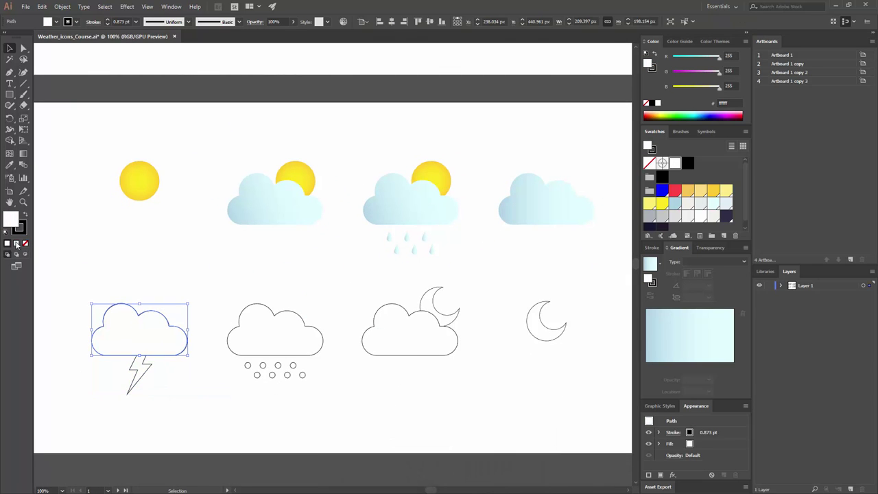
{"action": "left_click", "coordinate": [11, 166]}
{"action": "left_click", "coordinate": [568, 219]}
{"action": "key", "text": "v"}
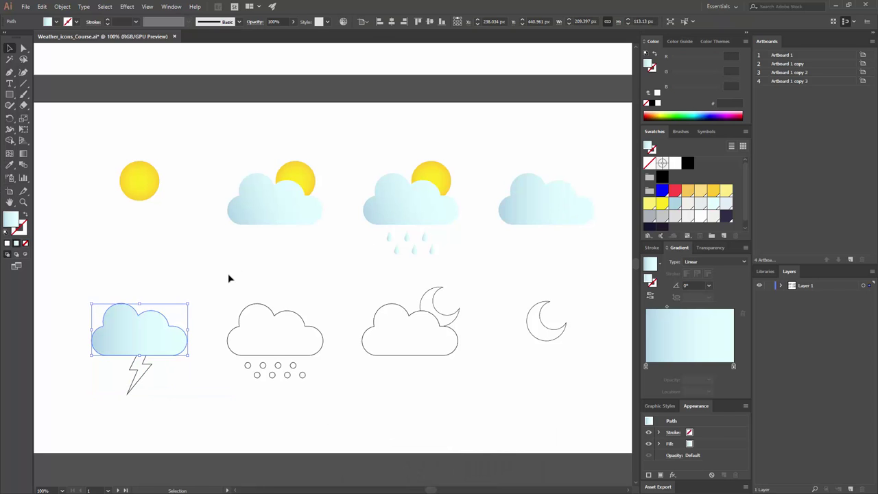
{"action": "left_click", "coordinate": [229, 277]}
{"action": "left_click_drag", "start_coordinate": [276, 287], "coordinate": [309, 275]}
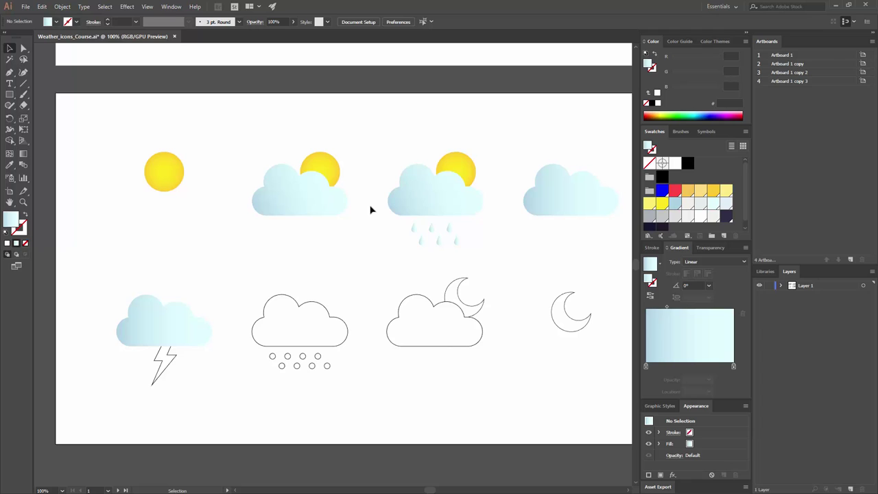
- Give the storm cloud's gradient a grey-blue #bbccd3 starting stop and move its light blue stop to 45.41%
{"action": "left_click", "coordinate": [175, 313]}
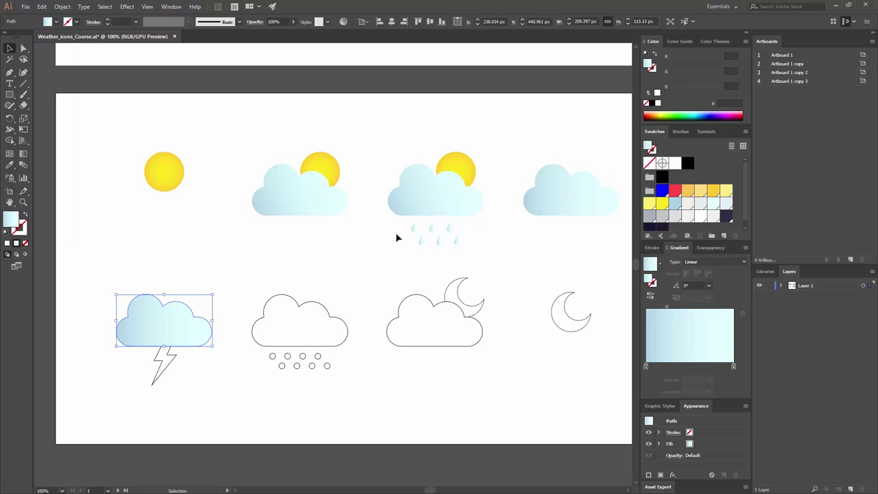
{"action": "left_click", "coordinate": [645, 366]}
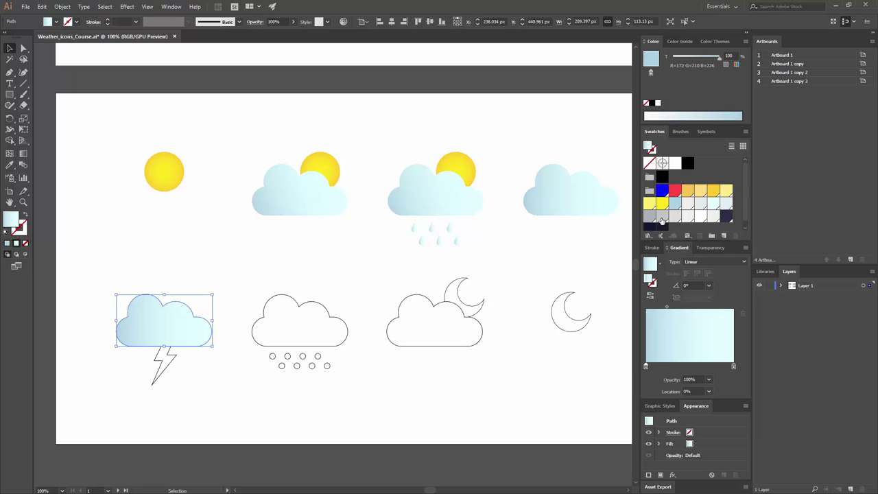
{"action": "left_click_drag", "start_coordinate": [662, 219], "coordinate": [645, 367]}
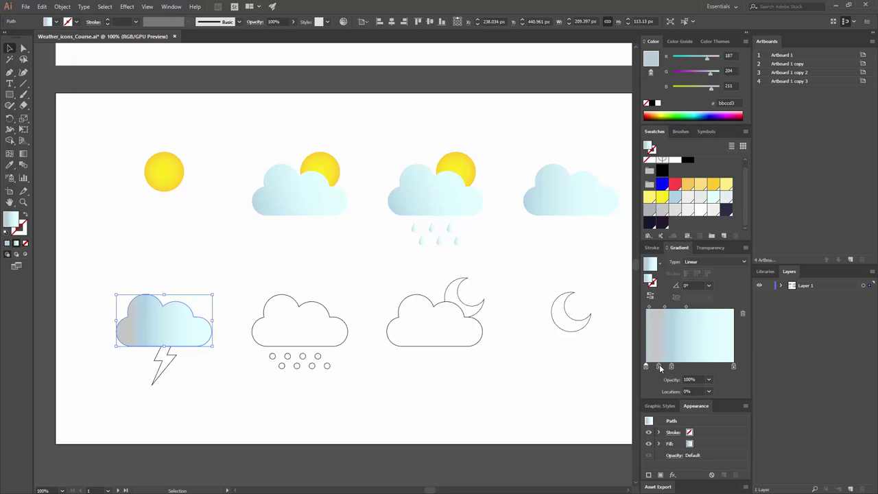
{"action": "left_click", "coordinate": [659, 368]}
{"action": "left_click_drag", "start_coordinate": [647, 366], "coordinate": [688, 368]}
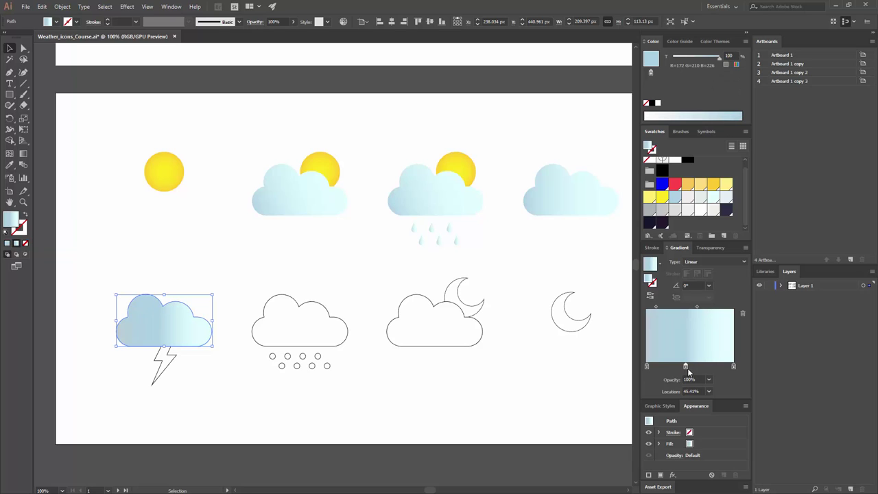
- Lighten the storm cloud gradient's middle stop to a 41% tint, and remove that stop from the gradient
{"action": "left_click", "coordinate": [691, 59]}
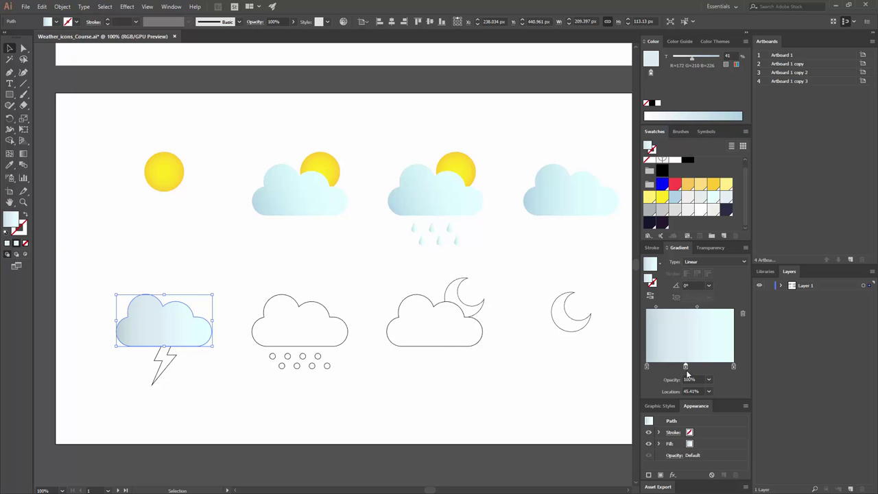
{"action": "left_click_drag", "start_coordinate": [686, 367], "coordinate": [400, 368]}
{"action": "left_click", "coordinate": [300, 369]}
- Recolour the end stop of the storm cloud's gradient with the R=222 G=222 B=222 grey swatch at a 33% tint
{"action": "left_click", "coordinate": [181, 335]}
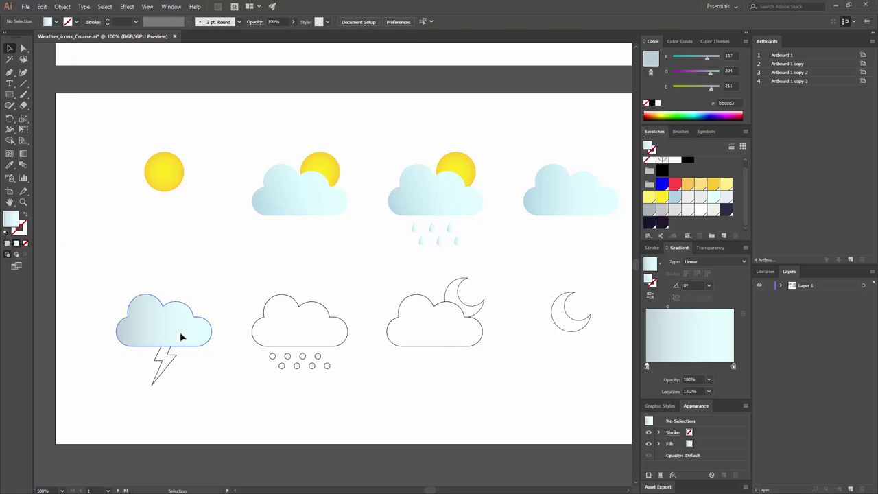
{"action": "left_click", "coordinate": [733, 365]}
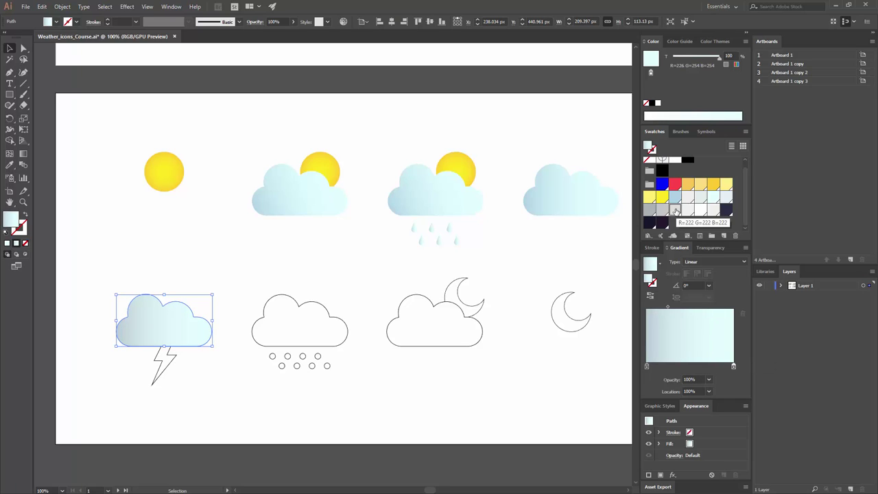
{"action": "left_click_drag", "start_coordinate": [677, 211], "coordinate": [747, 368]}
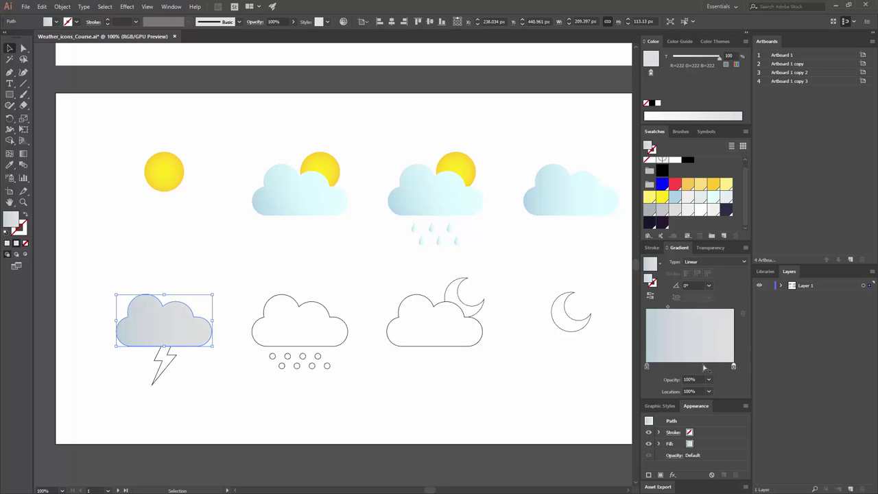
{"action": "left_click", "coordinate": [704, 56]}
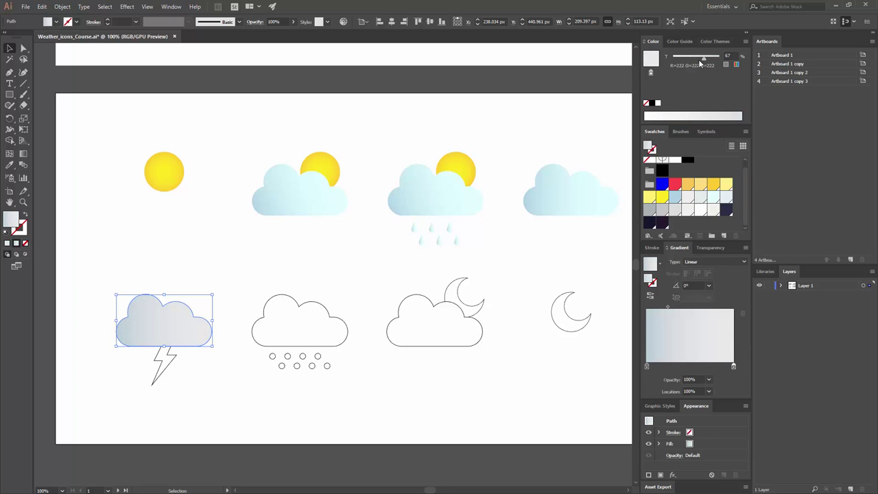
{"action": "left_click", "coordinate": [689, 58]}
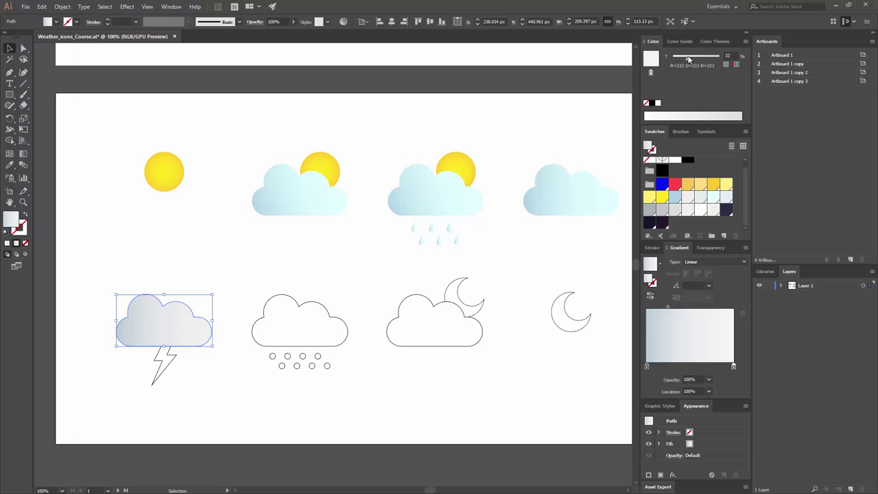
{"action": "left_click", "coordinate": [384, 287]}
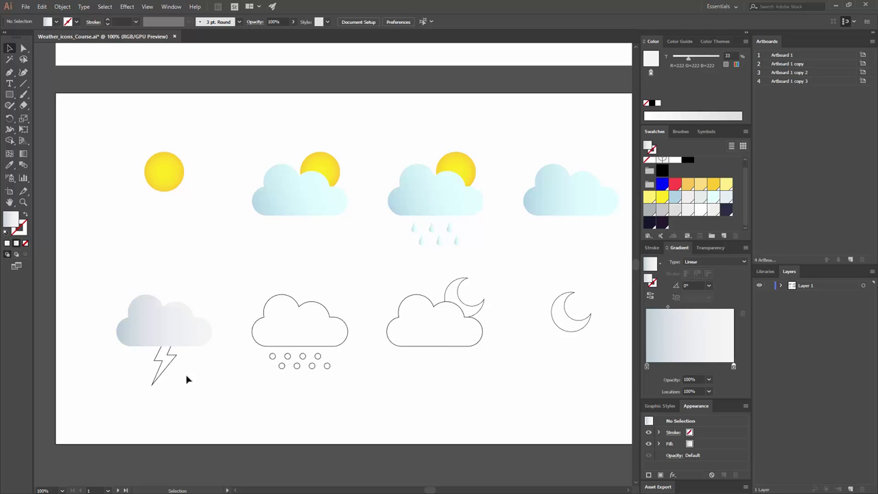
- Apply the sun's yellow gradient without a stroke to the lightning bolt using the Eyedropper
{"action": "left_click", "coordinate": [165, 357]}
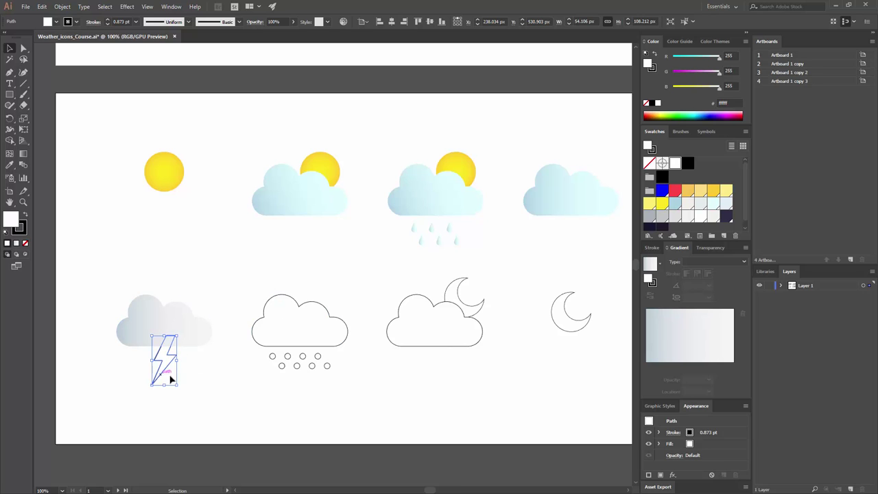
{"action": "left_click", "coordinate": [10, 164]}
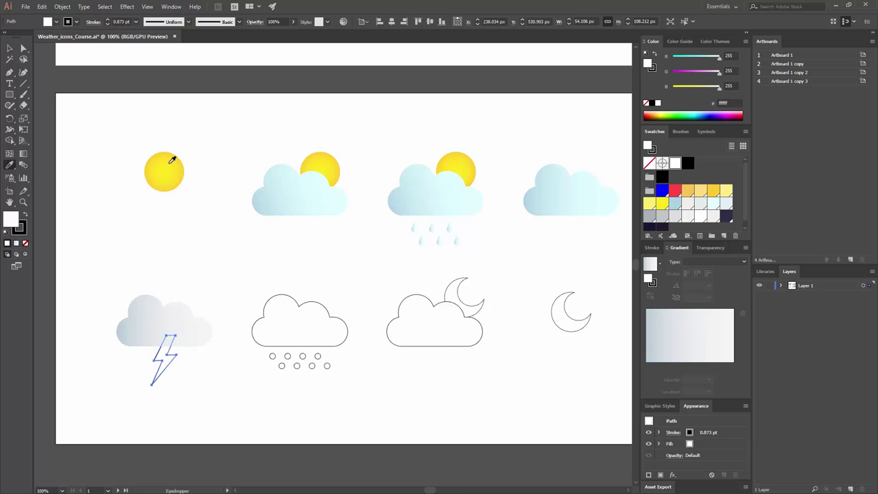
{"action": "left_click", "coordinate": [167, 166]}
{"action": "left_click", "coordinate": [9, 46]}
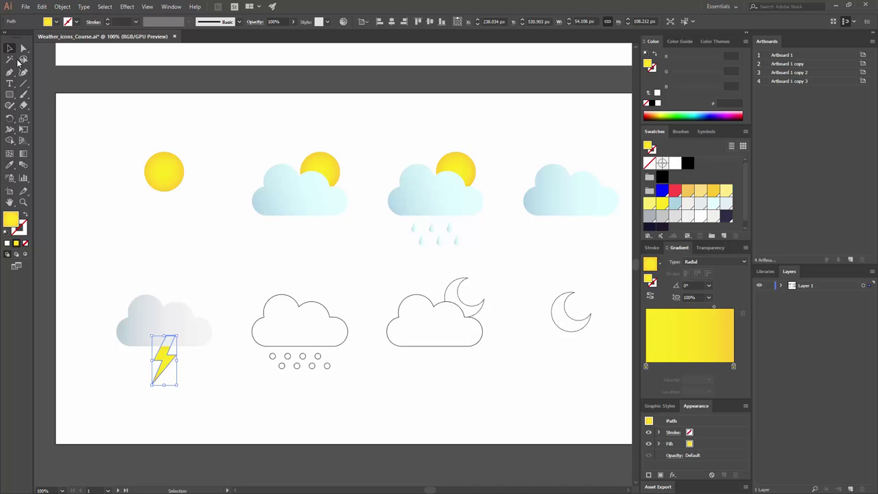
{"action": "left_click", "coordinate": [273, 405]}
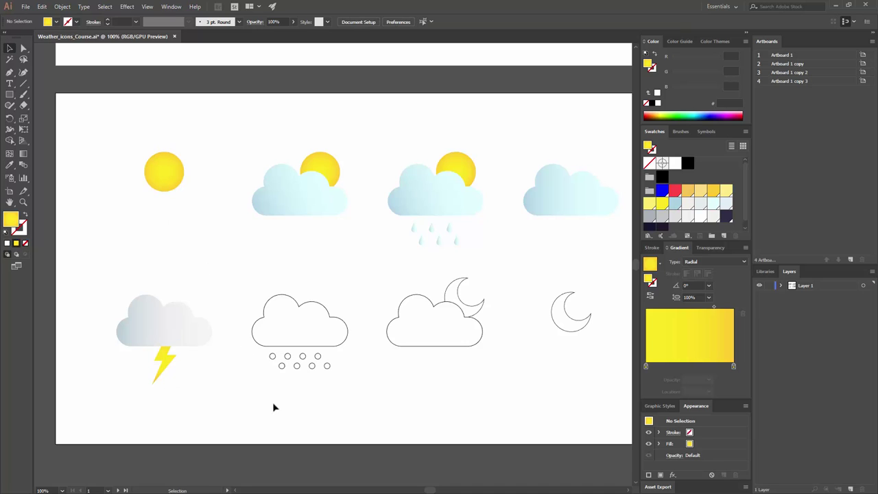
- Change the lightning bolt's gradient type to Linear
{"action": "left_click", "coordinate": [168, 369]}
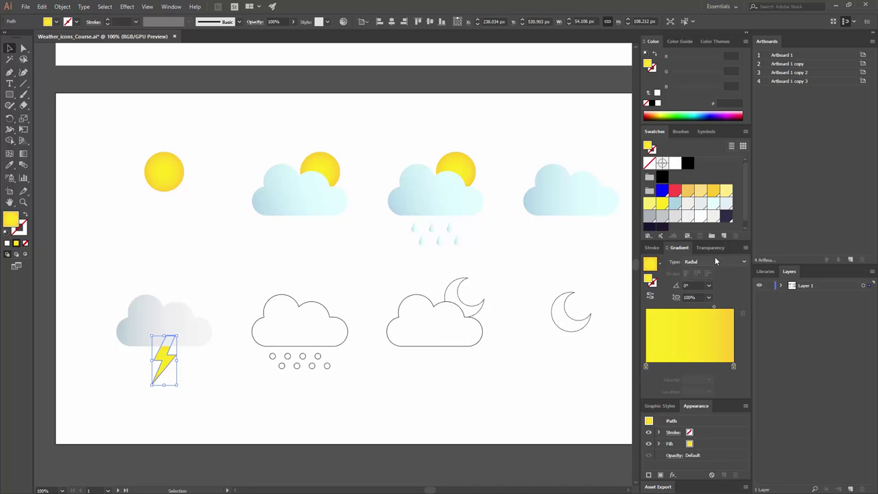
{"action": "left_click", "coordinate": [713, 261]}
{"action": "left_click", "coordinate": [700, 272]}
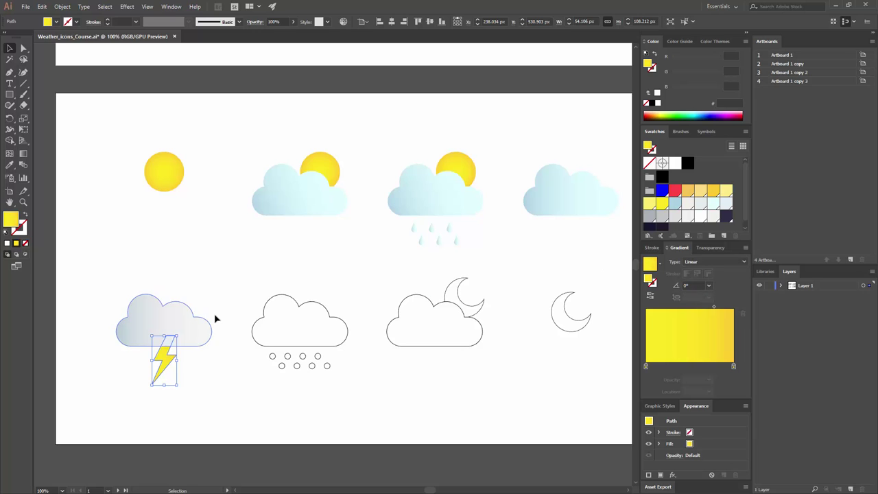
- Reverse the direction of the lightning bolt's yellow gradient
{"action": "left_click", "coordinate": [178, 382]}
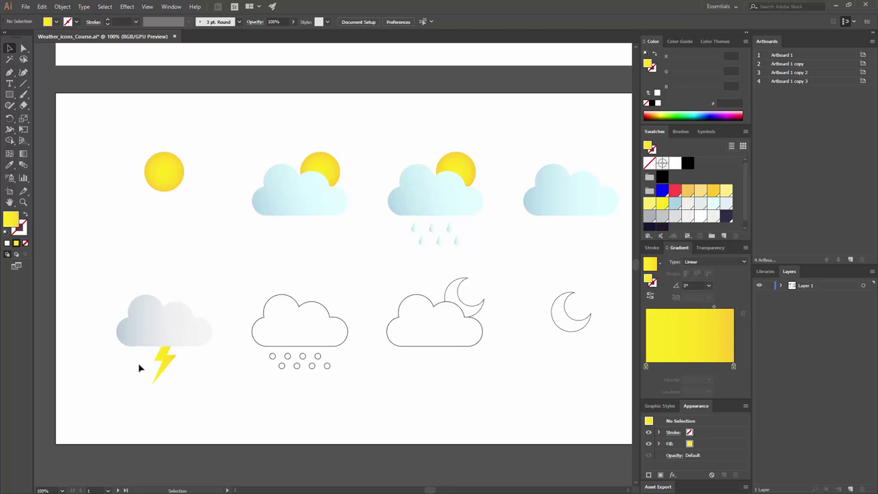
{"action": "left_click", "coordinate": [161, 369]}
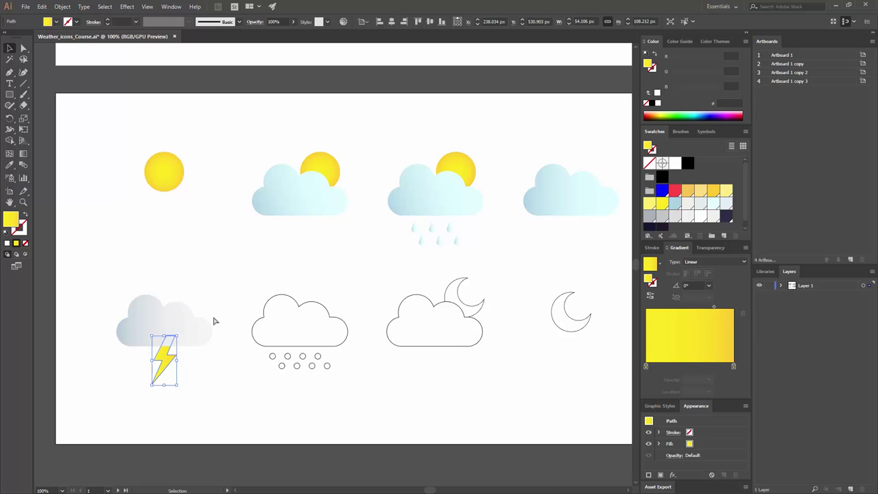
{"action": "key", "text": "ctrl+equal"}
{"action": "left_click", "coordinate": [404, 277]}
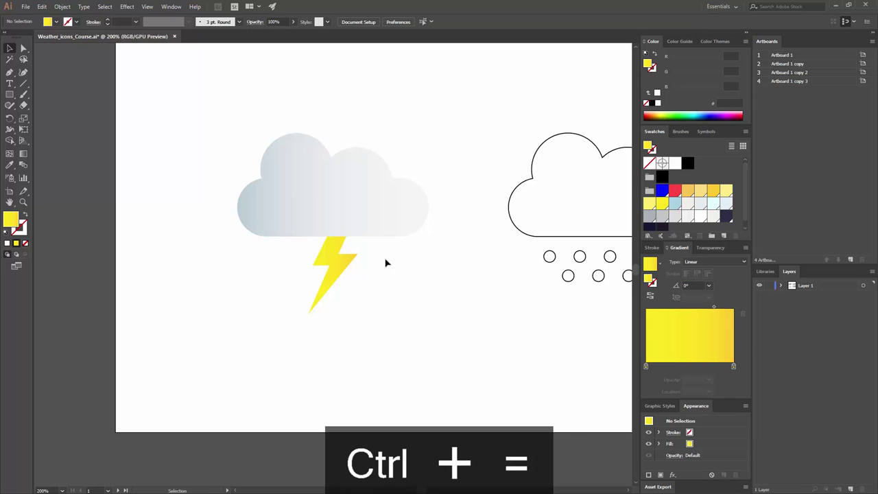
{"action": "left_click", "coordinate": [339, 258]}
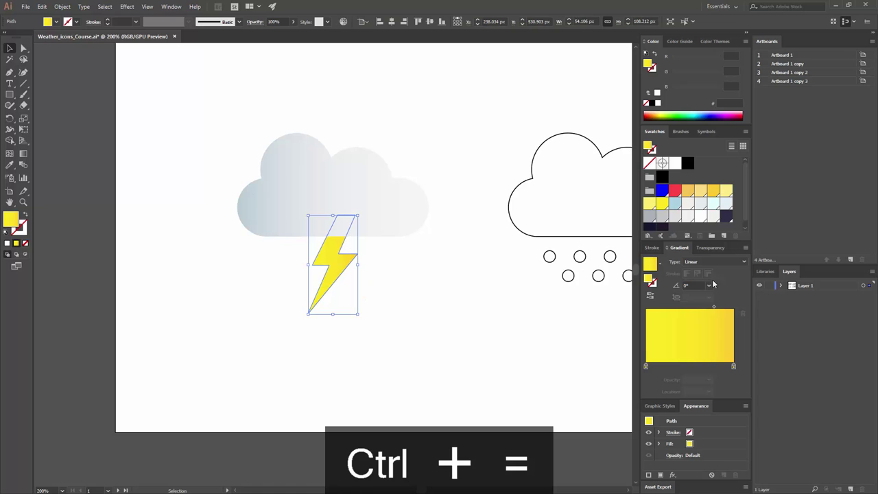
{"action": "left_click", "coordinate": [654, 299]}
{"action": "left_click", "coordinate": [653, 299]}
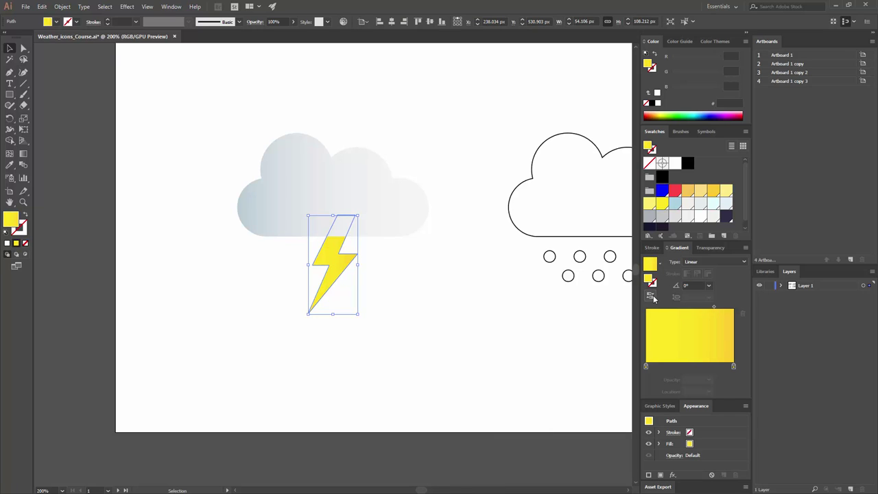
{"action": "left_click", "coordinate": [654, 300]}
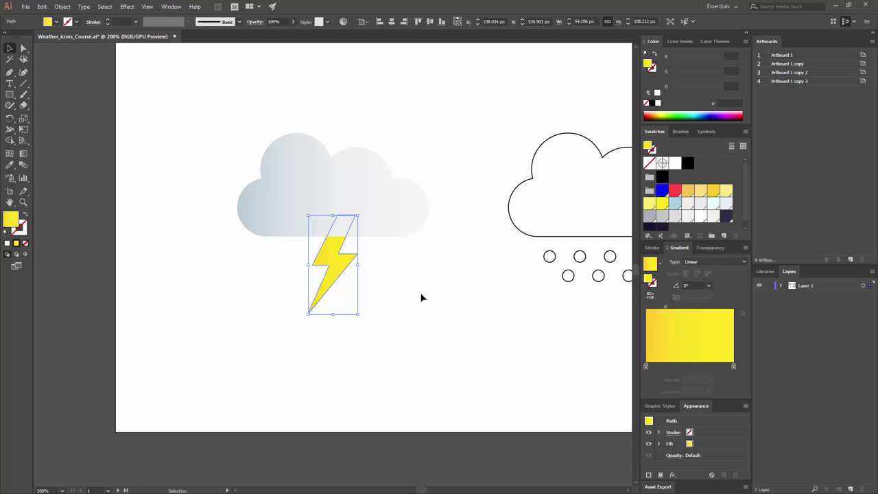
{"action": "left_click", "coordinate": [414, 332]}
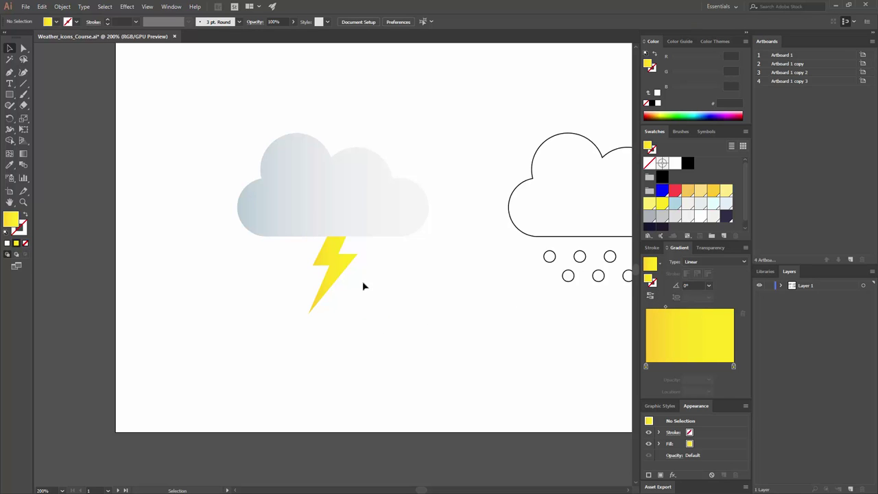
- Redirect the lightning bolt's gradient with the Gradient tool to run down the bolt at about -110.5°, starting just below the cloud
{"action": "left_click", "coordinate": [336, 262]}
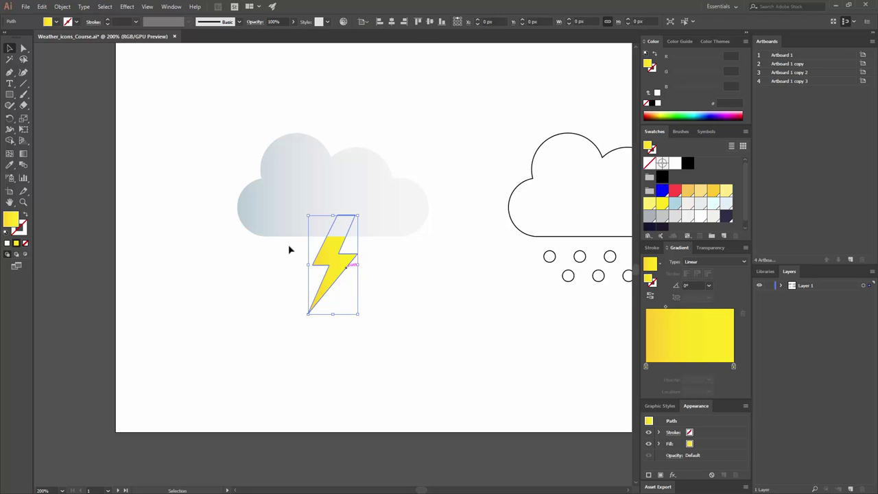
{"action": "left_click", "coordinate": [24, 154]}
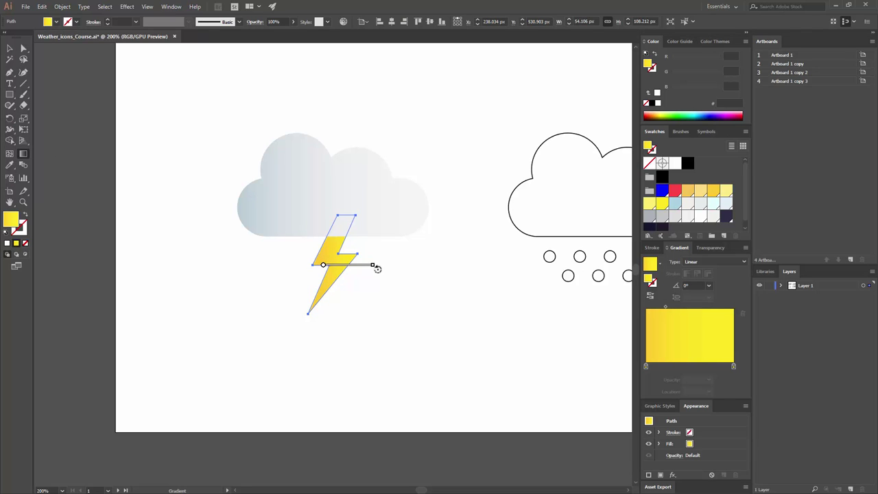
{"action": "mouse_move", "coordinate": [377, 269]}
{"action": "left_mouse_down"}
{"action": "mouse_move", "coordinate": [296, 306]}
{"action": "mouse_move", "coordinate": [317, 314]}
{"action": "left_mouse_up"}
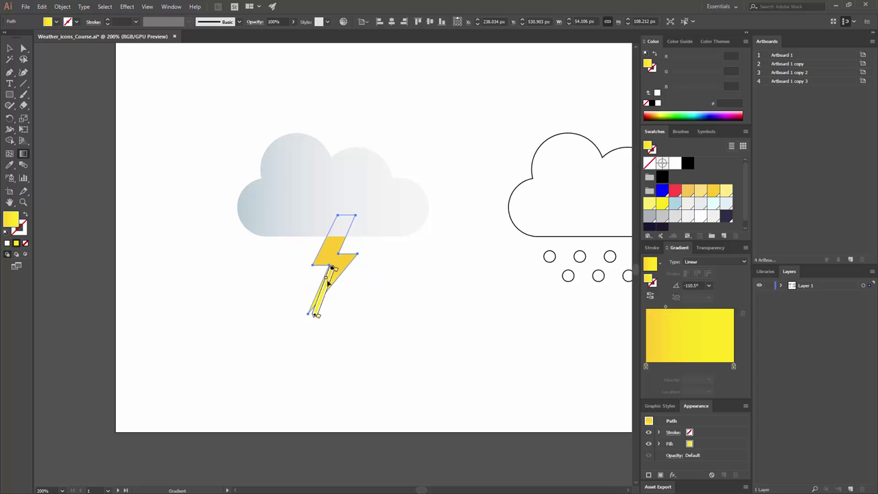
{"action": "left_click_drag", "start_coordinate": [332, 268], "coordinate": [341, 245]}
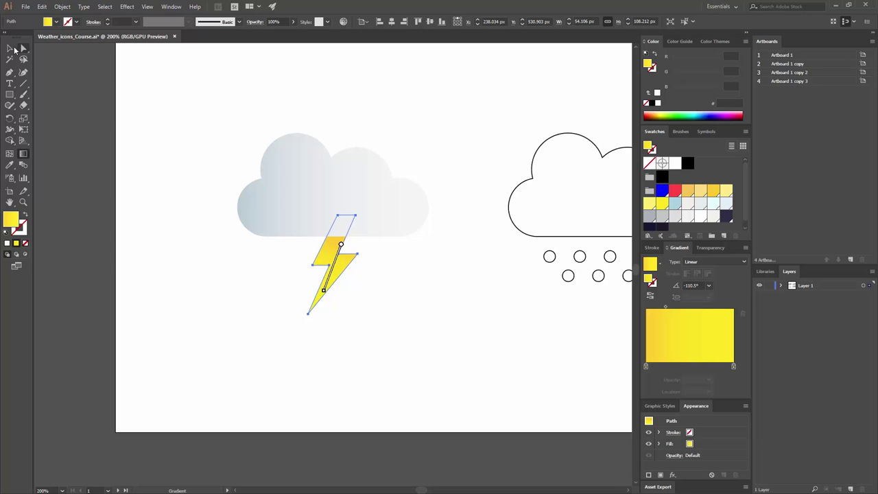
{"action": "left_click", "coordinate": [9, 48]}
{"action": "left_click", "coordinate": [434, 287]}
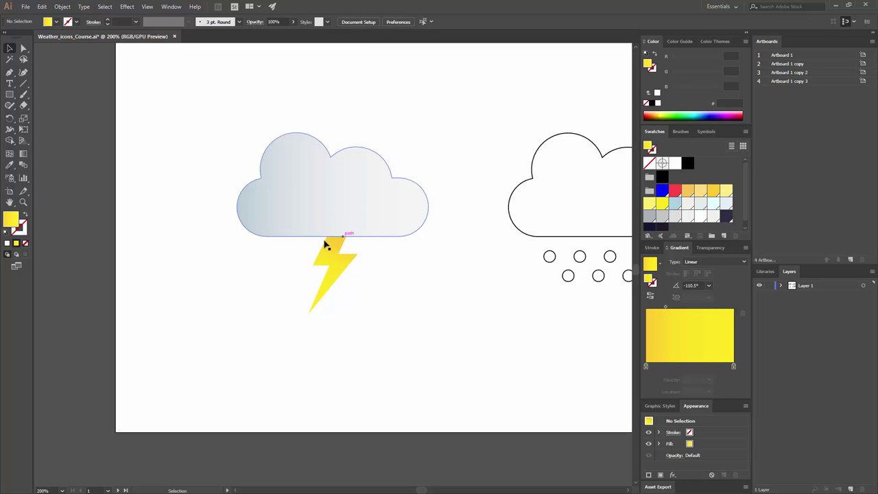
- Apply the storm cloud's grey gradient without a stroke to the snow cloud icon and its snowflakes using the Eyedropper
{"action": "left_click_drag", "start_coordinate": [484, 204], "coordinate": [366, 241]}
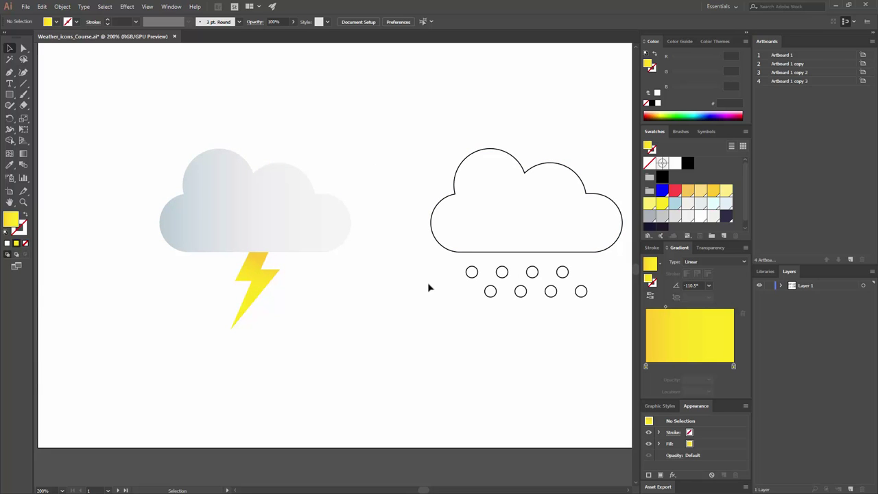
{"action": "left_click_drag", "start_coordinate": [378, 274], "coordinate": [326, 293]}
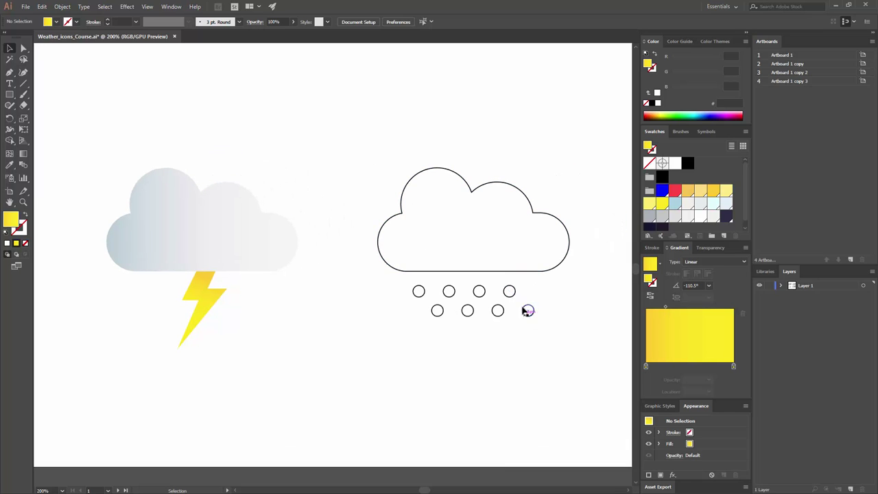
{"action": "key", "text": "ctrl+minus"}
{"action": "key", "text": "ctrl+minus"}
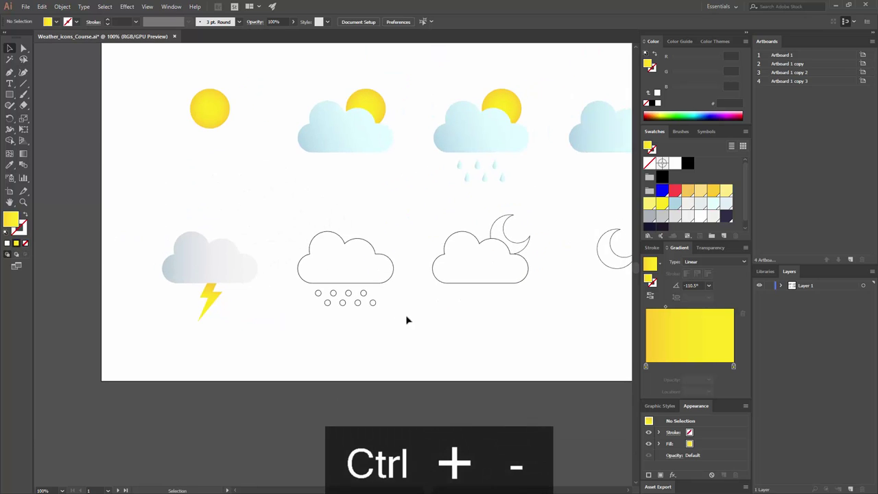
{"action": "left_click", "coordinate": [344, 239]}
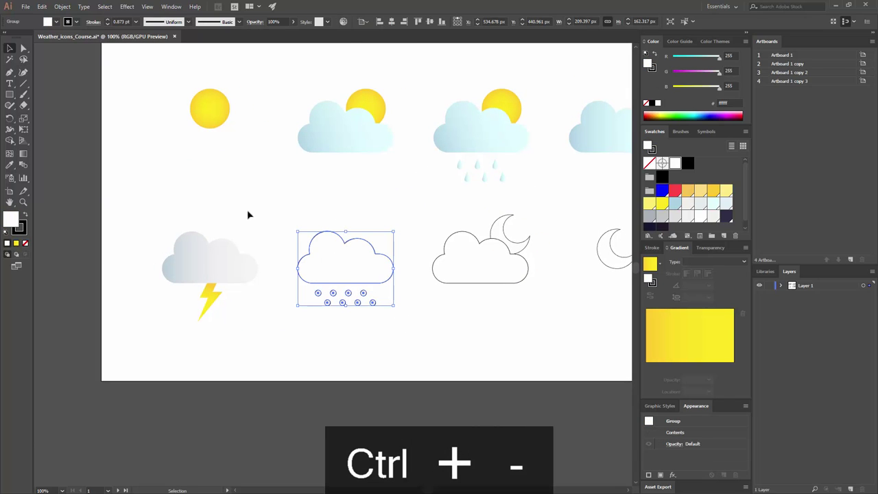
{"action": "left_click", "coordinate": [10, 164]}
{"action": "left_click", "coordinate": [221, 249]}
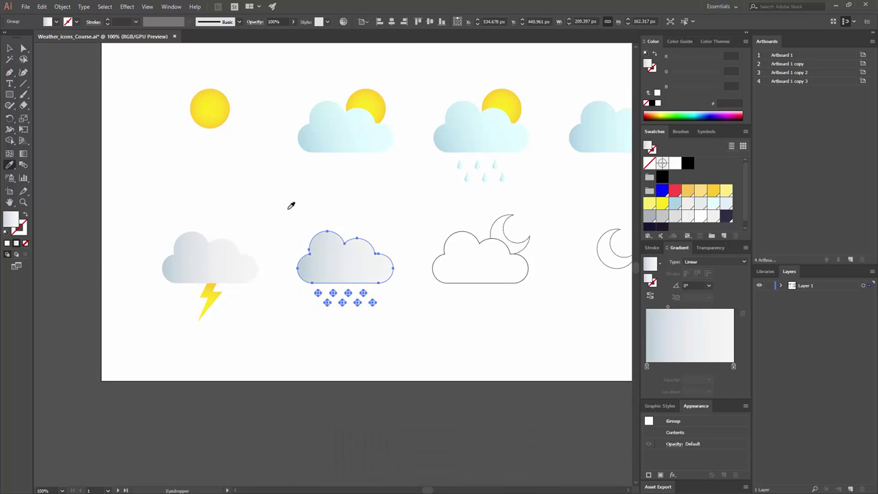
{"action": "left_click", "coordinate": [443, 280], "text": "ctrl"}
- Ungroup the snow cloud icon and select only its cloud shape
{"action": "scroll", "coordinate": [388, 310], "scroll_direction": "right", "scroll_amount": 2}
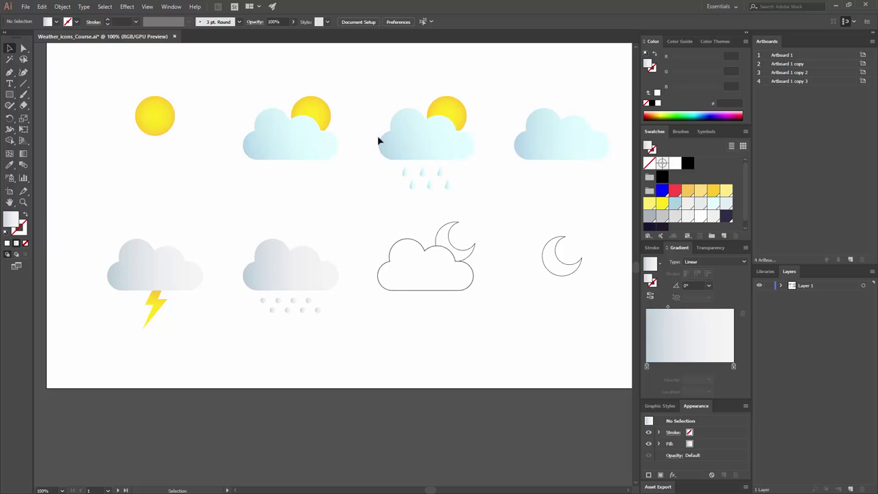
{"action": "left_click", "coordinate": [302, 280]}
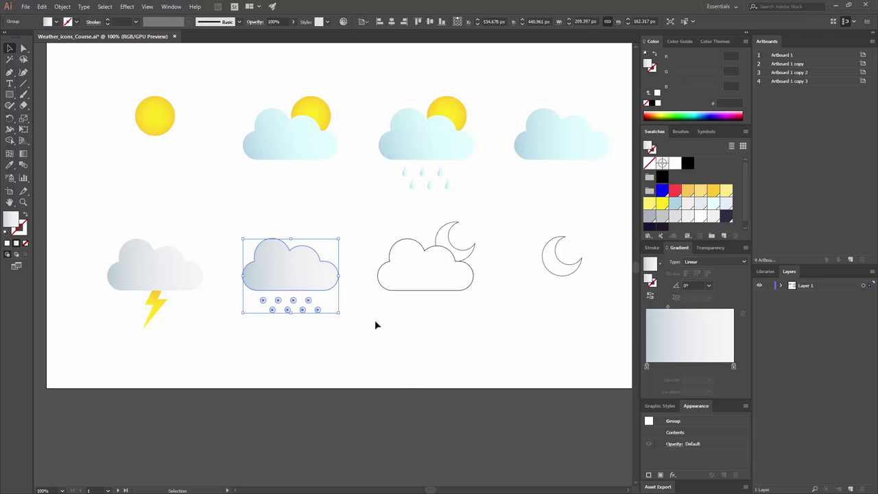
{"action": "right_click", "coordinate": [308, 280]}
{"action": "left_click", "coordinate": [323, 283]}
{"action": "left_click", "coordinate": [324, 280]}
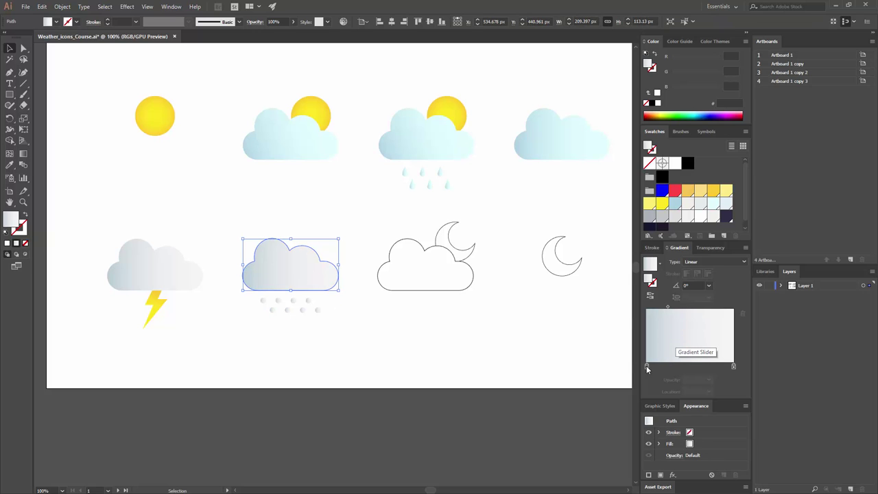
- Recolour the snow cloud gradient's start stop with the R=199 G=199 B=199 grey swatch and set its end stop to a 0% tint of R=222 G=222 B=222
{"action": "left_click_drag", "start_coordinate": [649, 216], "coordinate": [611, 364]}
{"action": "left_click", "coordinate": [734, 366]}
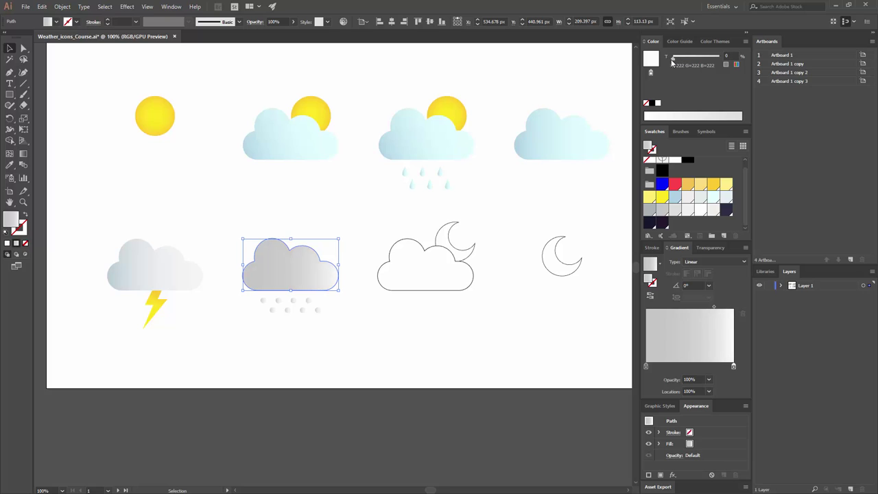
{"action": "left_click_drag", "start_coordinate": [712, 312], "coordinate": [684, 308]}
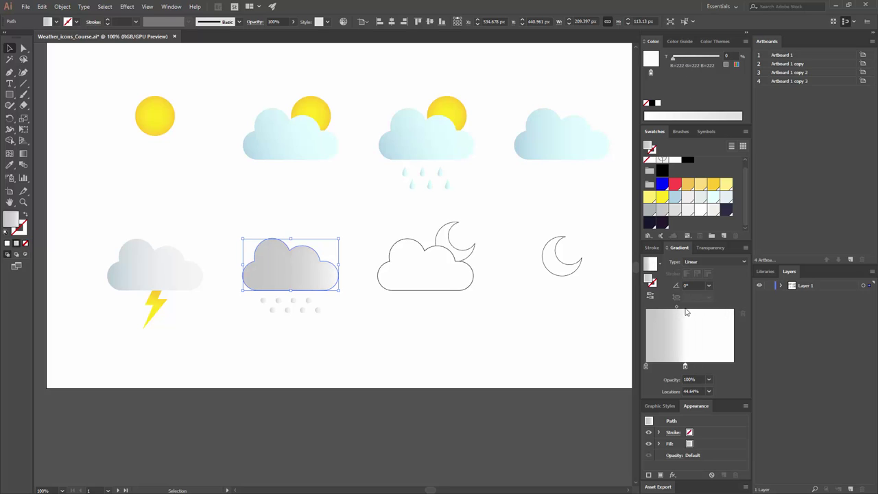
{"action": "left_click_drag", "start_coordinate": [686, 368], "coordinate": [745, 372]}
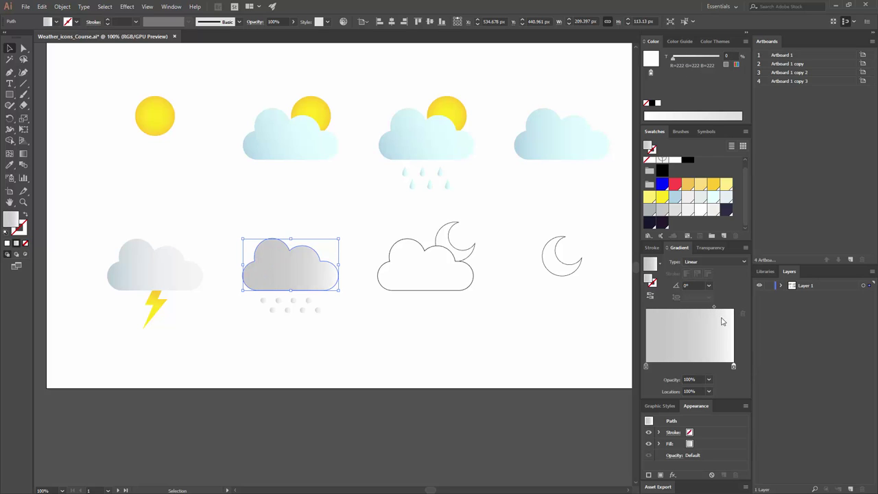
- Move the midpoint of the snow cloud's gradient to halfway between its two stops
{"action": "left_click_drag", "start_coordinate": [717, 308], "coordinate": [676, 311]}
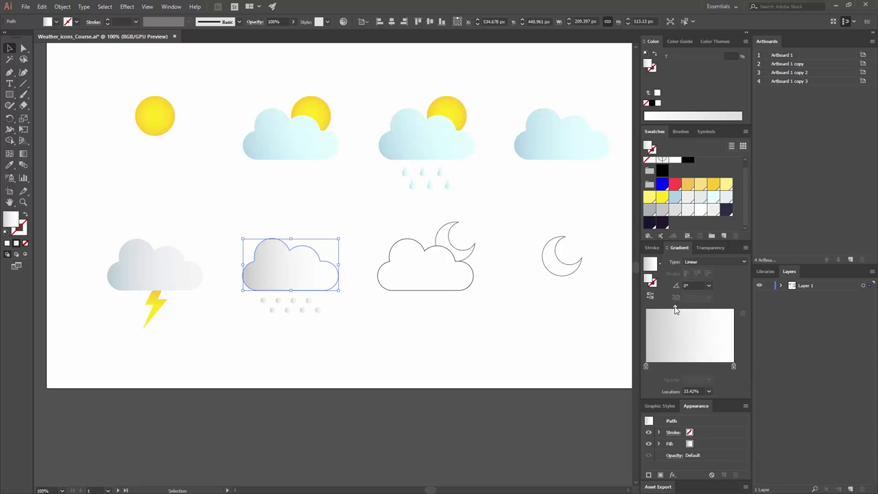
{"action": "left_click", "coordinate": [346, 219]}
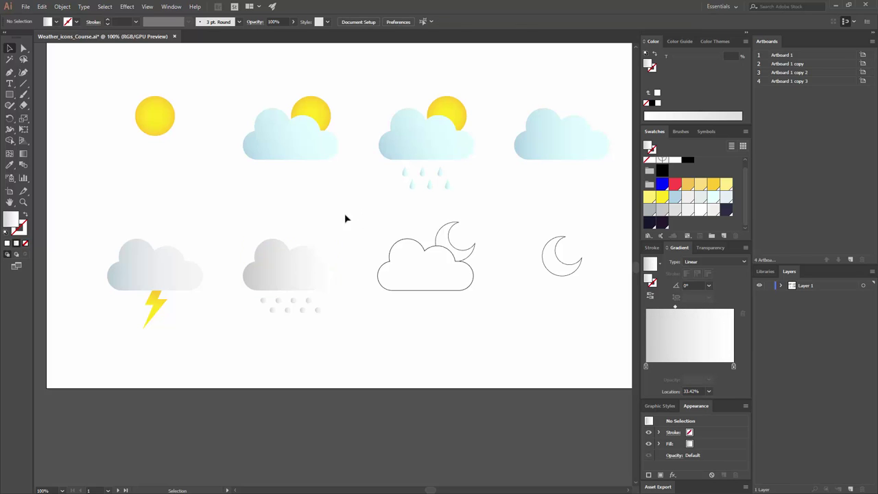
{"action": "left_click", "coordinate": [304, 263]}
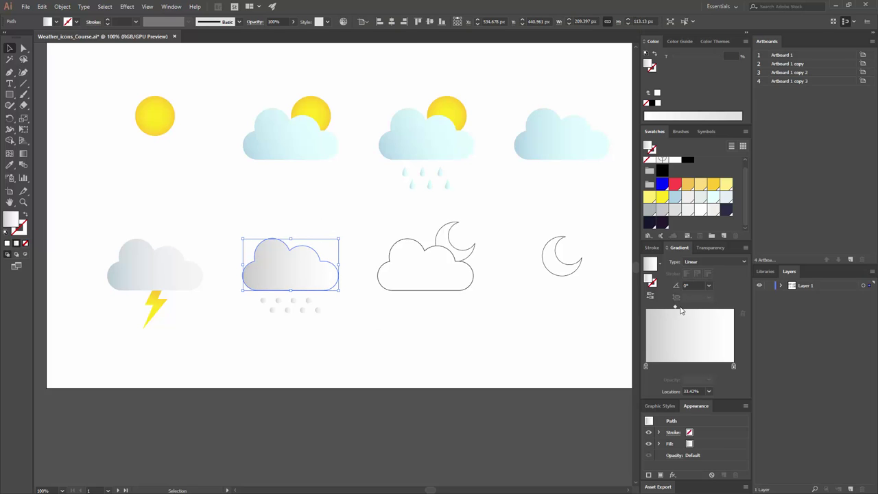
{"action": "left_click_drag", "start_coordinate": [676, 310], "coordinate": [689, 308]}
- Lighten the start stop of the snow cloud's gradient to a 48% tint
{"action": "left_click_drag", "start_coordinate": [646, 366], "coordinate": [647, 368]}
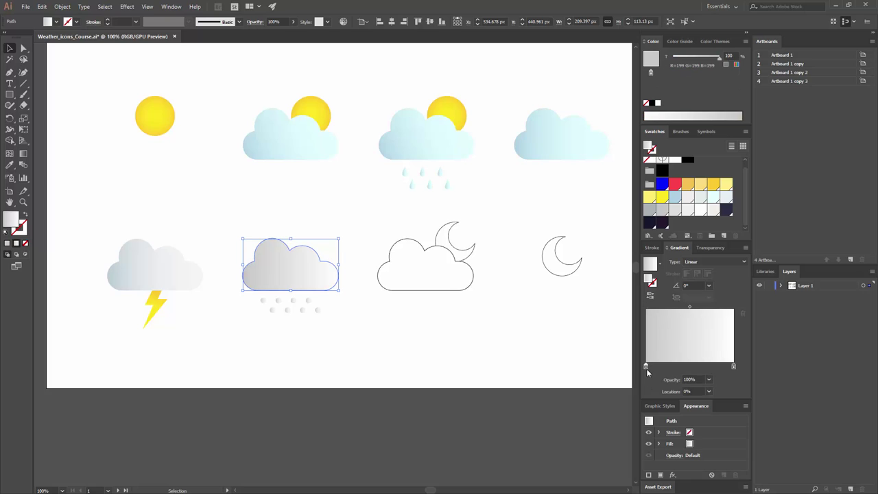
{"action": "left_click_drag", "start_coordinate": [701, 58], "coordinate": [695, 56]}
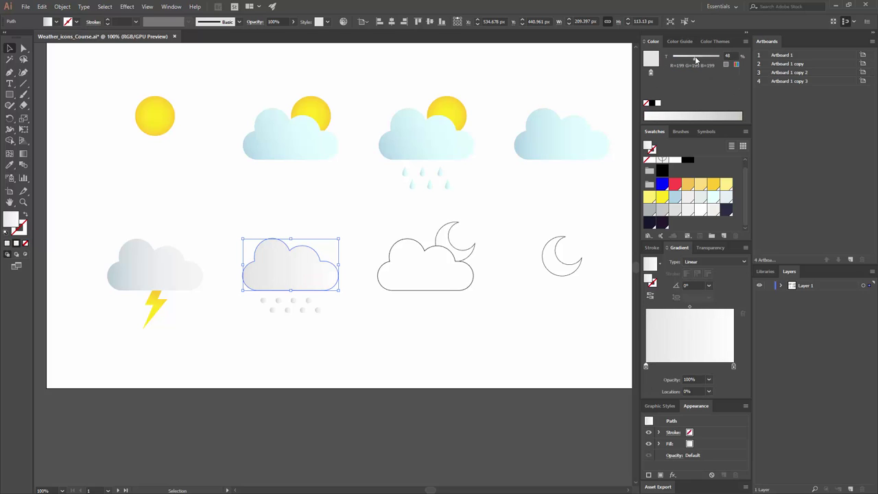
{"action": "left_click", "coordinate": [336, 212]}
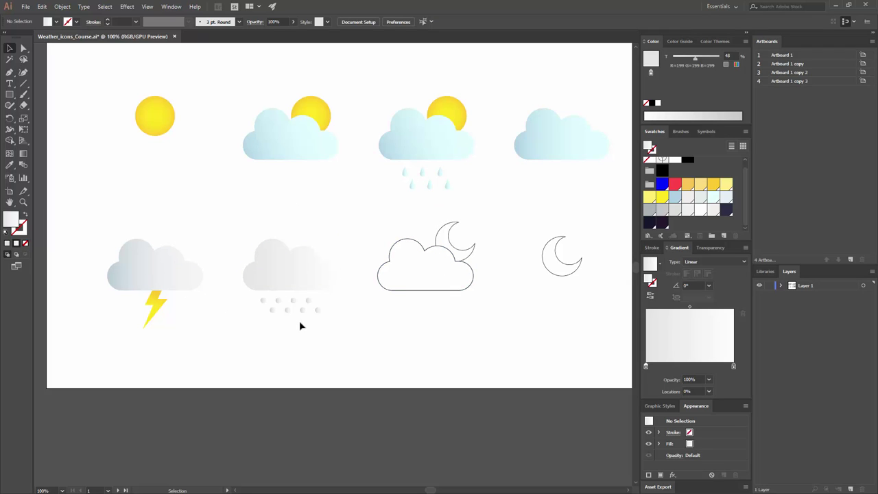
- Apply the snow cloud's light grey gradient to the snowflake circles using the Eyedropper
{"action": "left_click_drag", "start_coordinate": [331, 321], "coordinate": [302, 308]}
{"action": "left_click", "coordinate": [10, 164]}
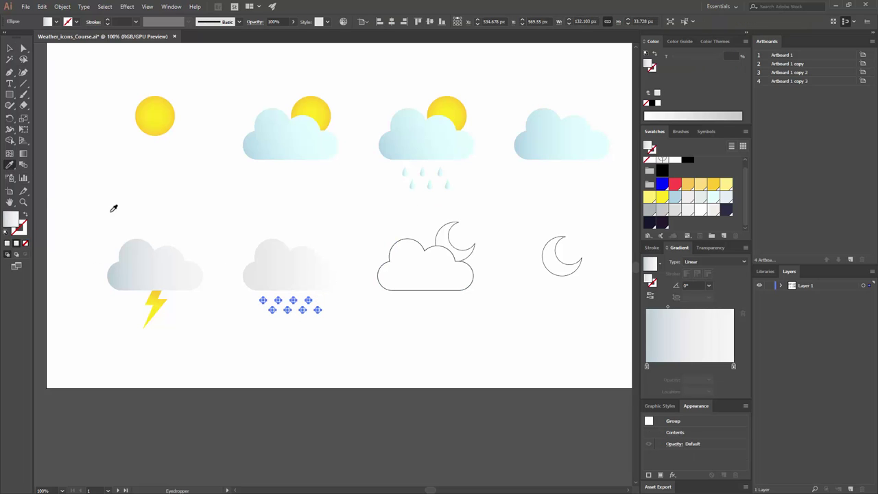
{"action": "left_click", "coordinate": [269, 257]}
{"action": "key", "text": "v"}
{"action": "left_click", "coordinate": [367, 320]}
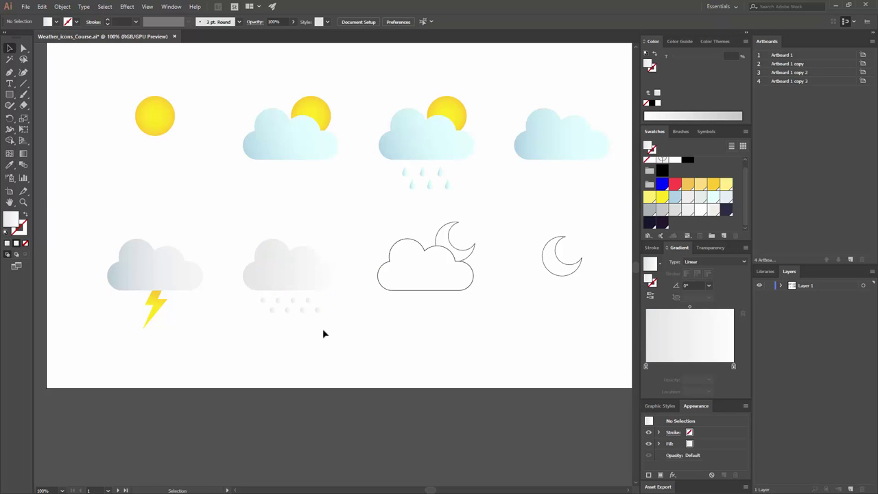
- Change the snowflake circles' gradient type to Radial
{"action": "key", "text": "ctrl+equal"}
{"action": "key", "text": "ctrl+equal"}
{"action": "key", "text": "ctrl+equal"}
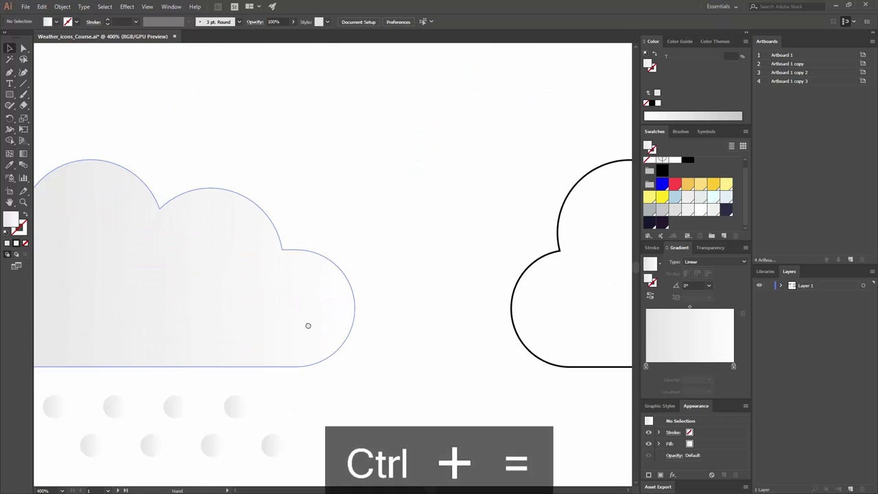
{"action": "key", "text": "ctrl+equal"}
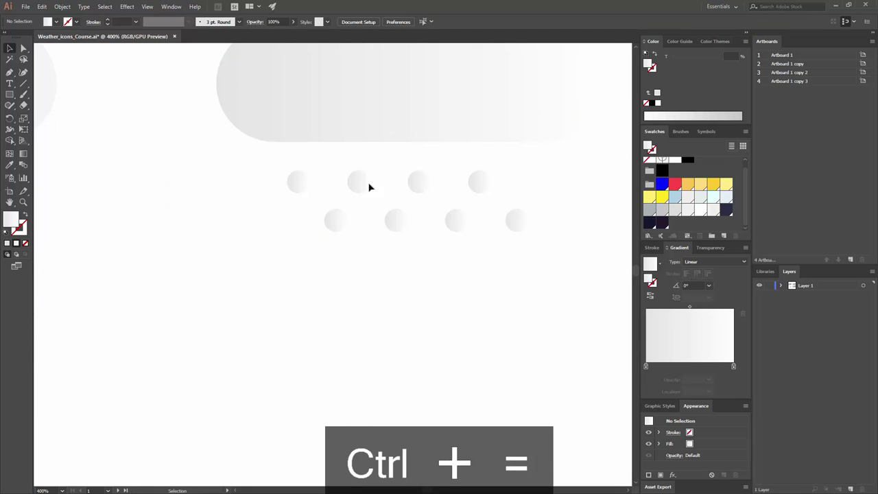
{"action": "left_click", "coordinate": [457, 221]}
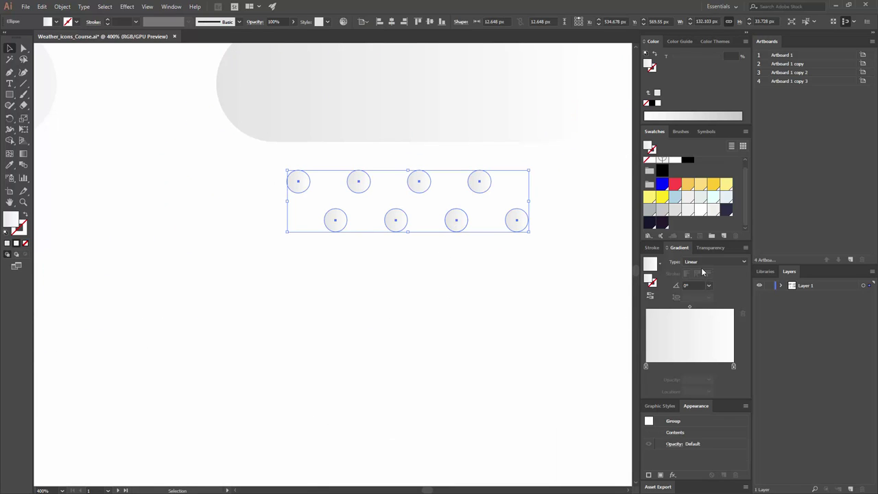
{"action": "left_click", "coordinate": [717, 261]}
{"action": "left_click", "coordinate": [707, 281]}
{"action": "left_click", "coordinate": [562, 291]}
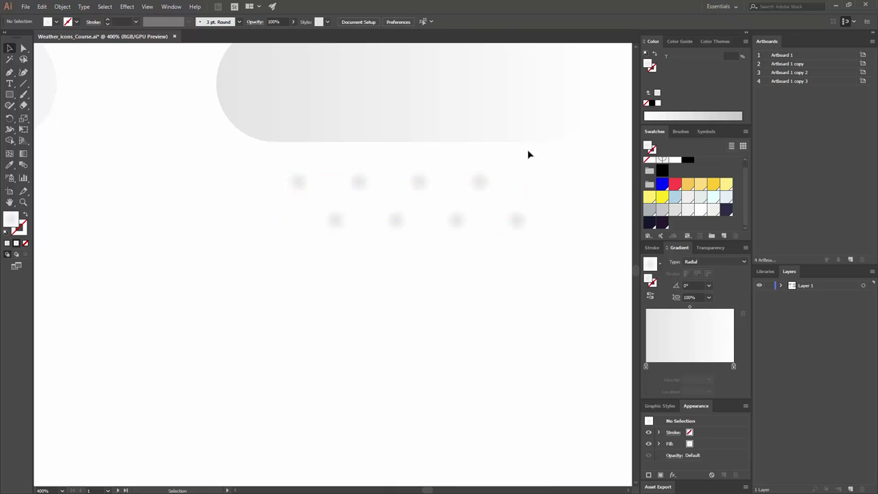
- Reverse the radial gradient of the snowflake circles under the snow cloud
{"action": "scroll", "coordinate": [439, 274], "scroll_direction": "up", "scroll_amount": 2}
{"action": "scroll", "coordinate": [439, 274], "scroll_direction": "right", "scroll_amount": 2}
{"action": "left_click", "coordinate": [445, 263]}
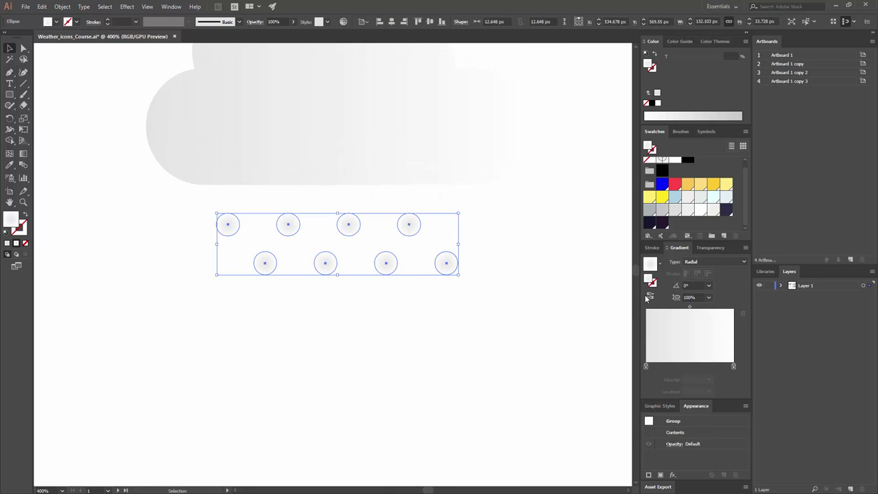
{"action": "left_click", "coordinate": [529, 296]}
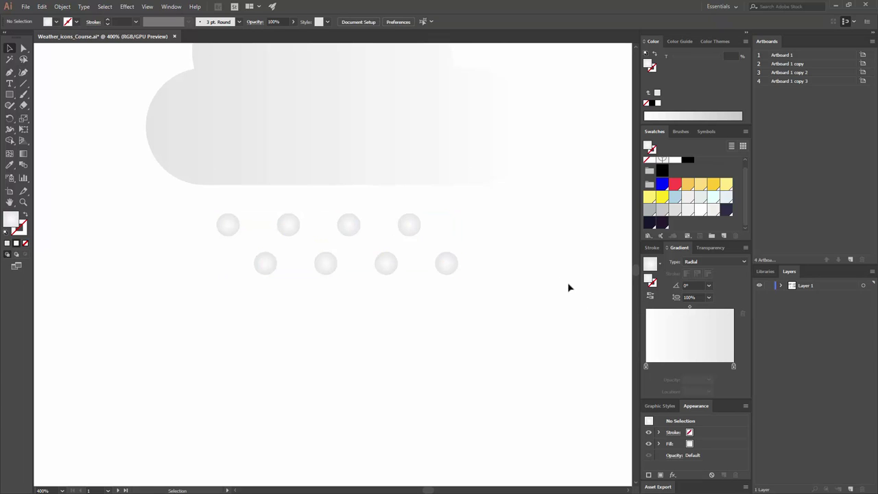
- Try a 44% tint on the start stop of the snowflake circles' gradient and undo it
{"action": "scroll", "coordinate": [549, 295], "scroll_direction": "up", "scroll_amount": 2}
{"action": "scroll", "coordinate": [549, 295], "scroll_direction": "right", "scroll_amount": 1}
{"action": "key", "text": "ctrl+minus"}
{"action": "key", "text": "ctrl+minus"}
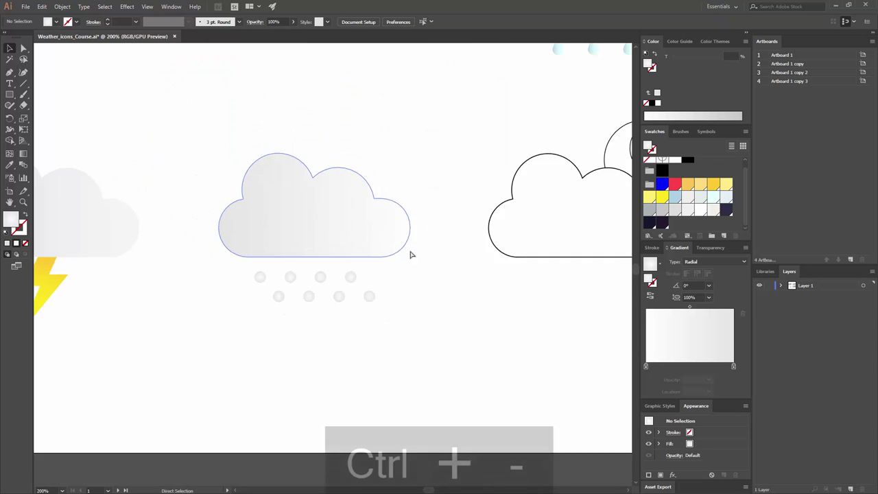
{"action": "key", "text": "ctrl+minus"}
{"action": "left_click", "coordinate": [351, 274], "text": "ctrl"}
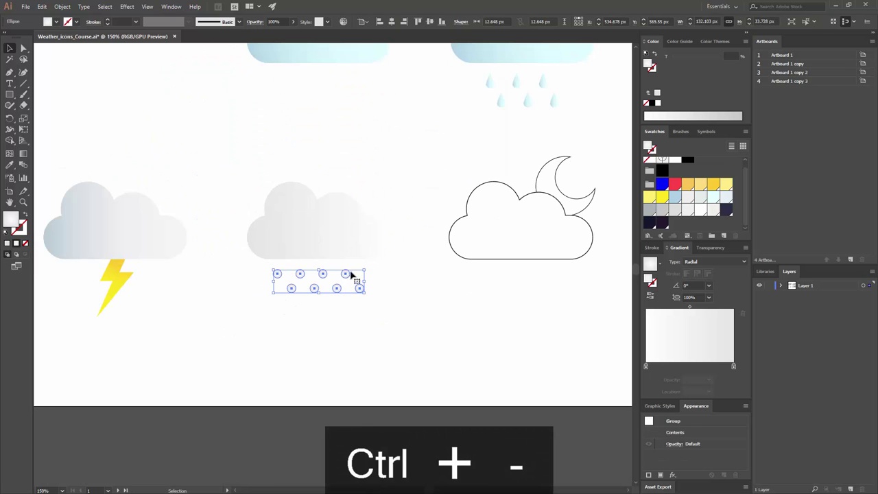
{"action": "left_click", "coordinate": [646, 367]}
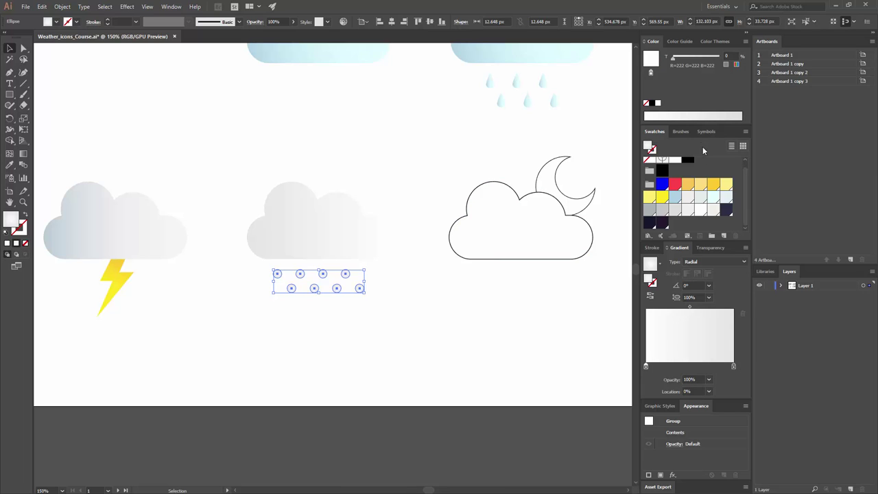
{"action": "left_click_drag", "start_coordinate": [681, 60], "coordinate": [691, 64]}
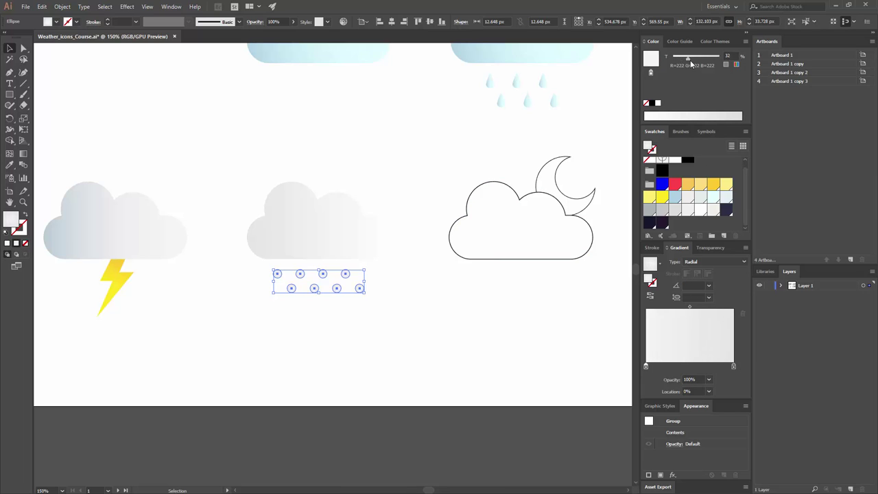
{"action": "left_click", "coordinate": [508, 325]}
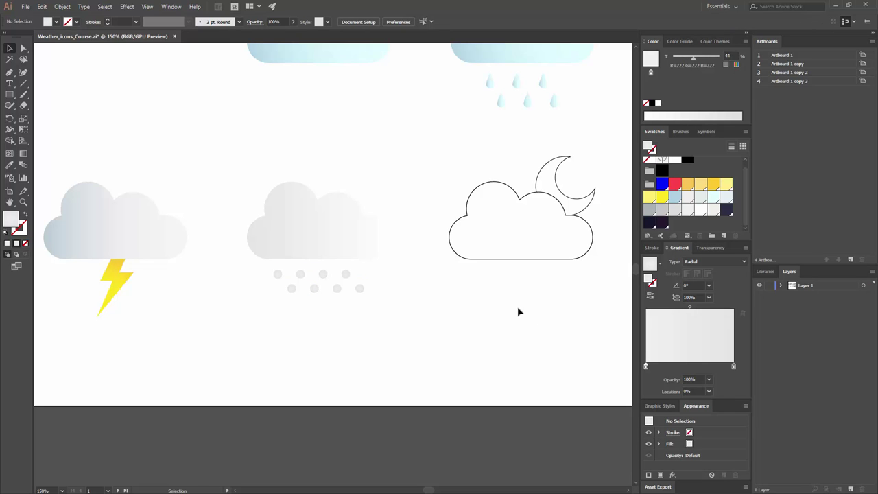
{"action": "key", "text": "ctrl+z"}
{"action": "key", "text": "ctrl+z"}
- Set the start stop of the snowflake circles' radial gradient to a 62% tint
{"action": "left_click", "coordinate": [361, 289]}
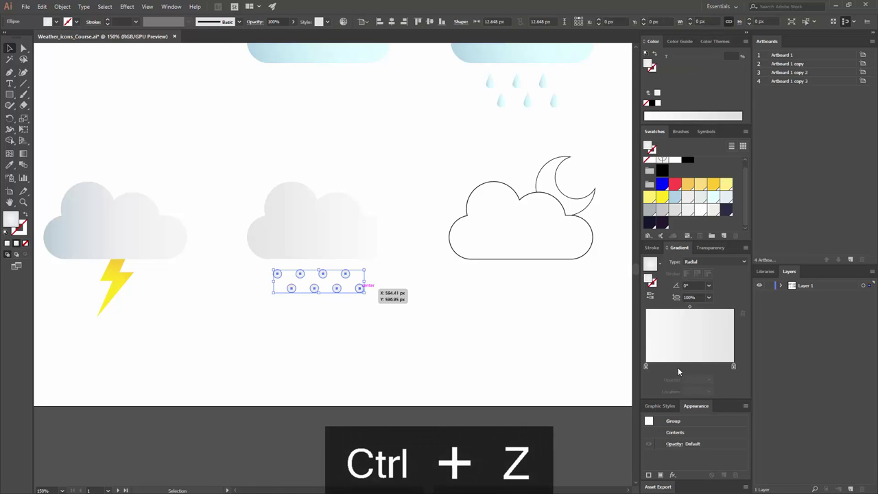
{"action": "left_click", "coordinate": [646, 367]}
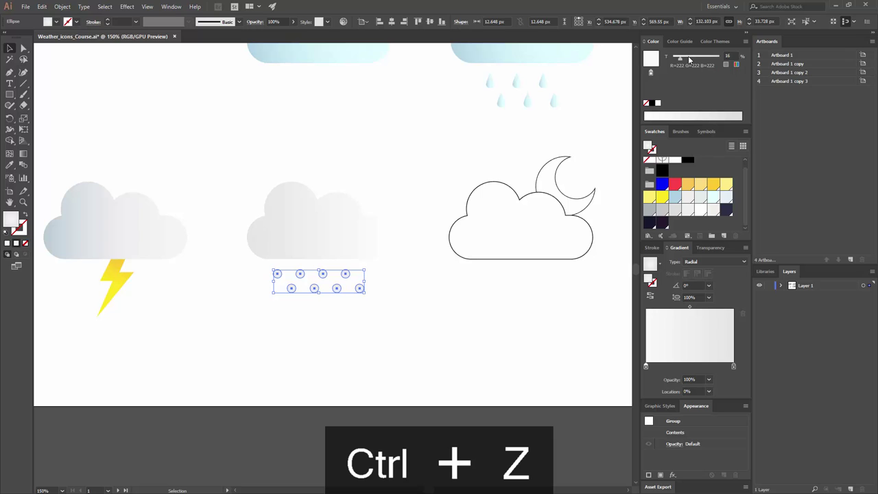
{"action": "left_click", "coordinate": [518, 238]}
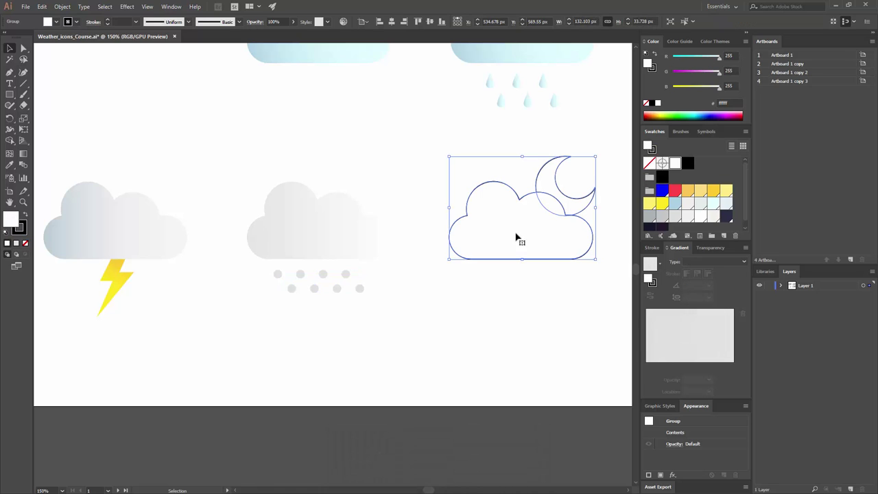
{"action": "key", "text": "ctrl+z"}
{"action": "key", "text": "ctrl+z"}
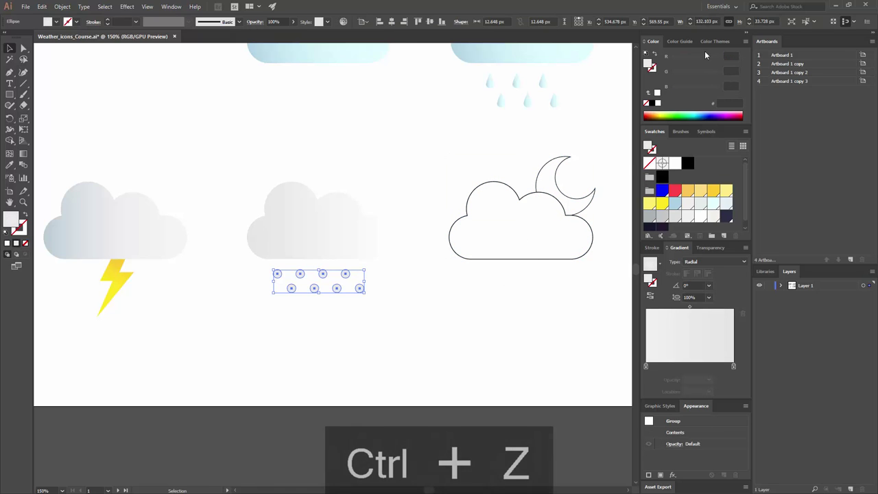
{"action": "left_click", "coordinate": [646, 367]}
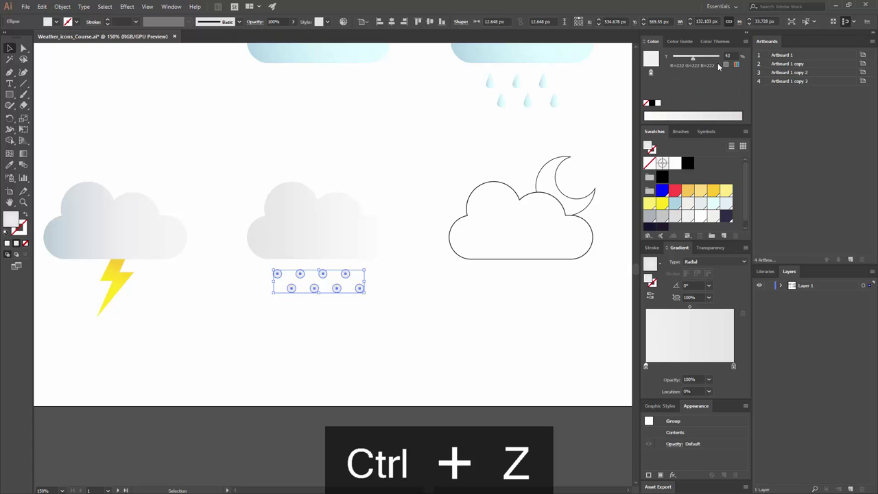
{"action": "left_click", "coordinate": [475, 290]}
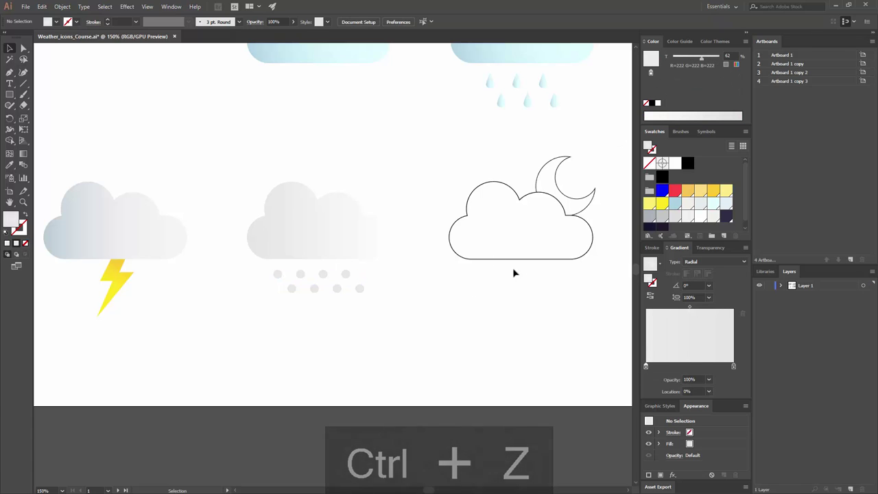
- Ungroup the outlined cloud-and-moon icon so its shapes can be coloured separately
{"action": "left_click_drag", "start_coordinate": [513, 270], "coordinate": [413, 295]}
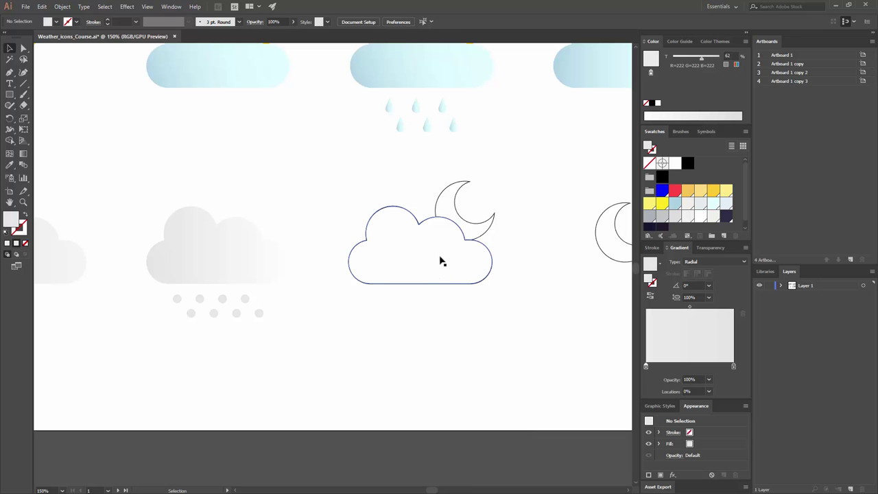
{"action": "key", "text": "ctrl+minus"}
{"action": "key", "text": "ctrl+minus"}
{"action": "key", "text": "ctrl+minus"}
{"action": "key", "text": "ctrl+equal"}
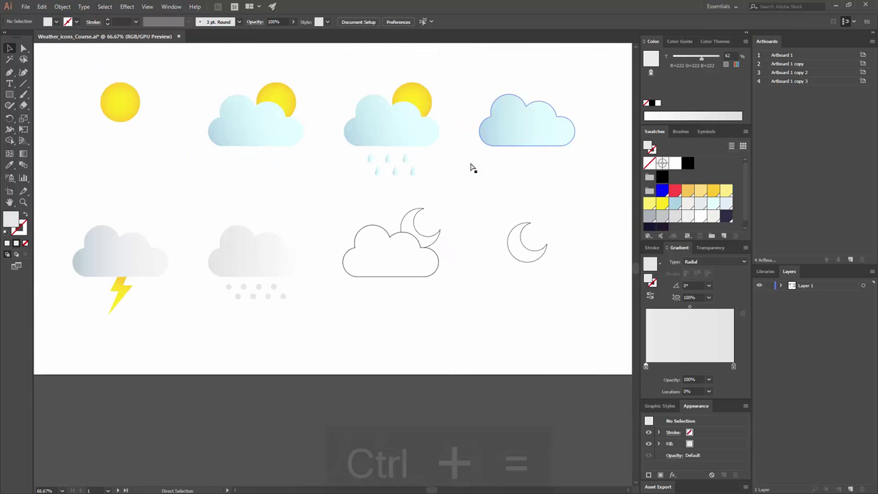
{"action": "key", "text": "ctrl+equal"}
{"action": "left_click", "coordinate": [350, 288]}
{"action": "right_click", "coordinate": [364, 279]}
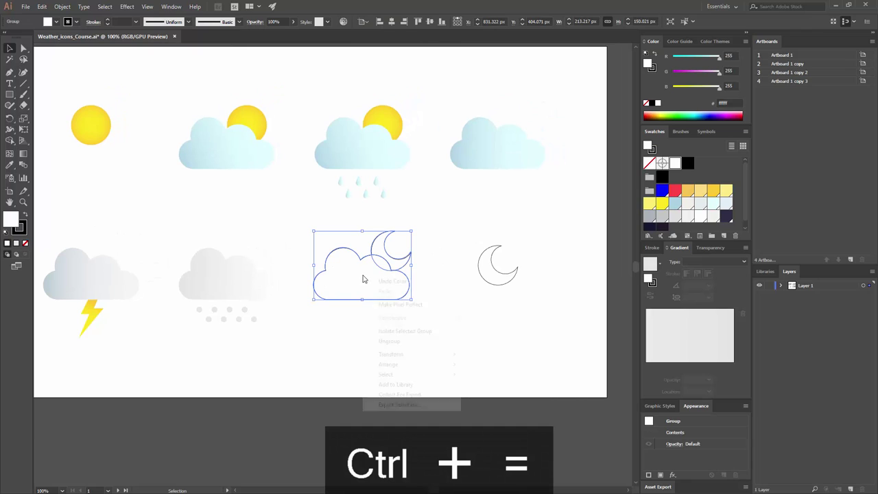
{"action": "left_click", "coordinate": [412, 341]}
- Apply the plain cloud's light blue gradient to the night cloud using the Eyedropper
{"action": "left_click", "coordinate": [353, 281]}
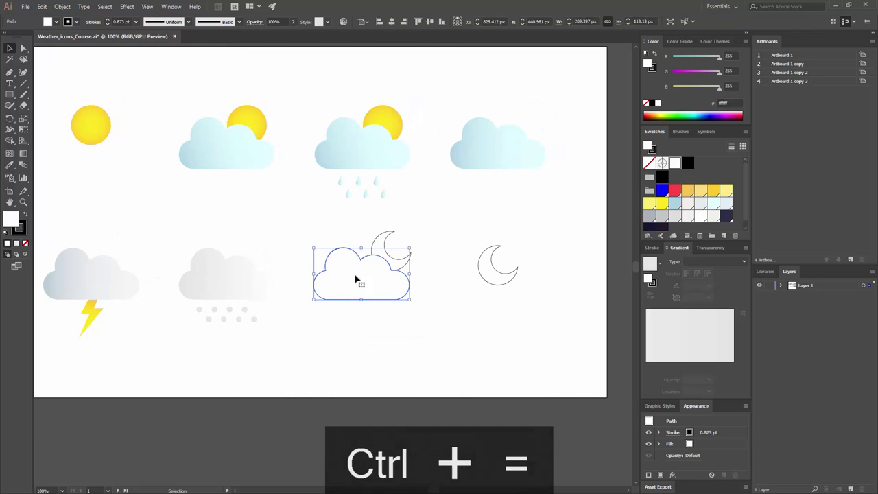
{"action": "left_click", "coordinate": [10, 164]}
{"action": "left_click", "coordinate": [500, 132]}
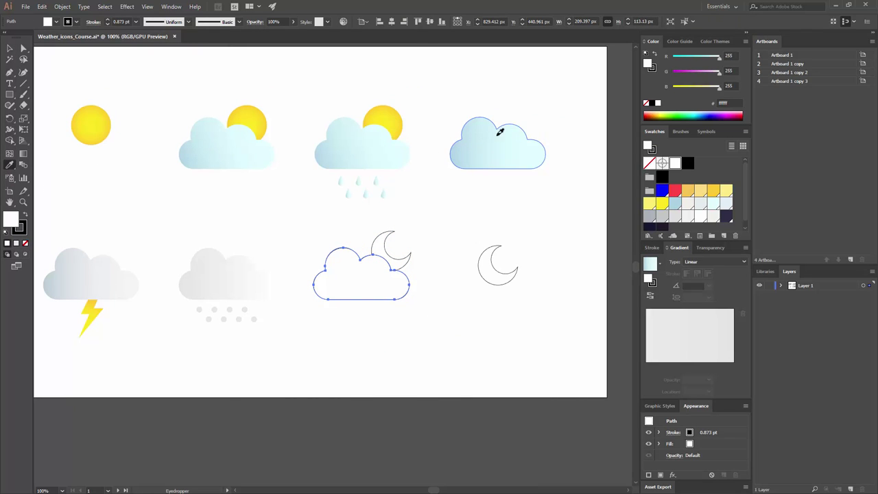
{"action": "key", "text": "v"}
{"action": "left_click", "coordinate": [473, 218]}
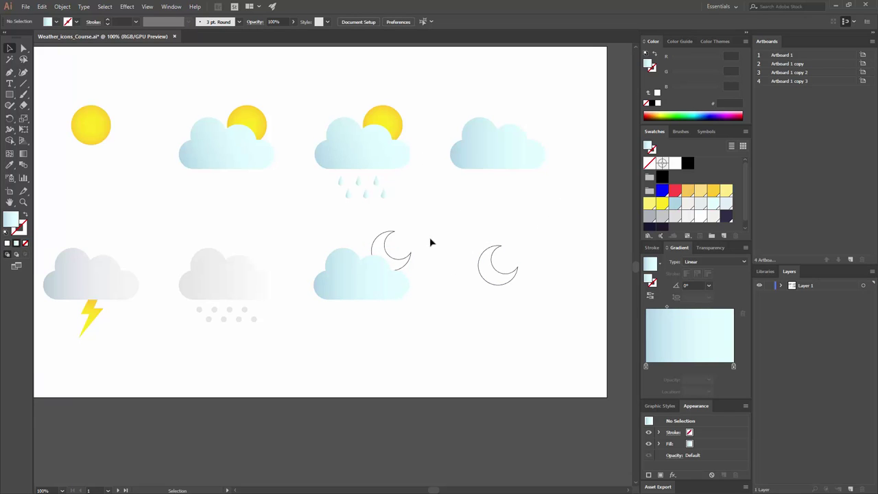
- Lighten the start stop of the night cloud's gradient to a 70% tint
{"action": "left_click", "coordinate": [389, 254]}
{"action": "left_click", "coordinate": [345, 265]}
{"action": "key", "text": "ctrl+shift+bracketright"}
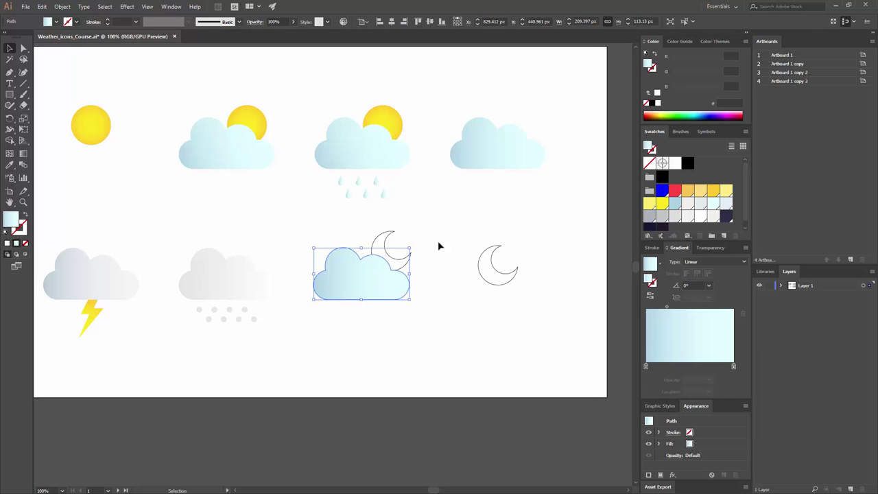
{"action": "left_click", "coordinate": [646, 366]}
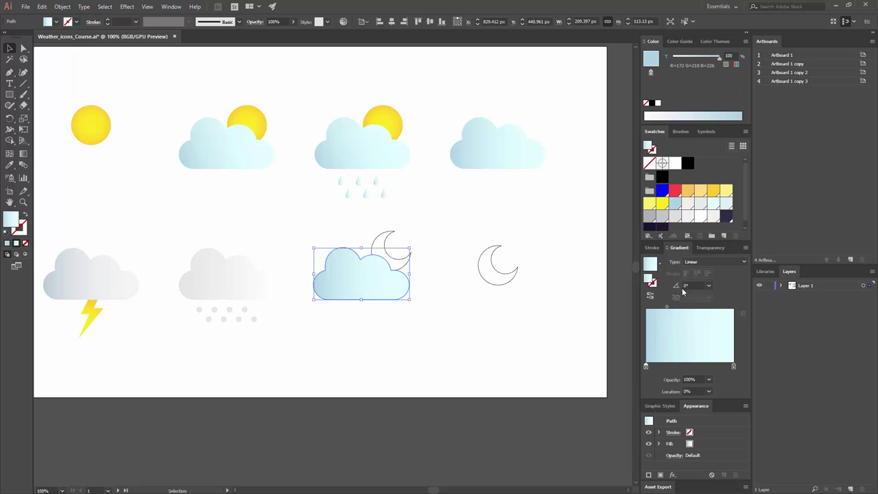
{"action": "left_click", "coordinate": [705, 58]}
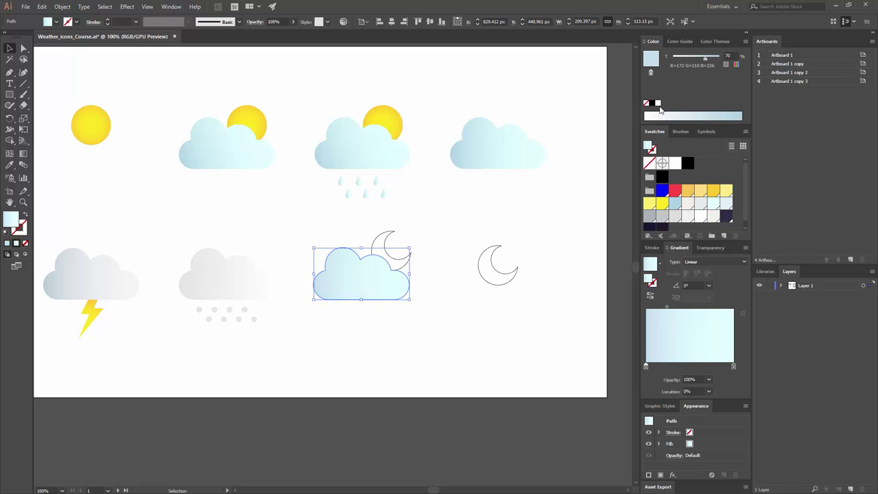
{"action": "left_click", "coordinate": [509, 212]}
- Lighten the end stop of the night cloud's gradient to a 65% tint
{"action": "key", "text": "ctrl+z"}
{"action": "left_click", "coordinate": [733, 367]}
{"action": "left_click", "coordinate": [455, 245]}
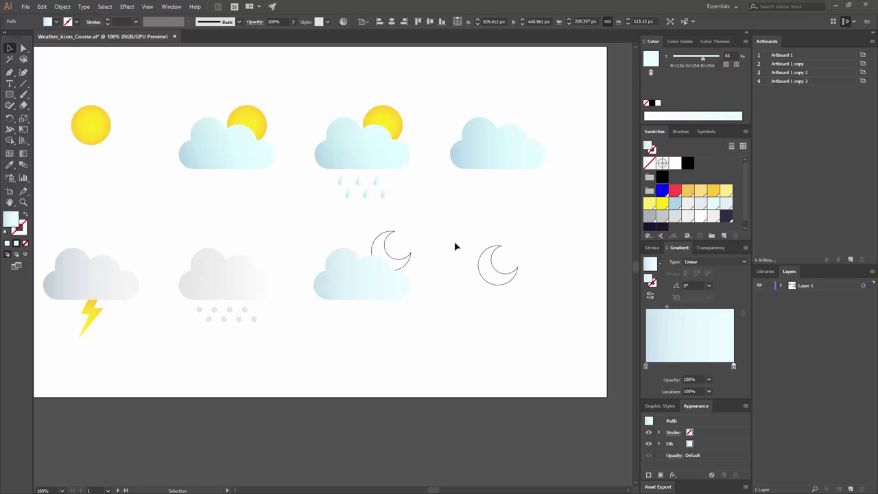
- Apply the sun's yellow radial gradient to the moon behind the night cloud using the Eyedropper
{"action": "left_click", "coordinate": [411, 255]}
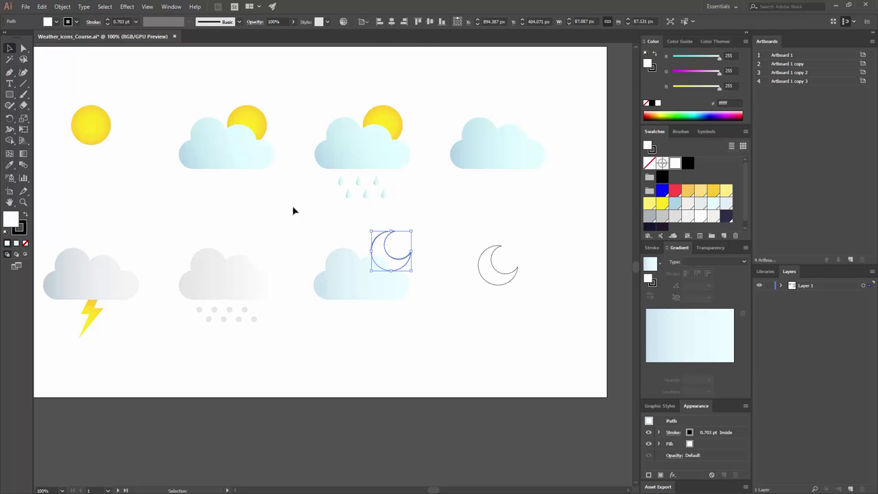
{"action": "left_click", "coordinate": [10, 164]}
{"action": "left_click", "coordinate": [85, 122]}
{"action": "key", "text": "v"}
{"action": "left_click", "coordinate": [434, 238]}
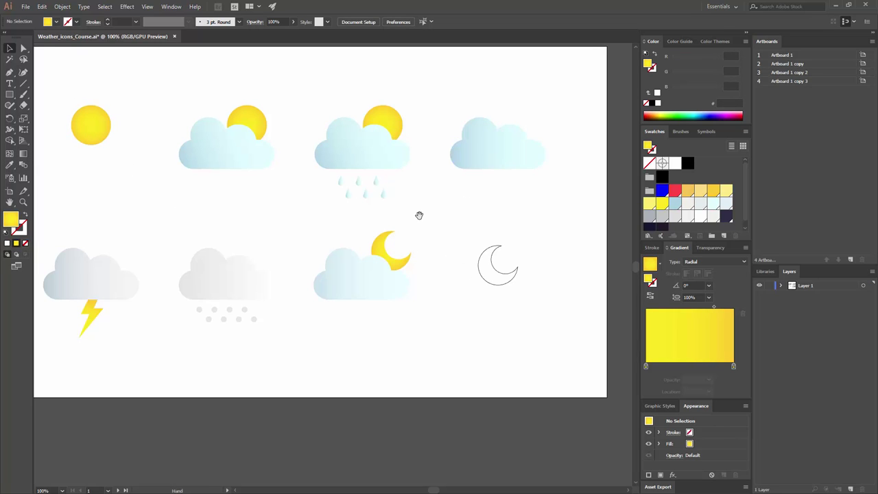
- Replace the moon's gradient stops with swatches R=252 G=221 B=129 at 0% and R=255 G=238 B=136 at 100%
{"action": "scroll", "coordinate": [417, 210], "scroll_direction": "right", "scroll_amount": 3}
{"action": "key", "text": "ctrl+equal"}
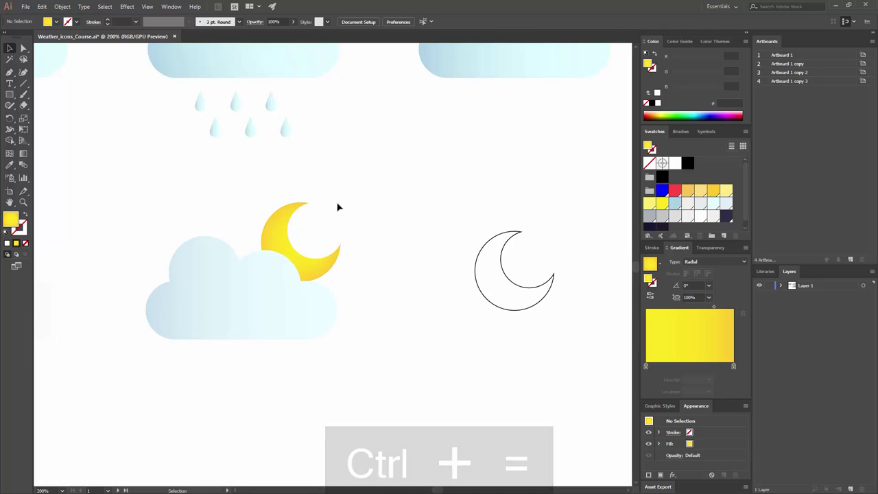
{"action": "left_click", "coordinate": [292, 224]}
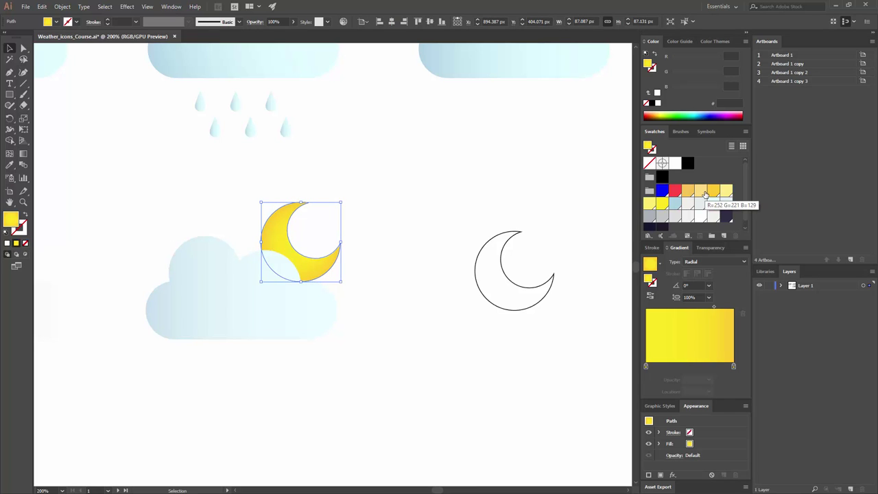
{"action": "left_click_drag", "start_coordinate": [706, 193], "coordinate": [678, 367]}
{"action": "left_click_drag", "start_coordinate": [727, 186], "coordinate": [734, 389]}
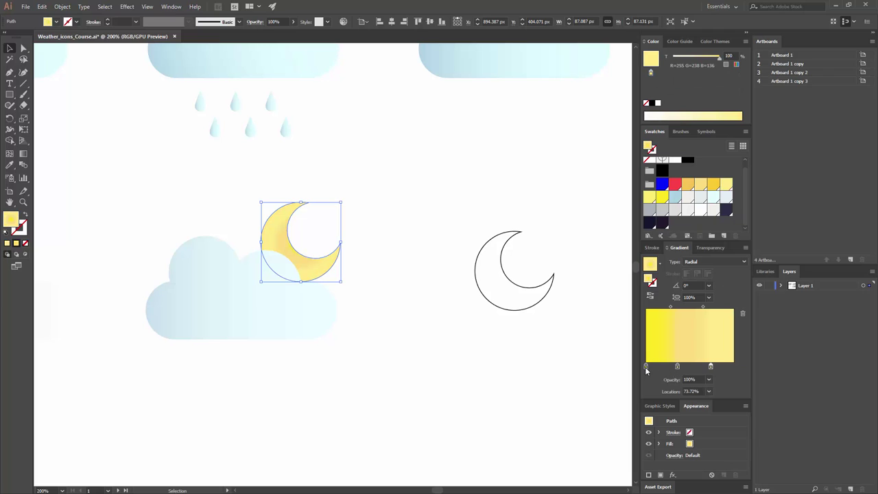
{"action": "mouse_move", "coordinate": [647, 368]}
{"action": "left_mouse_down"}
{"action": "mouse_move", "coordinate": [648, 390]}
{"action": "mouse_move", "coordinate": [635, 366]}
{"action": "left_mouse_up"}
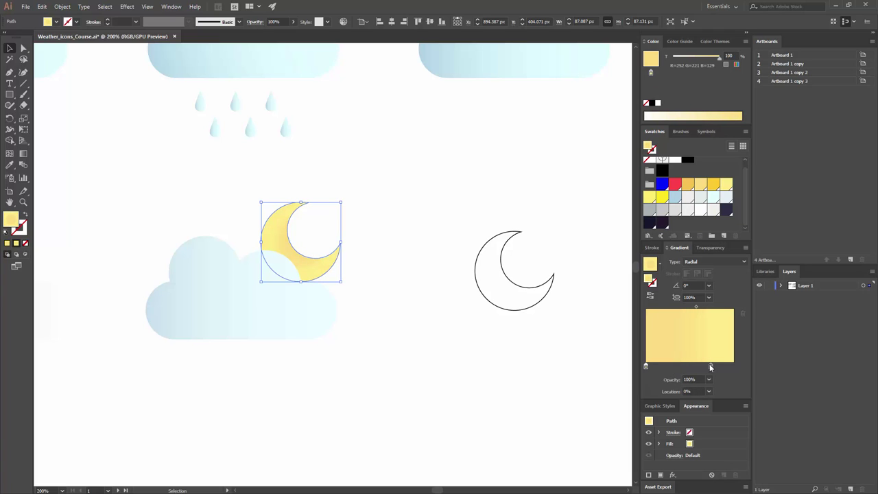
{"action": "left_click_drag", "start_coordinate": [711, 367], "coordinate": [747, 370]}
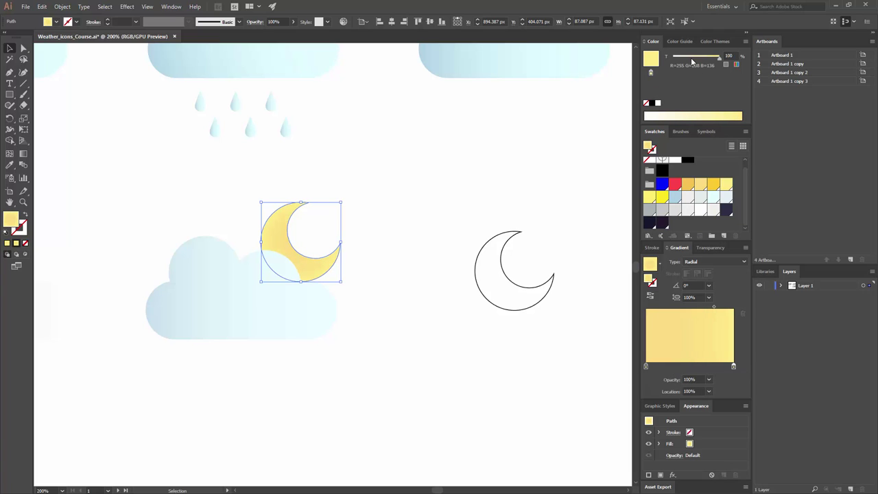
- Lighten the end stop of the moon's gradient to a 51% tint
{"action": "left_click", "coordinate": [692, 61]}
{"action": "left_click_drag", "start_coordinate": [693, 59], "coordinate": [697, 59]}
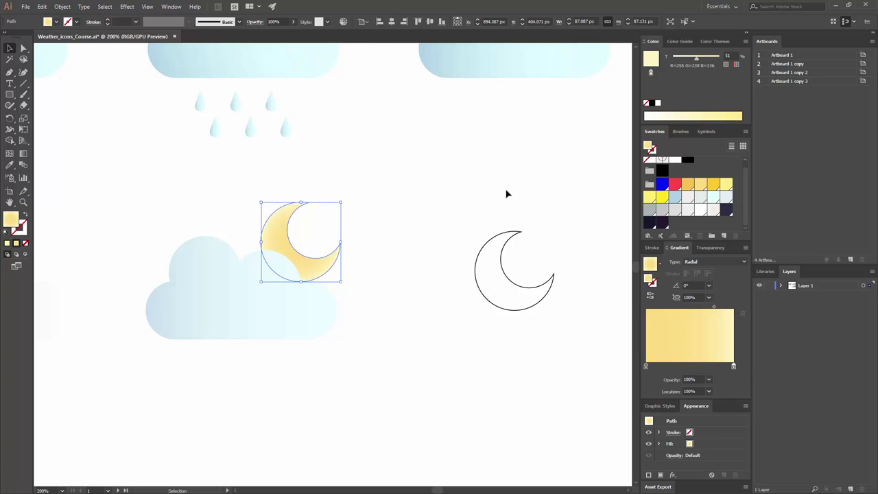
{"action": "left_click", "coordinate": [548, 201]}
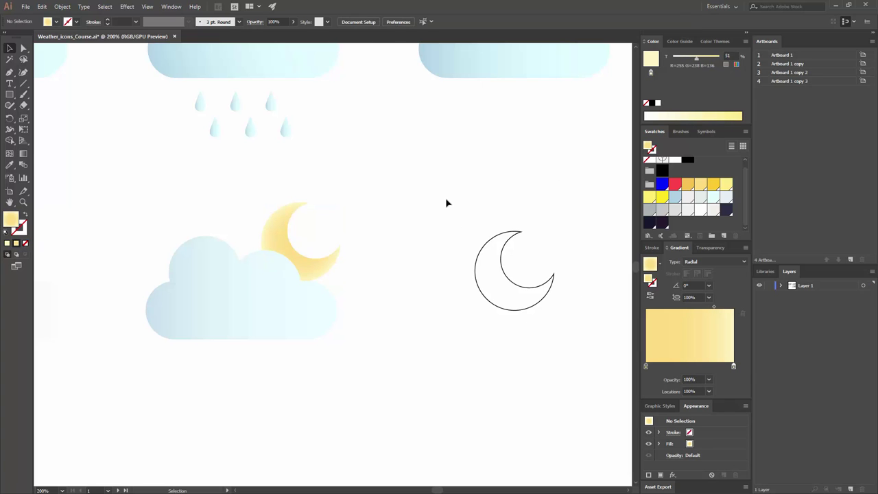
- Reverse the pale yellow radial gradient of the moon behind the night cloud
{"action": "key", "text": "ctrl+minus"}
{"action": "left_click_drag", "start_coordinate": [382, 254], "coordinate": [446, 260]}
{"action": "left_click", "coordinate": [400, 254]}
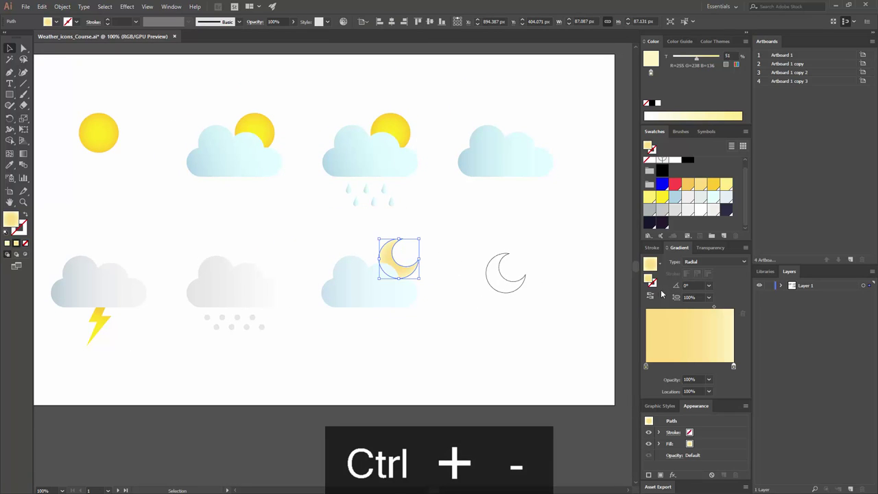
{"action": "key", "text": "ctrl+bracketleft"}
{"action": "left_click", "coordinate": [521, 318]}
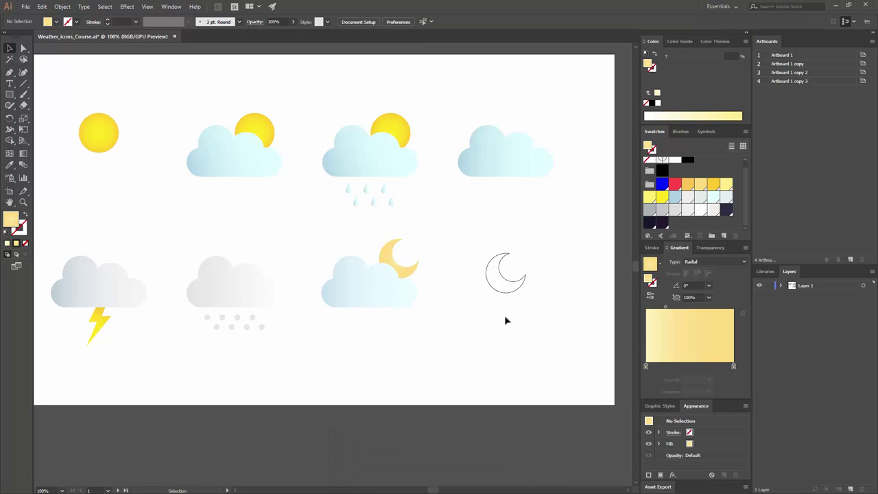
- Apply the pale yellow gradient of the moon behind the night cloud to the standalone moon using the Eyedropper
{"action": "left_click_drag", "start_coordinate": [484, 298], "coordinate": [468, 274]}
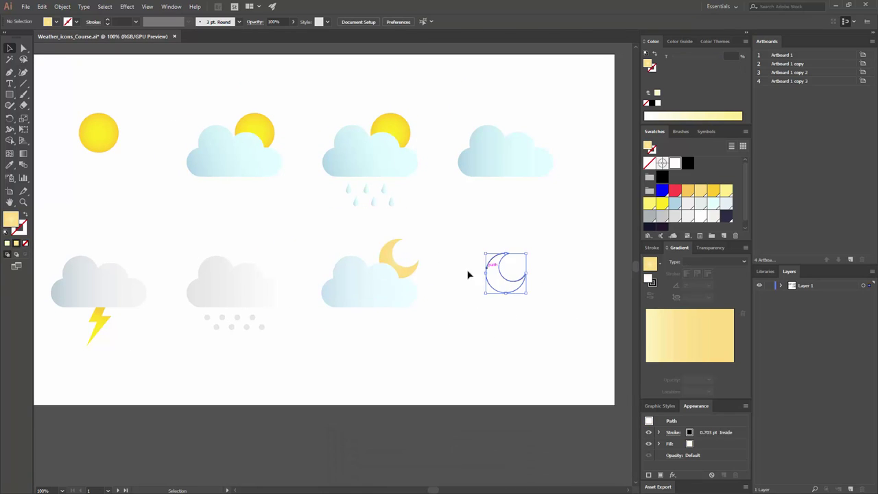
{"action": "left_click", "coordinate": [12, 166]}
{"action": "left_click", "coordinate": [406, 262]}
{"action": "key", "text": "v"}
{"action": "left_click", "coordinate": [470, 230]}
{"action": "left_click_drag", "start_coordinate": [470, 226], "coordinate": [498, 235]}
{"action": "key", "text": "ctrl+minus"}
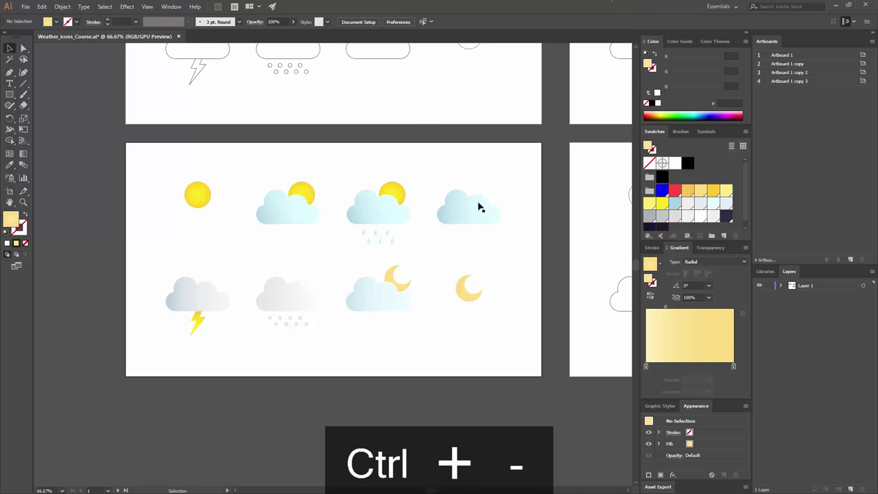
- Draw a rectangle of about 1395 x 787 px covering the coloured icons' artboard and send it to the back
{"action": "left_click", "coordinate": [10, 94]}
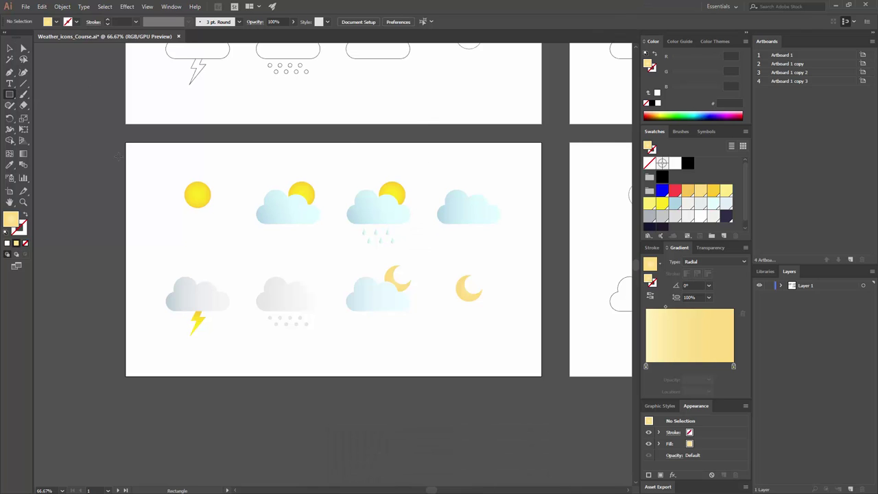
{"action": "left_click_drag", "start_coordinate": [125, 142], "coordinate": [547, 377]}
{"action": "key", "text": "v"}
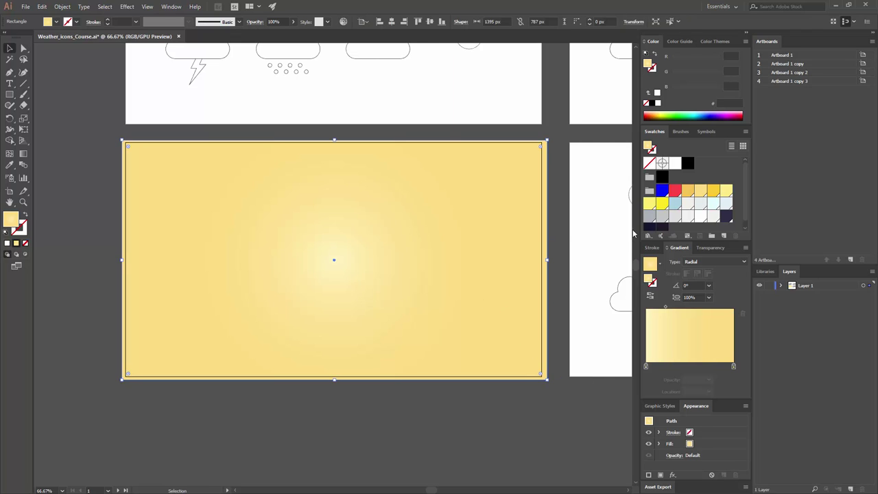
{"action": "key", "text": "ctrl+shift+bracketleft"}
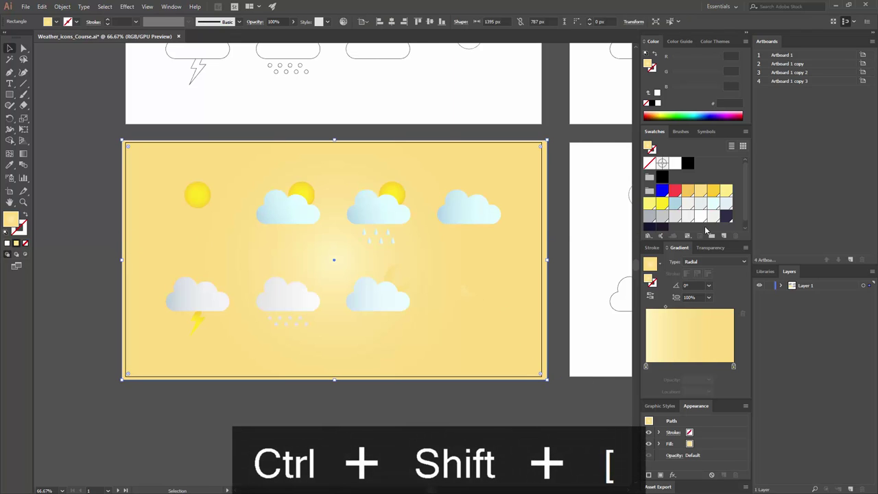
- Fill the background rectangle with the dark navy swatch R=46 G=45 B=69
{"action": "left_click", "coordinate": [726, 217]}
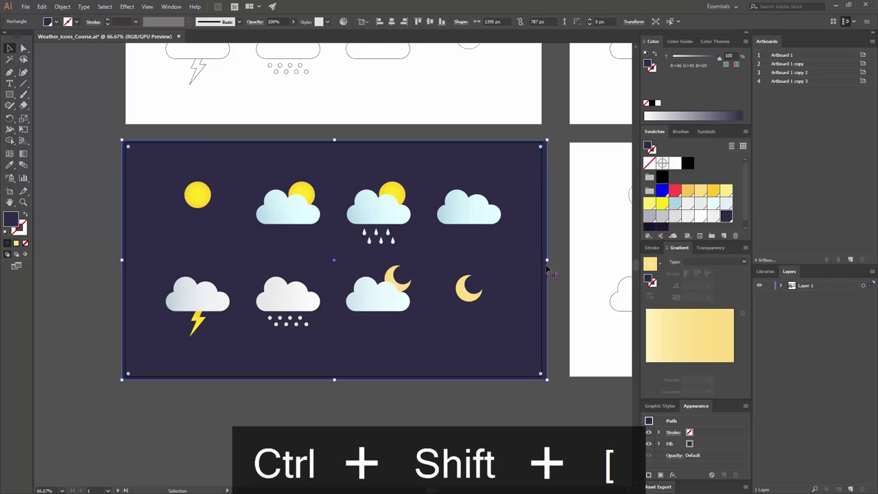
{"action": "key", "text": "ctrl+equal"}
{"action": "key", "text": "ctrl+equal"}
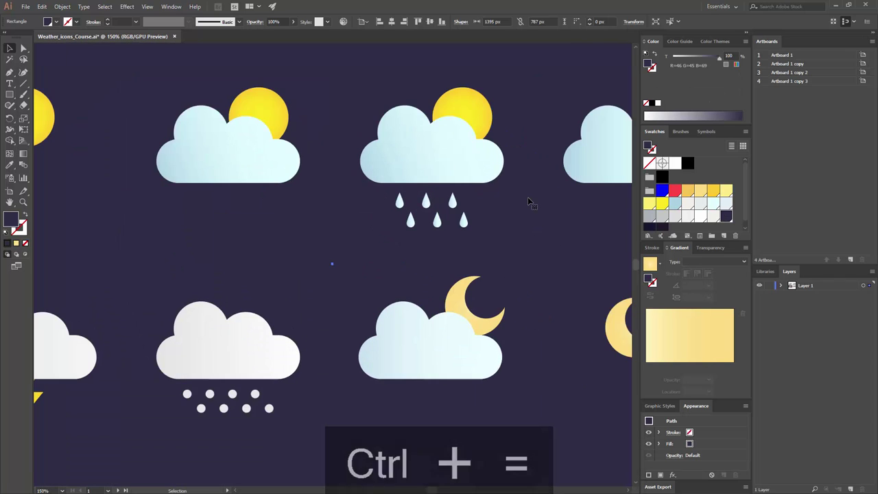
{"action": "key", "text": "ctrl+minus"}
{"action": "key", "text": "ctrl+minus"}
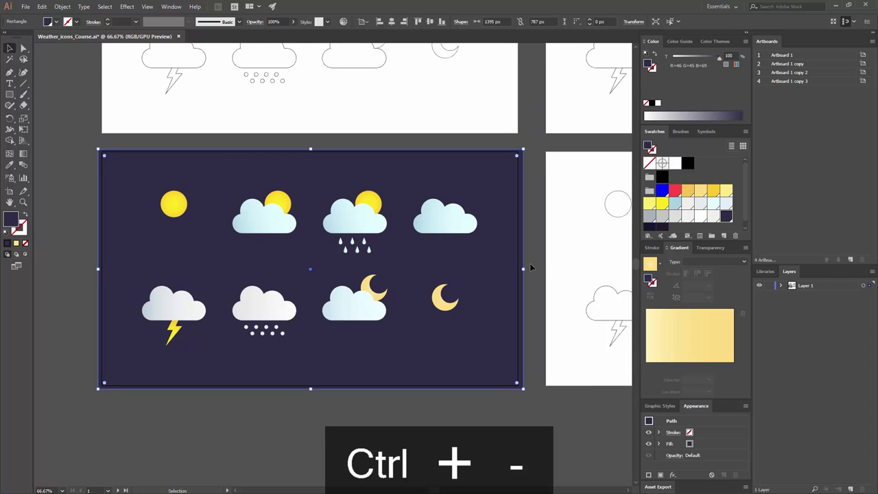
{"action": "left_click", "coordinate": [532, 264]}
{"action": "left_click_drag", "start_coordinate": [533, 253], "coordinate": [494, 229]}
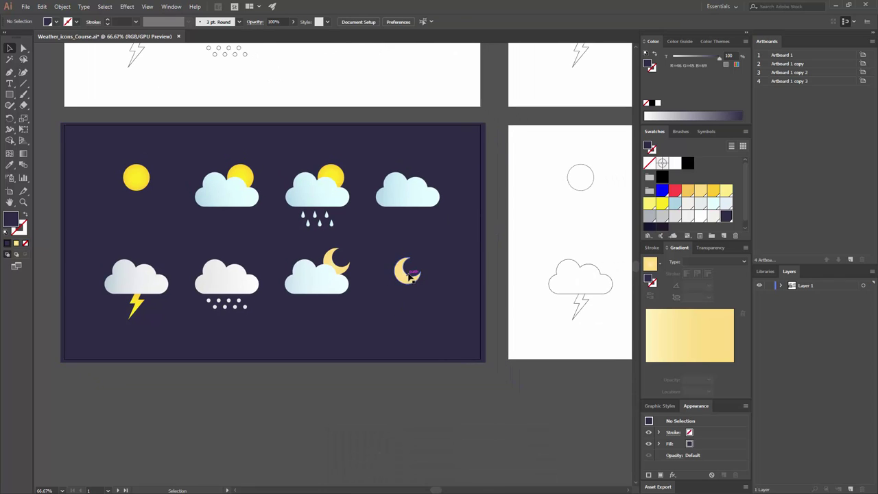
- Replace the end stop of the night cloud moon's gradient with swatch R=247 G=197 B=84 at 100%
{"action": "key", "text": "ctrl+equal"}
{"action": "left_click", "coordinate": [365, 230]}
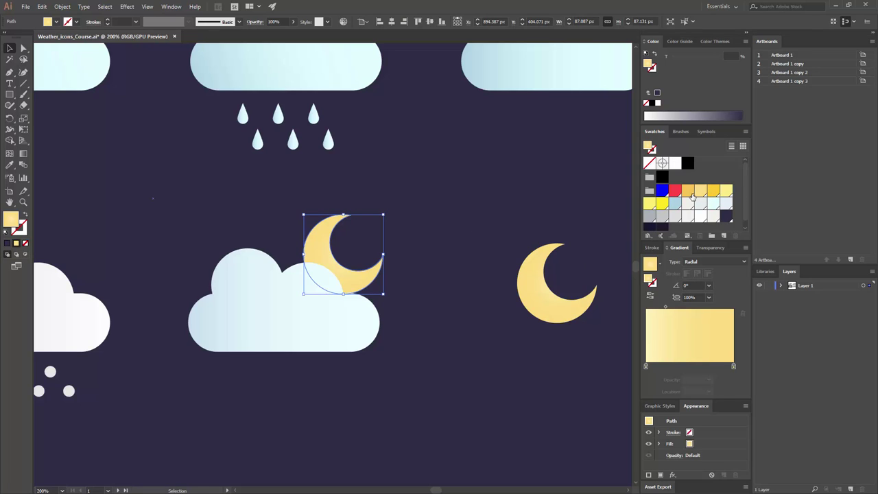
{"action": "left_click_drag", "start_coordinate": [693, 196], "coordinate": [735, 404]}
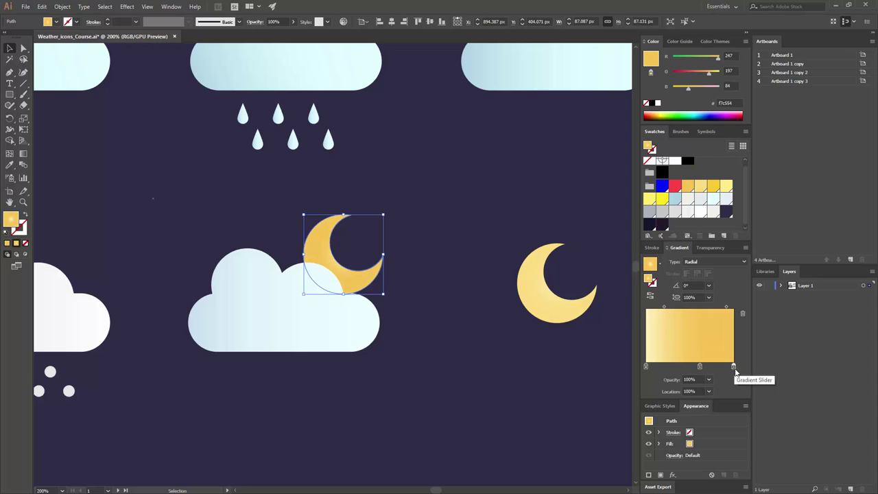
{"action": "left_click_drag", "start_coordinate": [701, 368], "coordinate": [734, 366]}
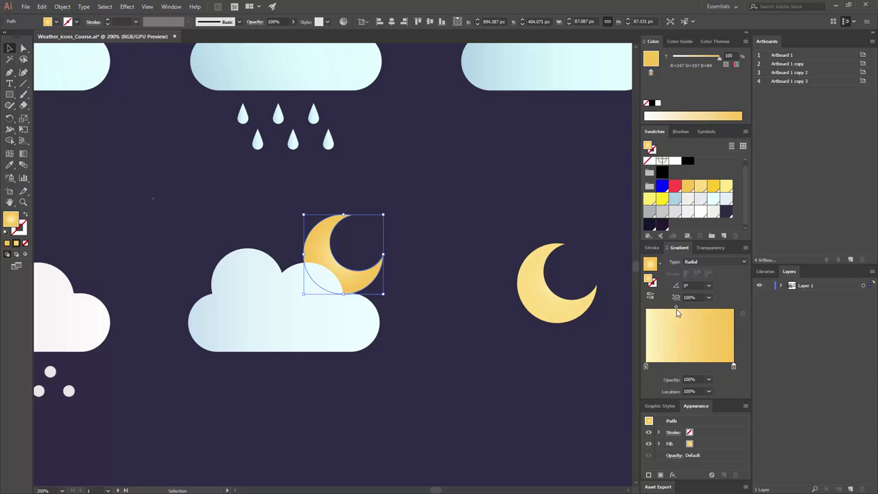
- Move the orange stop of the moon's gradient to about 73.72% and shift the gradient midpoint toward it
{"action": "left_click", "coordinate": [663, 367]}
{"action": "left_click", "coordinate": [698, 313]}
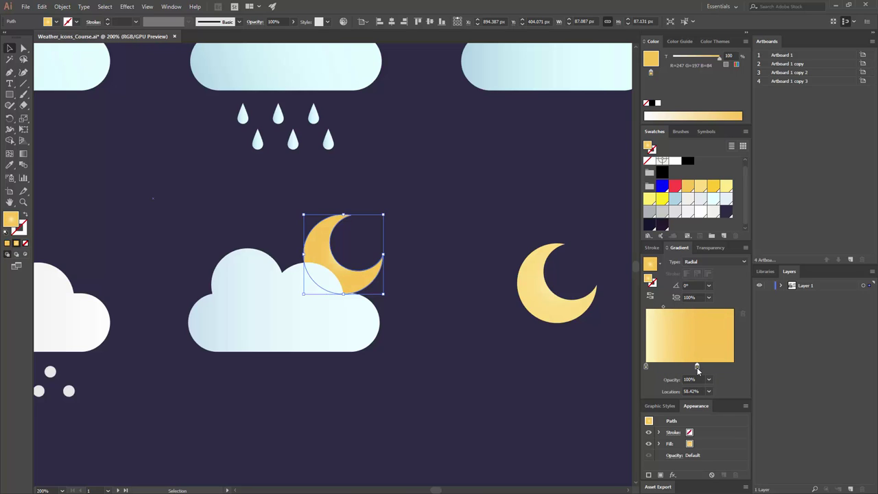
{"action": "mouse_move", "coordinate": [697, 367]}
{"action": "left_mouse_down"}
{"action": "mouse_move", "coordinate": [707, 367]}
{"action": "mouse_move", "coordinate": [674, 367]}
{"action": "mouse_move", "coordinate": [710, 367]}
{"action": "left_mouse_up"}
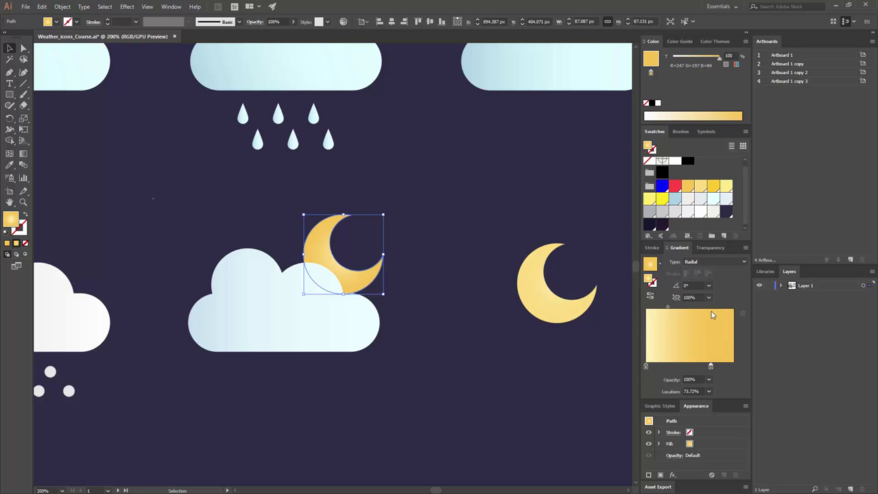
{"action": "left_click_drag", "start_coordinate": [678, 307], "coordinate": [681, 309]}
- Raise the pale yellow stop of the moon's gradient to nearly full tint and reverse the gradient
{"action": "left_click", "coordinate": [646, 366]}
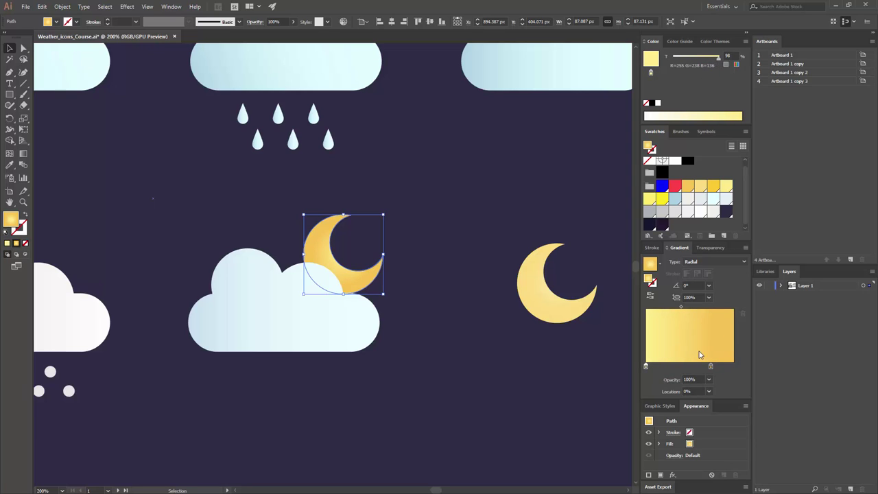
{"action": "left_click", "coordinate": [651, 296]}
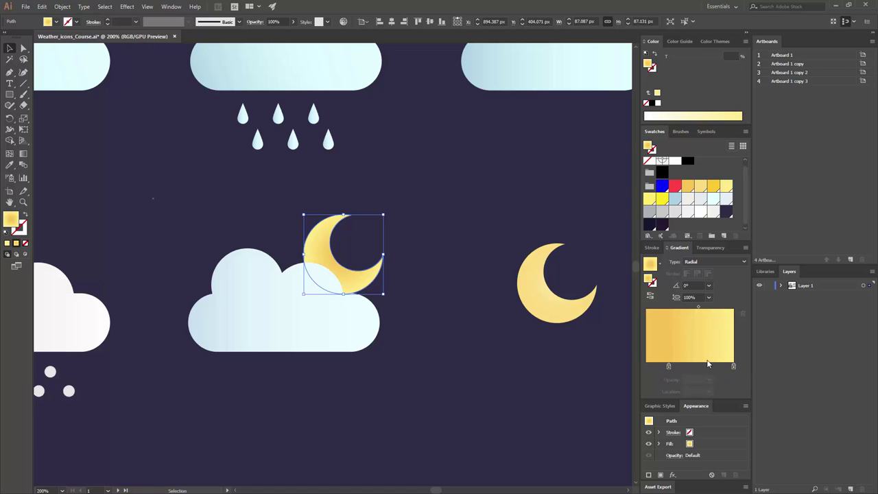
{"action": "left_click", "coordinate": [503, 339]}
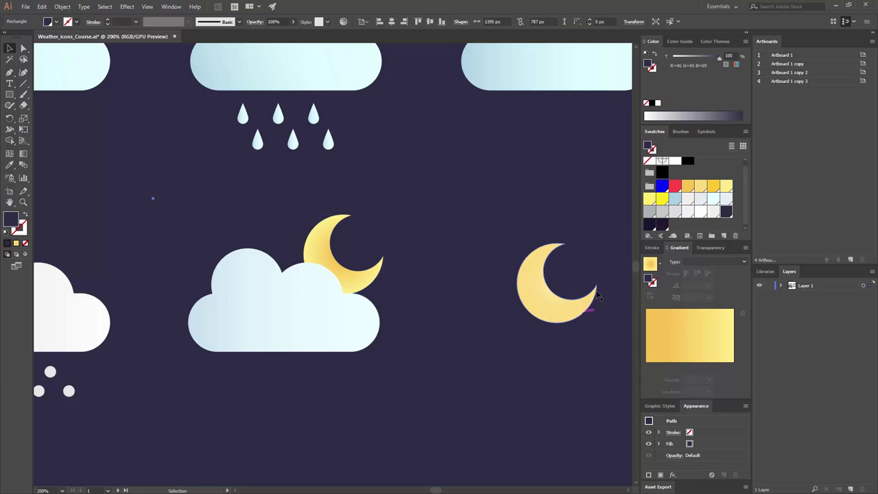
{"action": "left_click", "coordinate": [319, 240]}
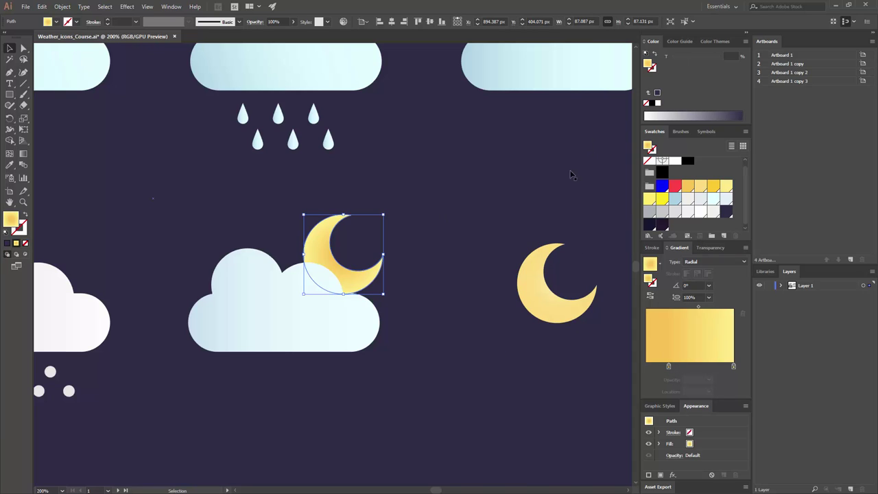
{"action": "left_click", "coordinate": [420, 288]}
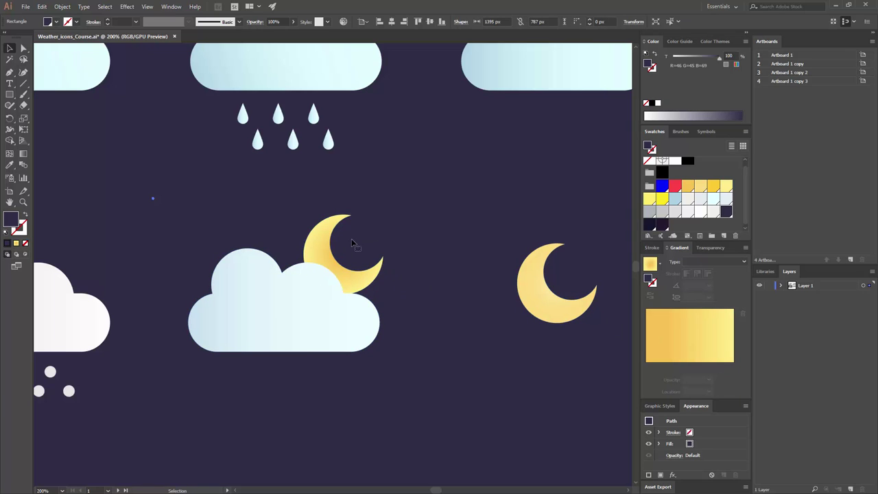
- Add an intermediate stop to the night cloud moon's gradient, remove the orange stop, and move the new stop to 0%
{"action": "left_click", "coordinate": [350, 276]}
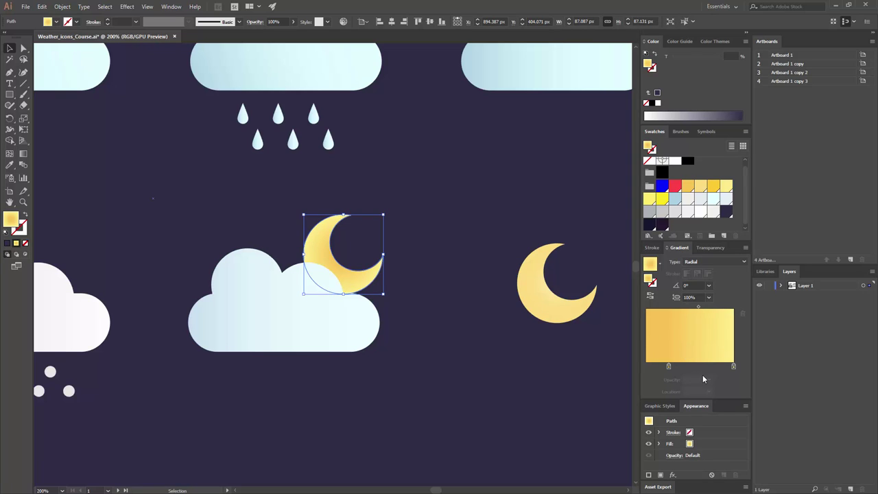
{"action": "left_click", "coordinate": [697, 365]}
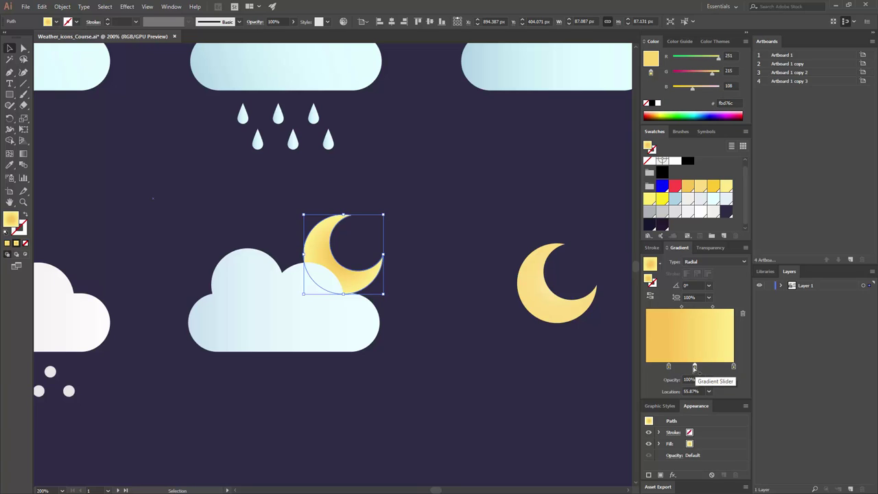
{"action": "left_click_drag", "start_coordinate": [695, 367], "coordinate": [670, 395]}
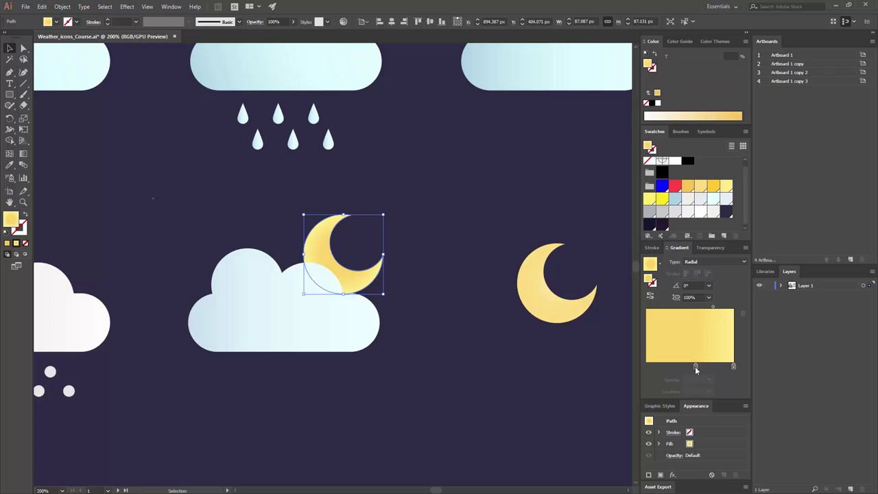
{"action": "left_click_drag", "start_coordinate": [695, 367], "coordinate": [643, 367]}
{"action": "left_click", "coordinate": [500, 341]}
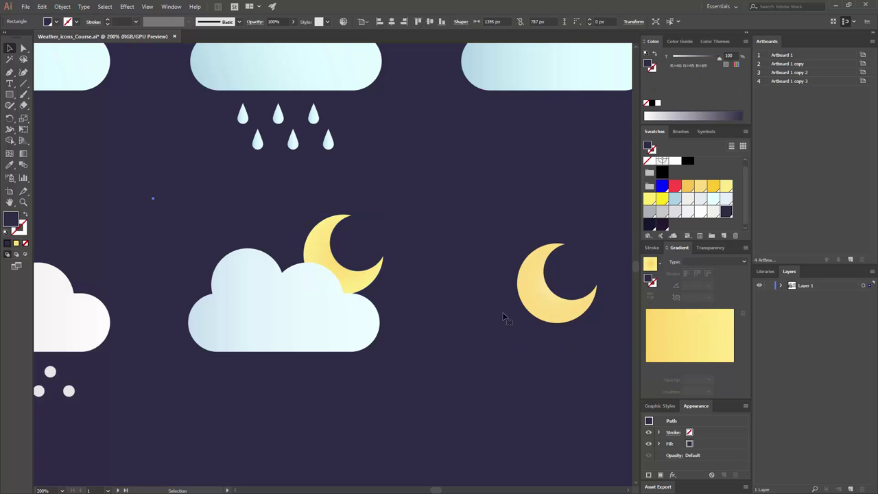
- Set the green value of the moon gradient's 0% stop to 186 for a more orange tone
{"action": "left_click", "coordinate": [361, 269]}
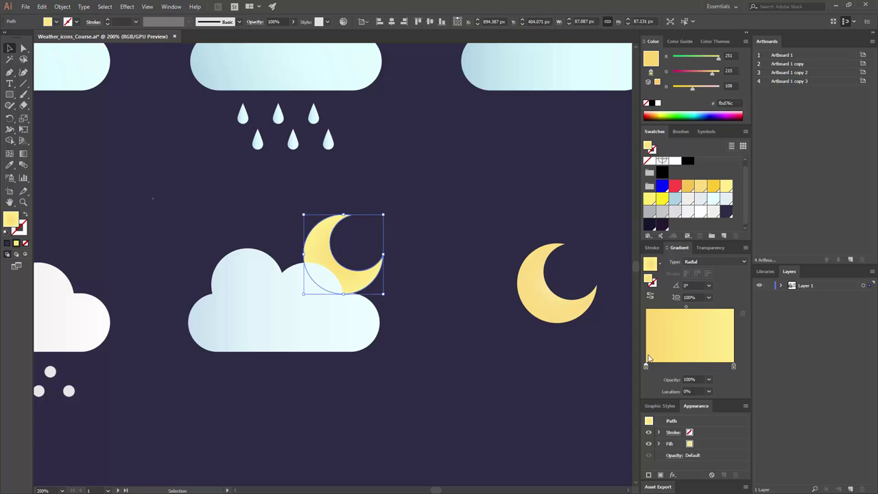
{"action": "left_click", "coordinate": [707, 73]}
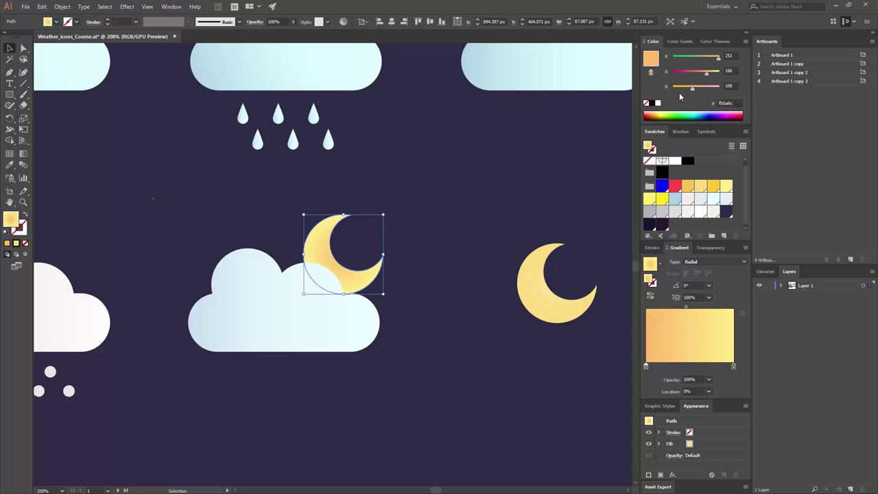
{"action": "left_click", "coordinate": [562, 166]}
- Apply the night cloud moon's orange-to-yellow gradient to the standalone moon using the Eyedropper
{"action": "left_click", "coordinate": [527, 271]}
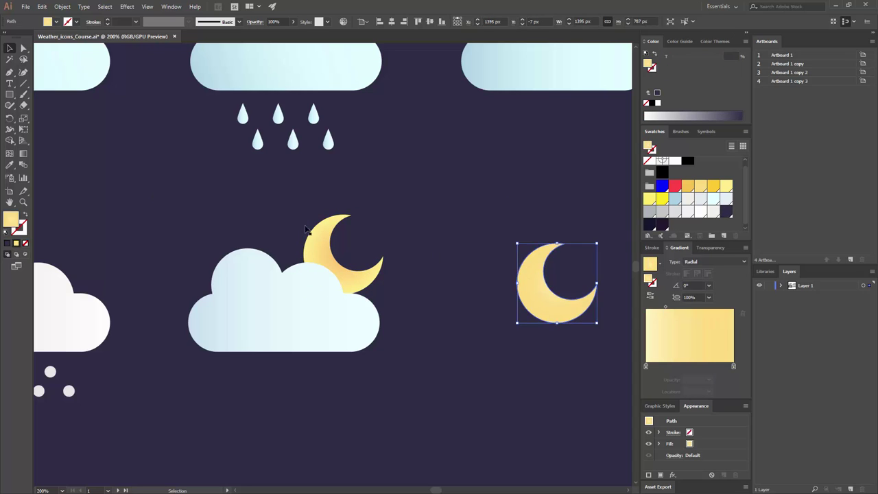
{"action": "key", "text": "i"}
{"action": "left_click", "coordinate": [357, 236]}
{"action": "key", "text": "v"}
{"action": "left_click", "coordinate": [392, 222]}
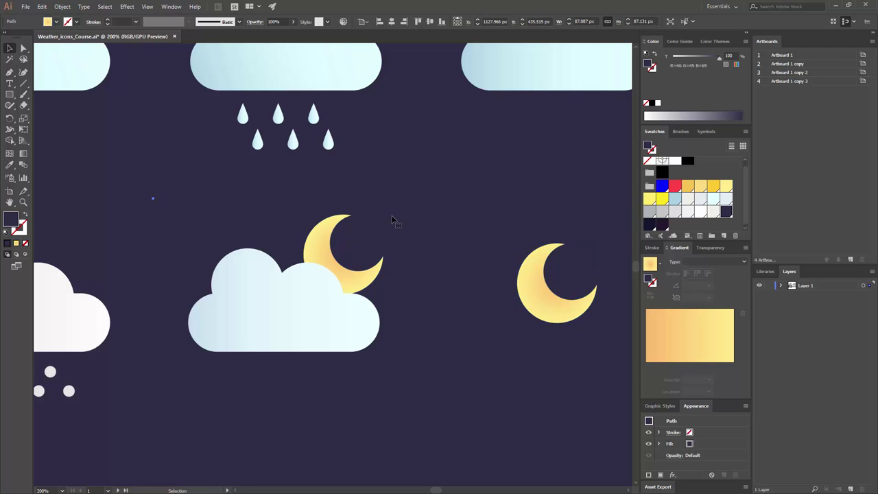
{"action": "key", "text": "ctrl+minus"}
{"action": "key", "text": "ctrl+minus"}
{"action": "key", "text": "ctrl+minus"}
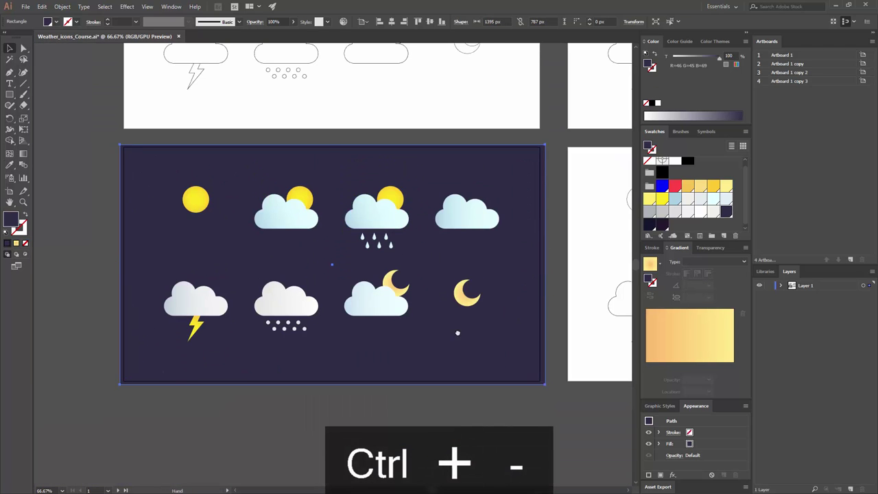
{"action": "scroll", "coordinate": [383, 395], "scroll_direction": "right", "scroll_amount": 3}
{"action": "key", "text": "ctrl+minus"}
{"action": "scroll", "coordinate": [288, 275], "scroll_direction": "right", "scroll_amount": 3}
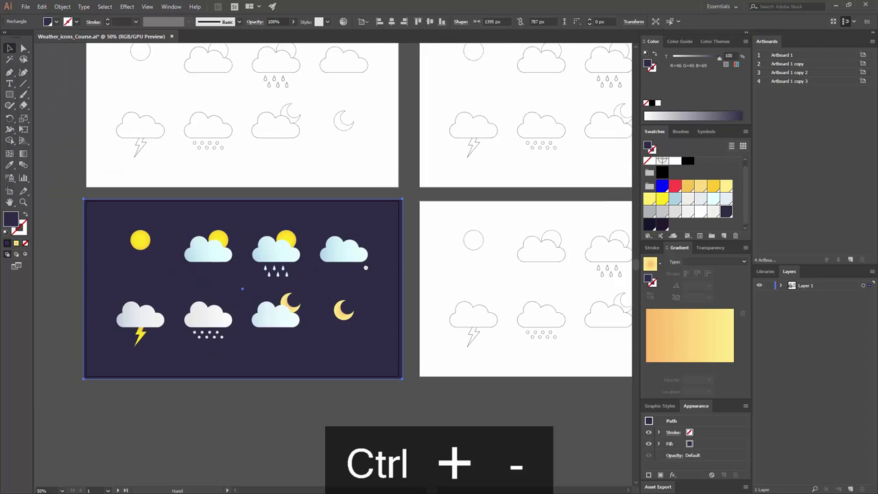